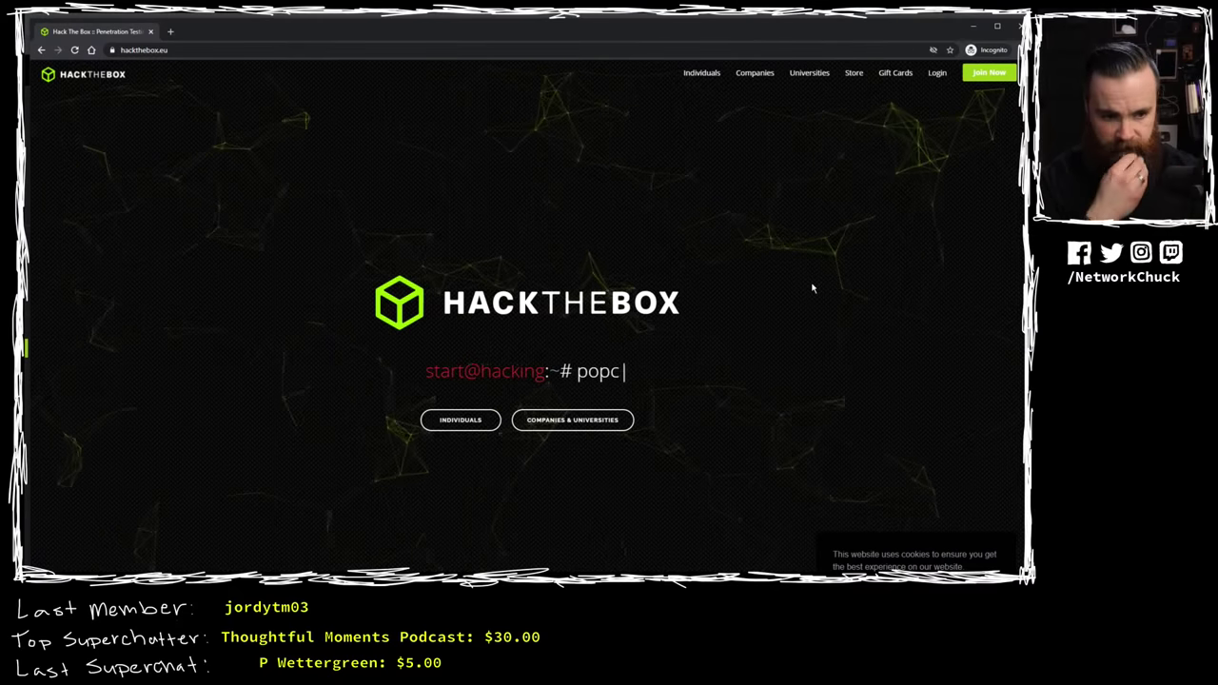
Step: Maximize the incognito browser and go via Individuals and Join Now to the invite challenge page
drag(314, 32, 332, 54)
double_click(332, 54)
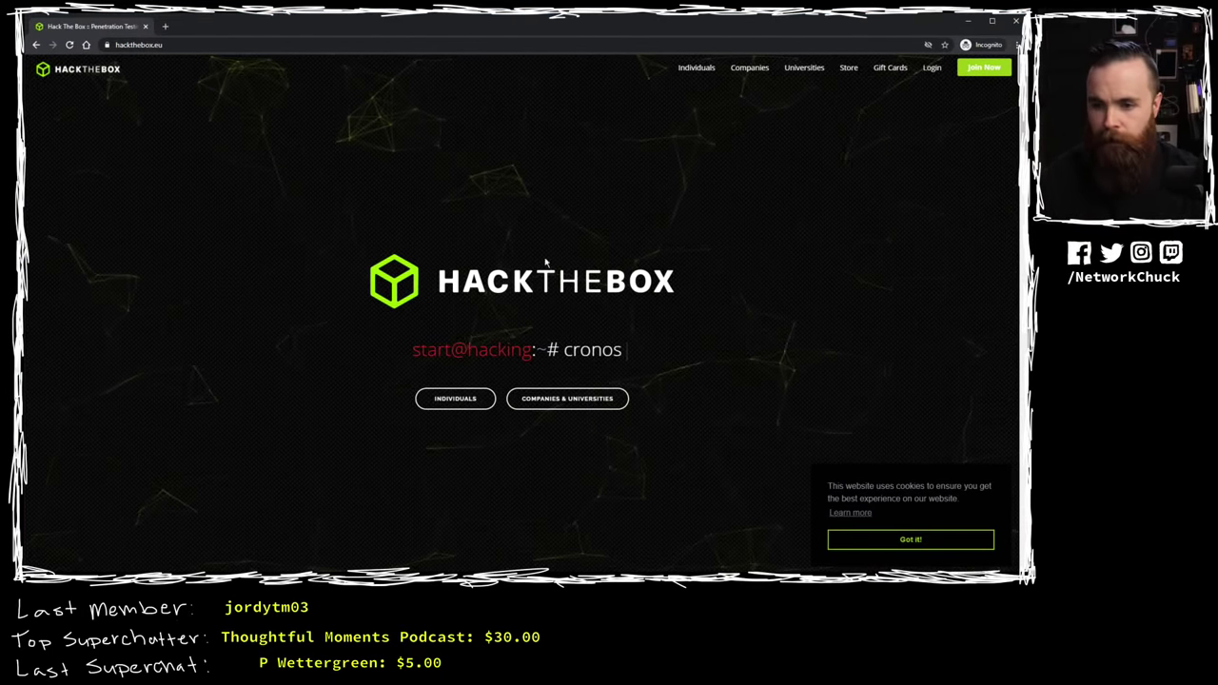
click(452, 400)
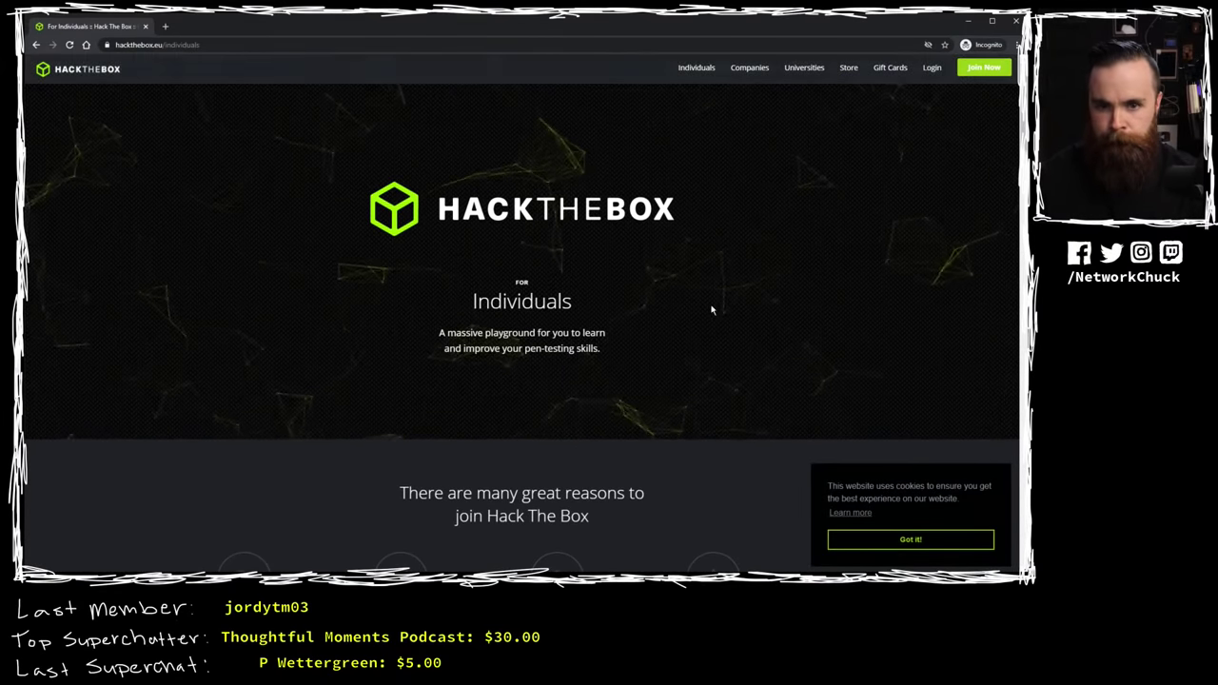
click(984, 67)
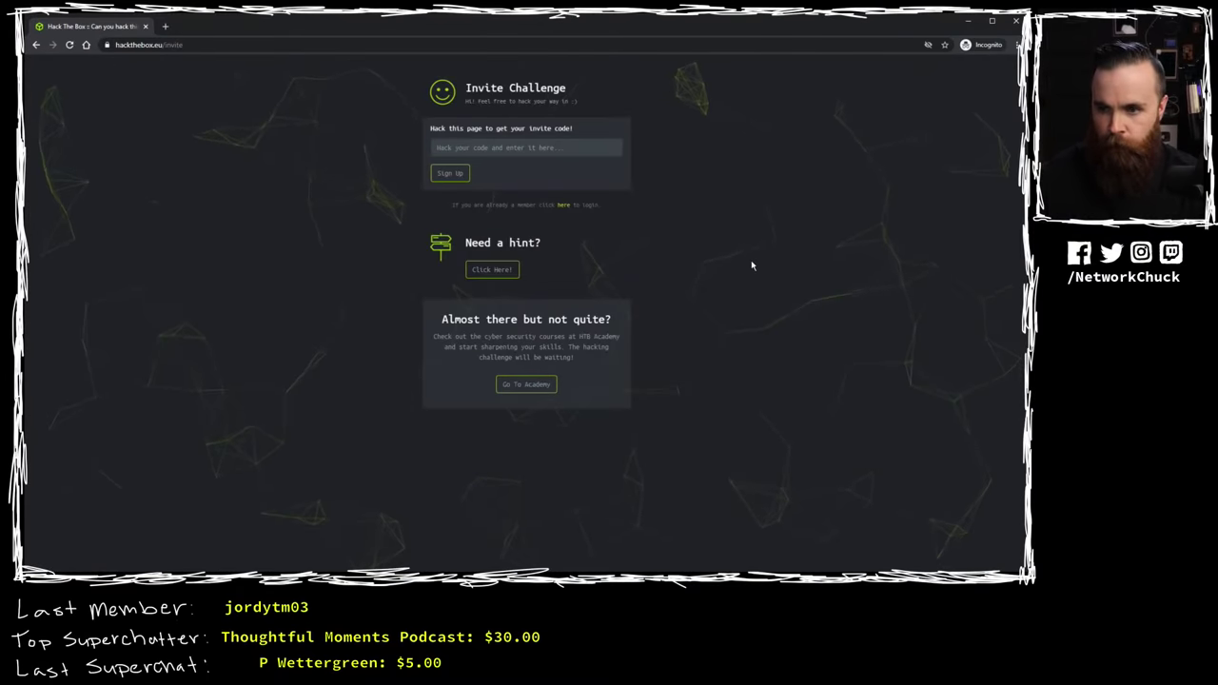
key(ctrl+plus)
key(ctrl+plus)
key(ctrl+plus)
key(ctrl+plus)
key(ctrl+plus)
key(ctrl+plus)
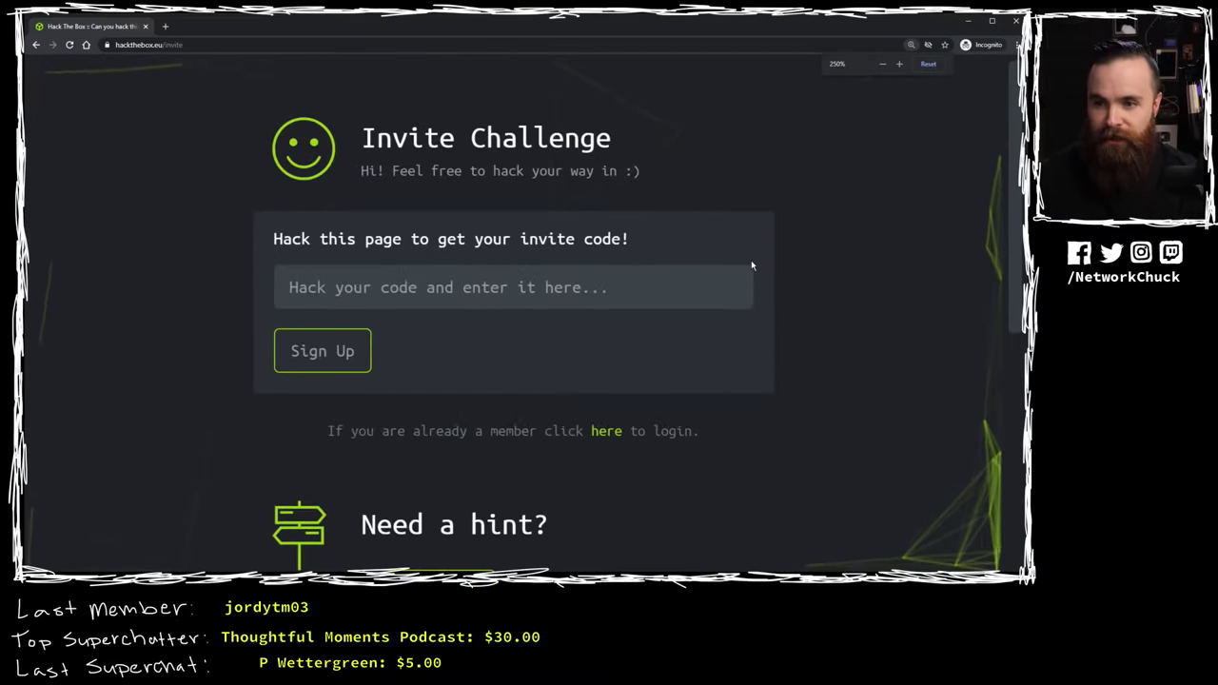
drag(391, 171, 702, 168)
click(736, 172)
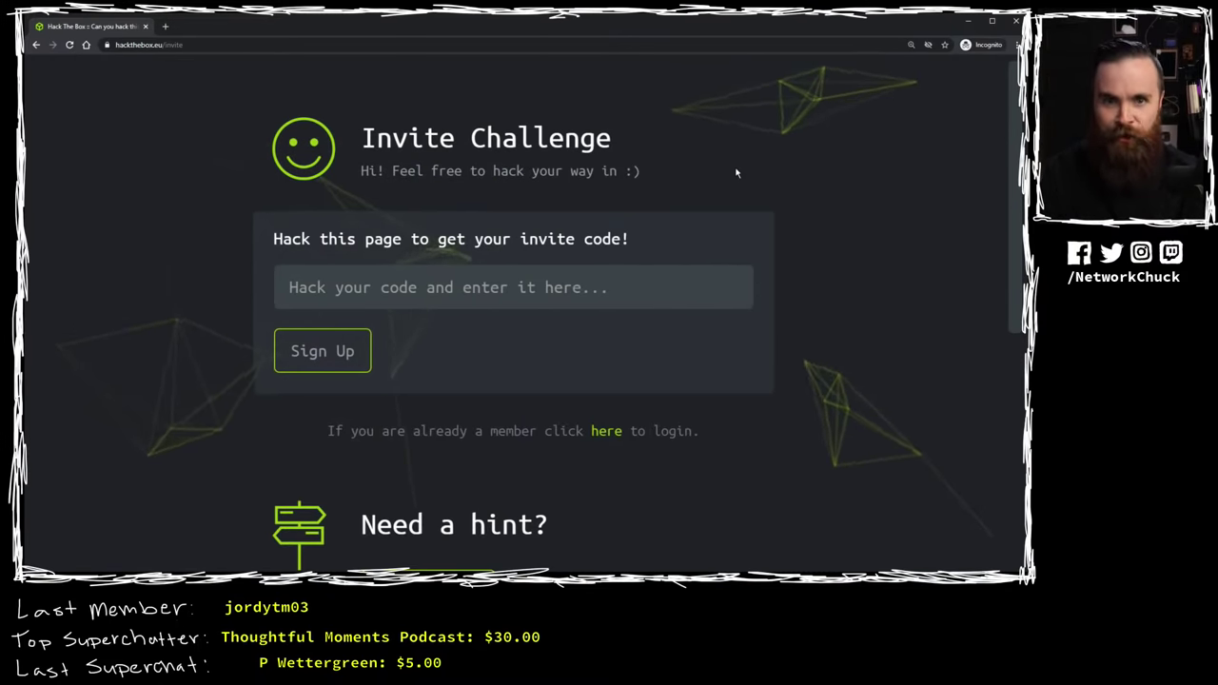
scroll(630, 294, down, 3)
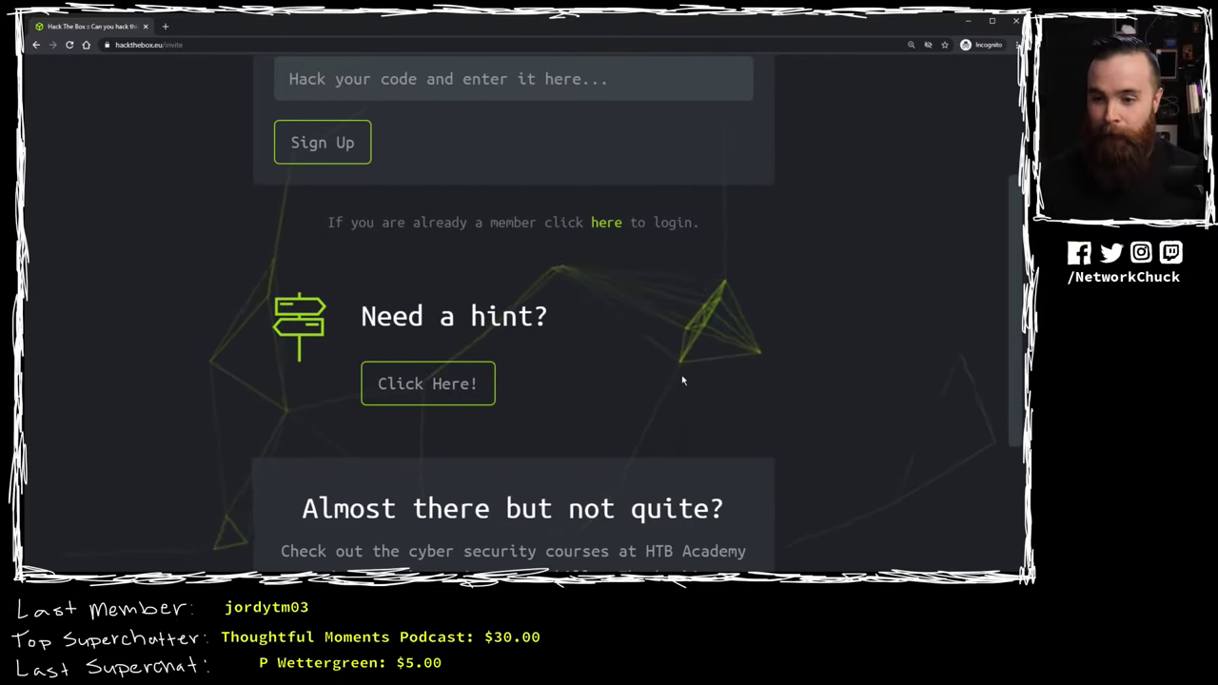
scroll(681, 379, up, 2)
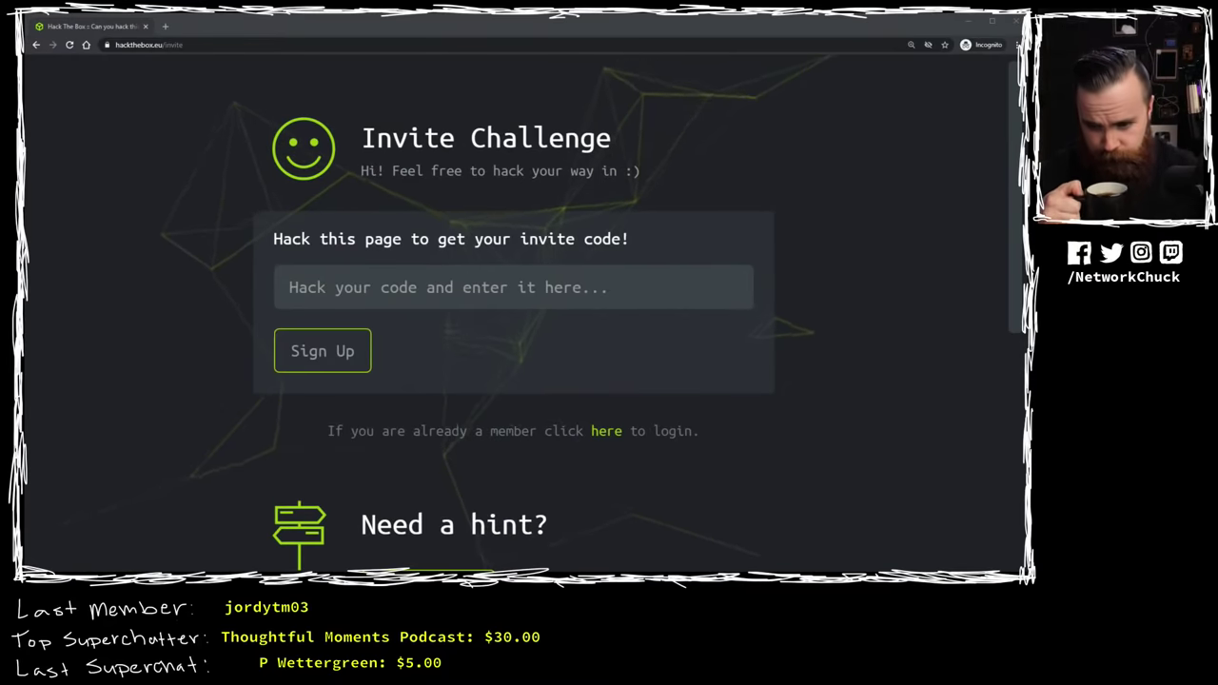
click(738, 180)
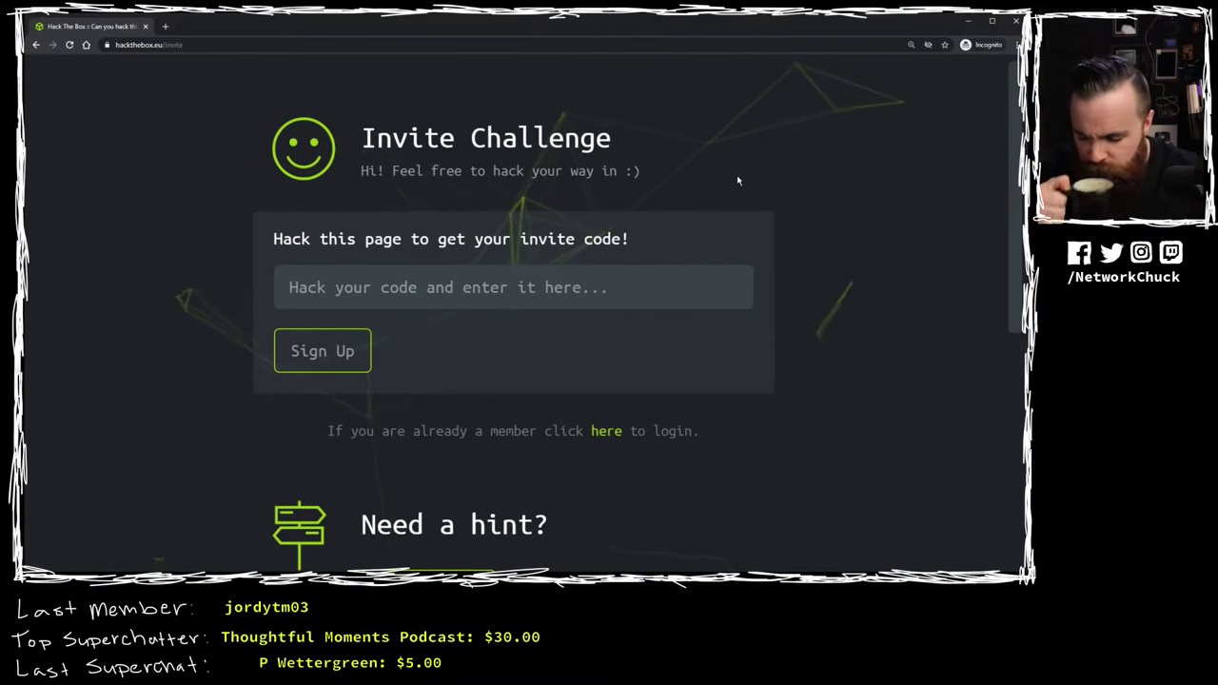
key(ctrl+minus)
key(ctrl+minus)
key(ctrl+minus)
key(ctrl+minus)
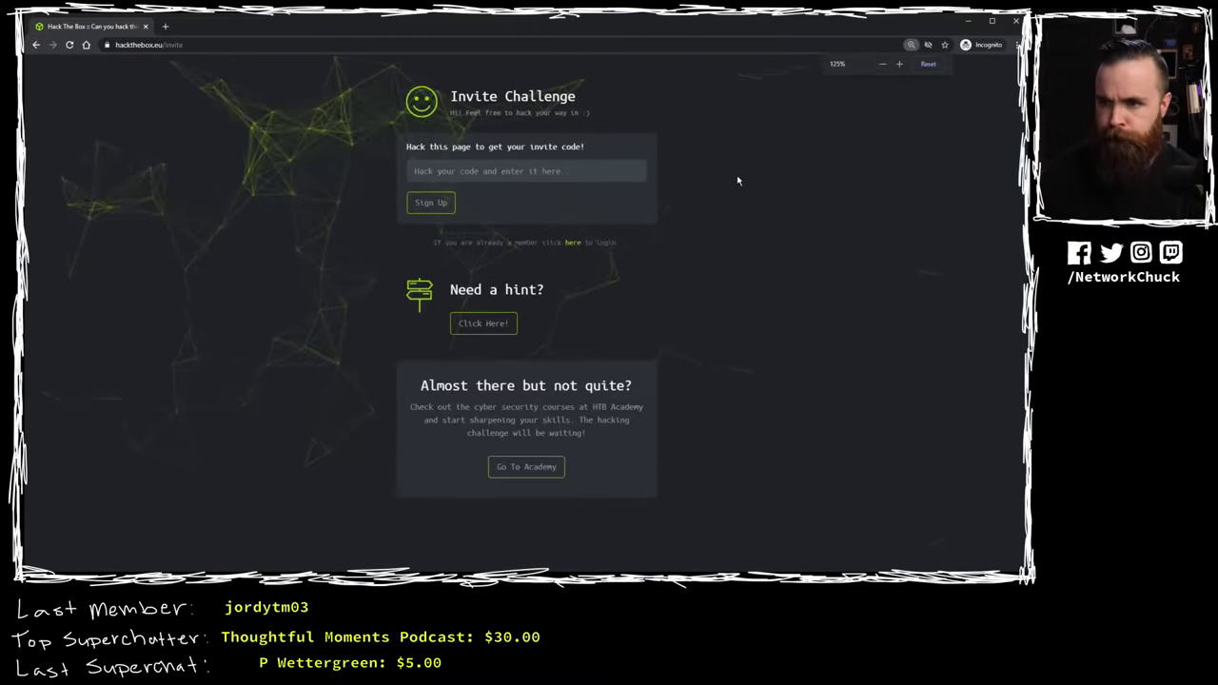
key(alt+Tab)
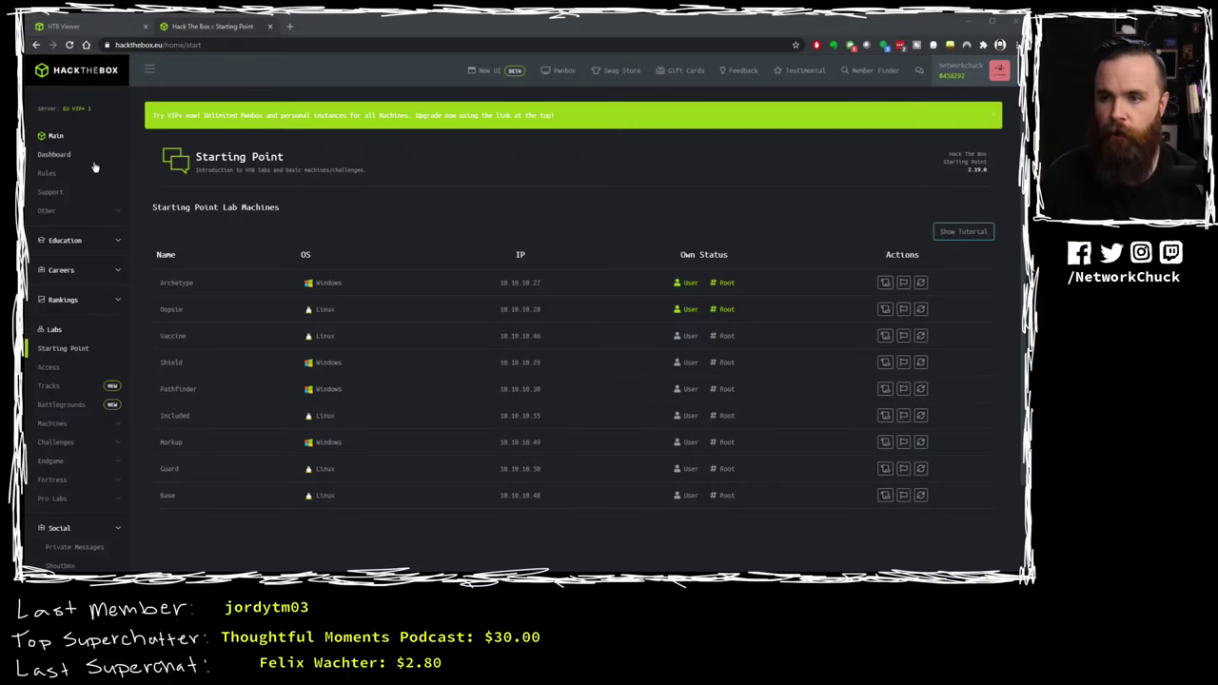
Step: Switch to the HTB Viewer tab showing the Pwnbox Parrot desktop
click(87, 27)
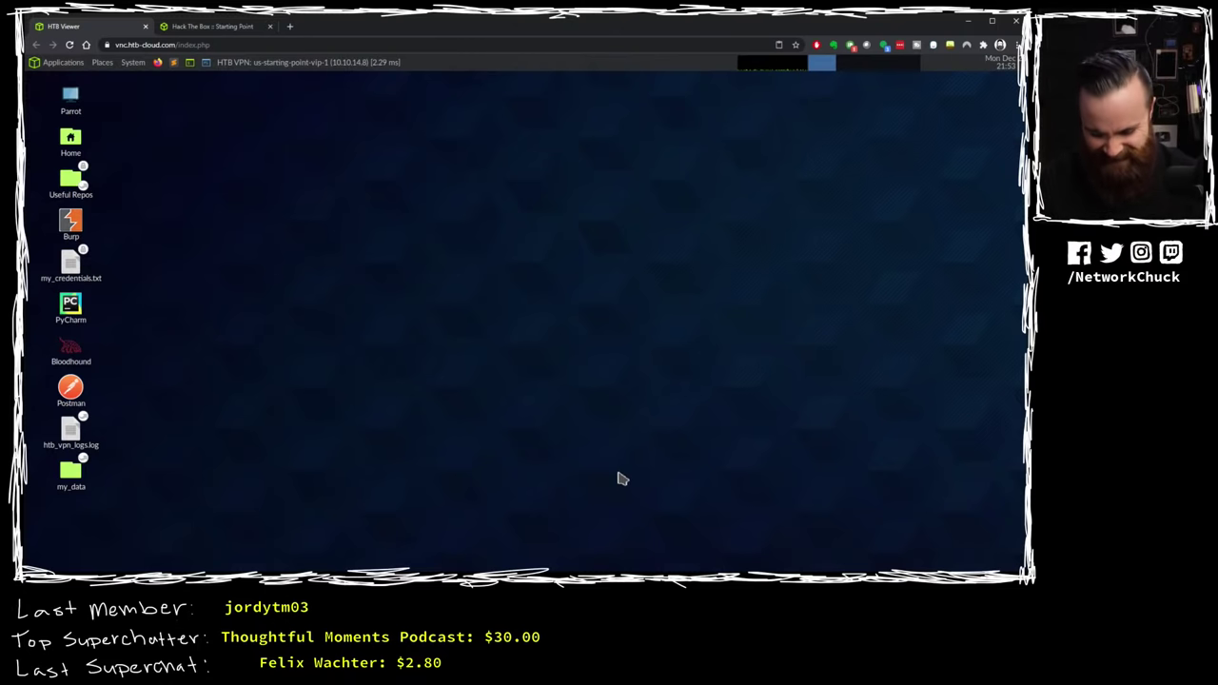
Step: Select Oopsie's IP 10.10.10.28 in the enlarged Starting Point list, then return to the Pwnbox viewer
click(231, 26)
key(ctrl+plus)
key(ctrl+plus)
key(ctrl+plus)
key(ctrl+plus)
key(ctrl+plus)
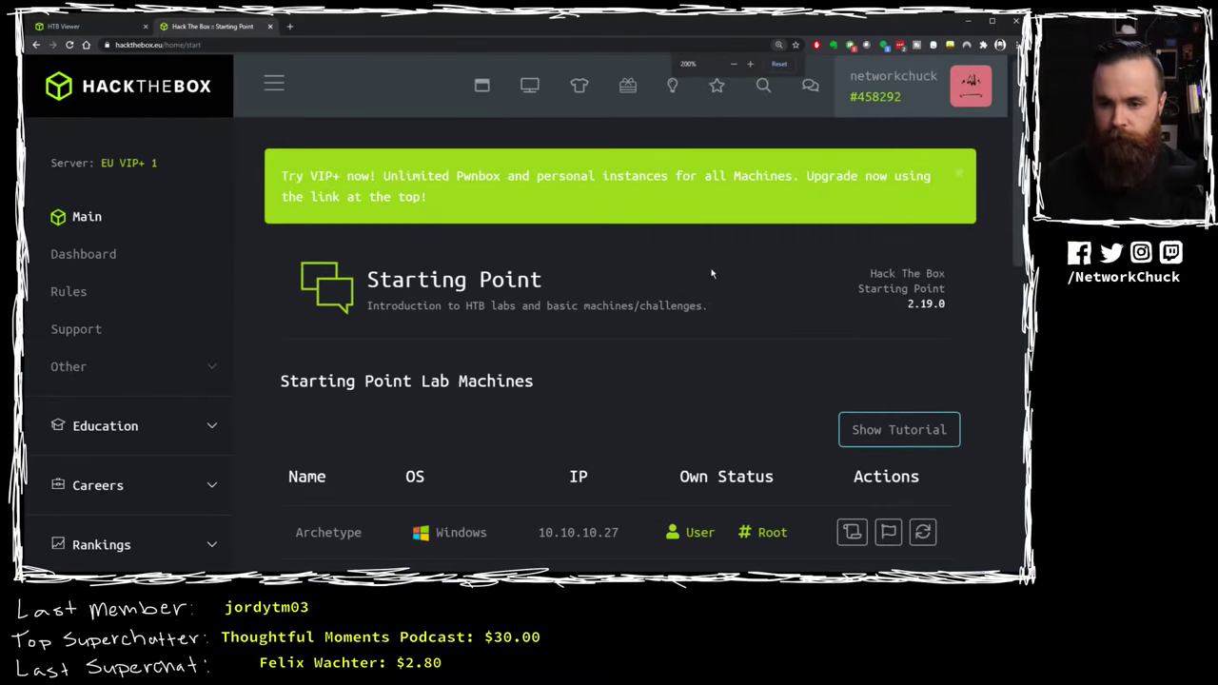
scroll(711, 275, down, 2)
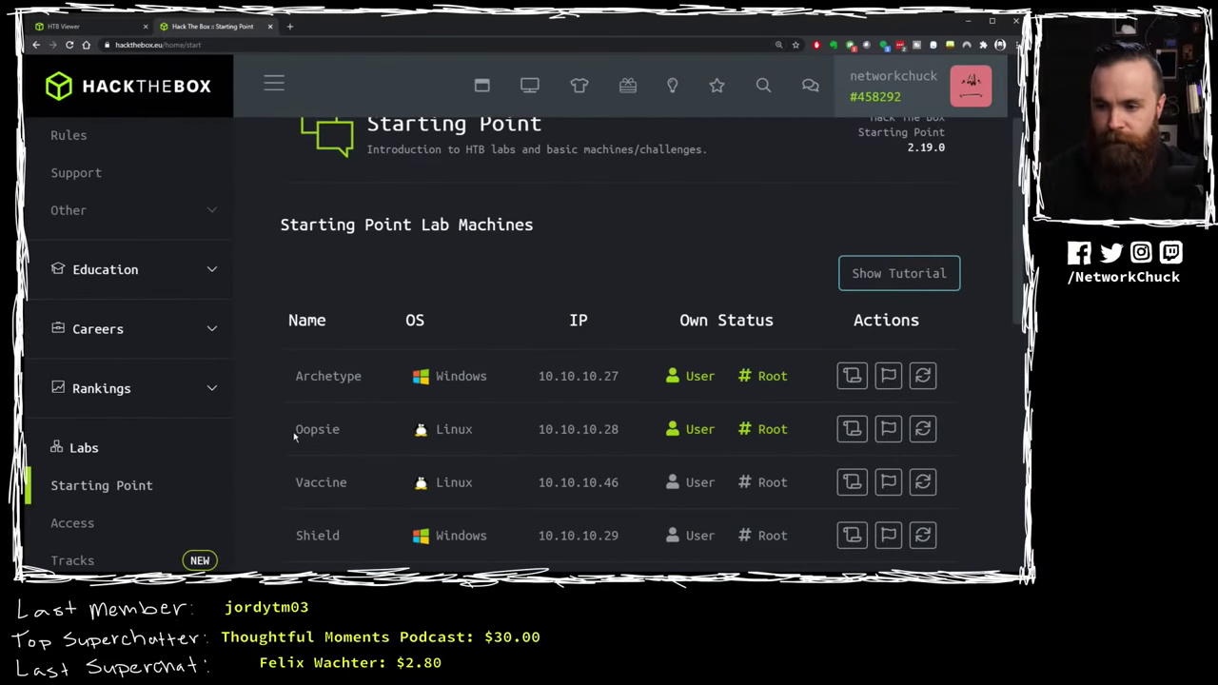
drag(297, 433, 348, 439)
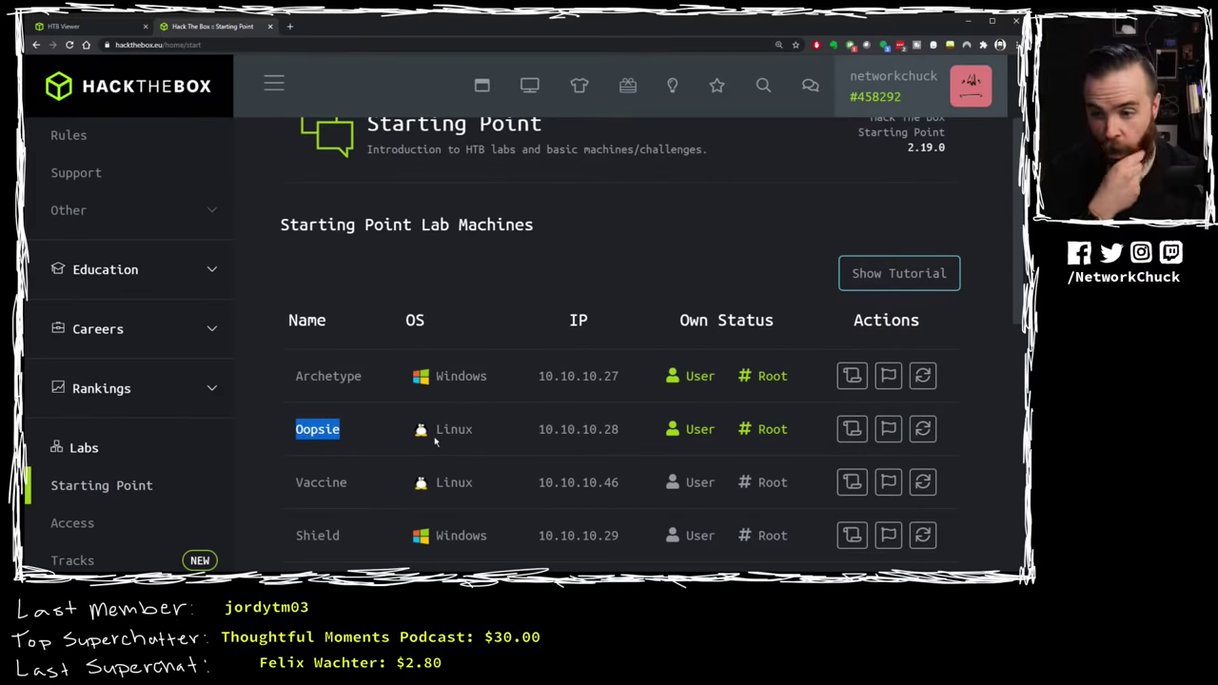
drag(539, 431, 620, 433)
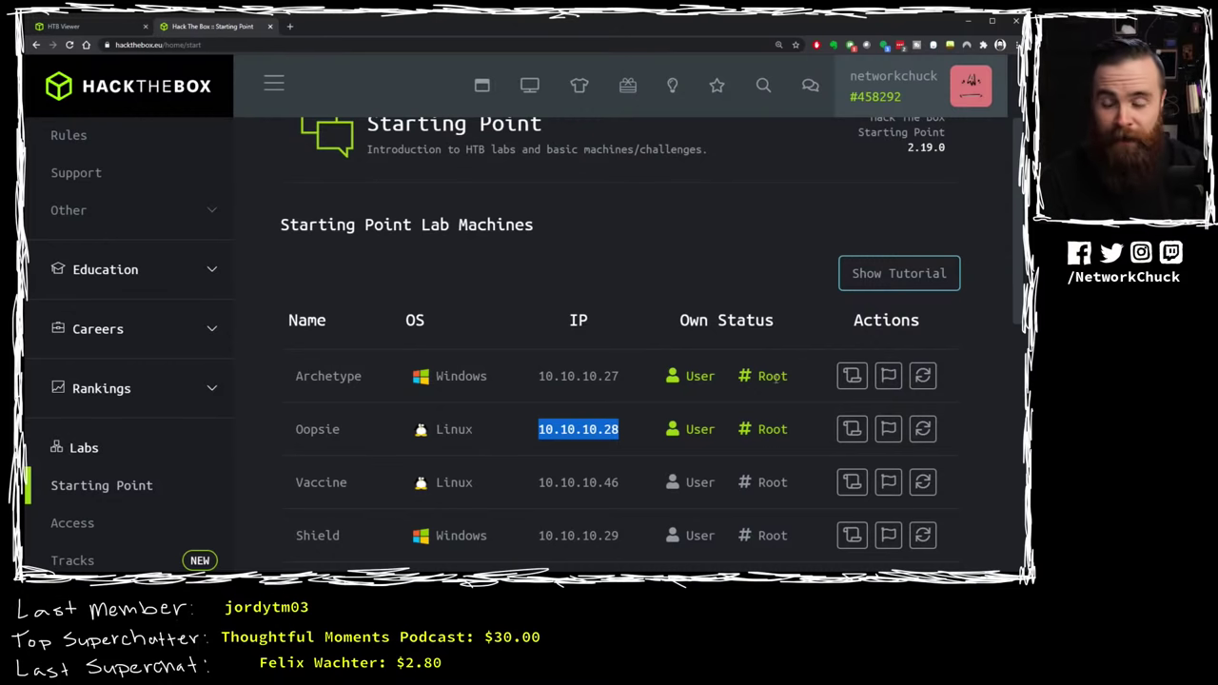
click(82, 28)
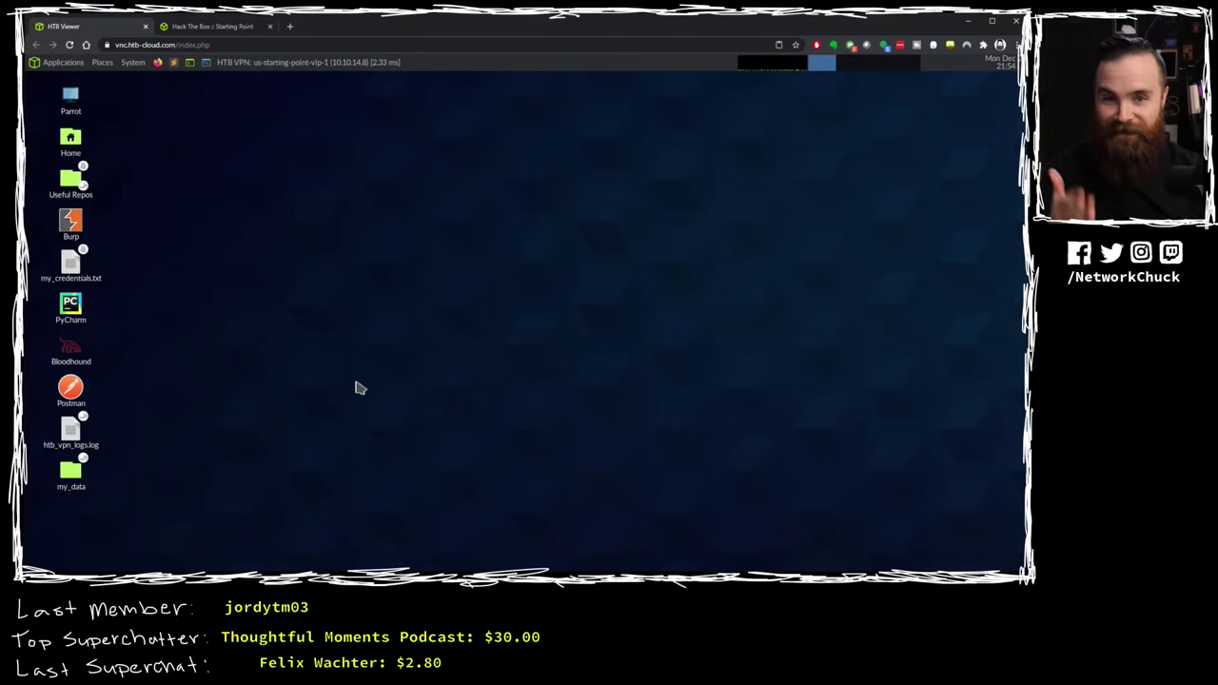
click(209, 29)
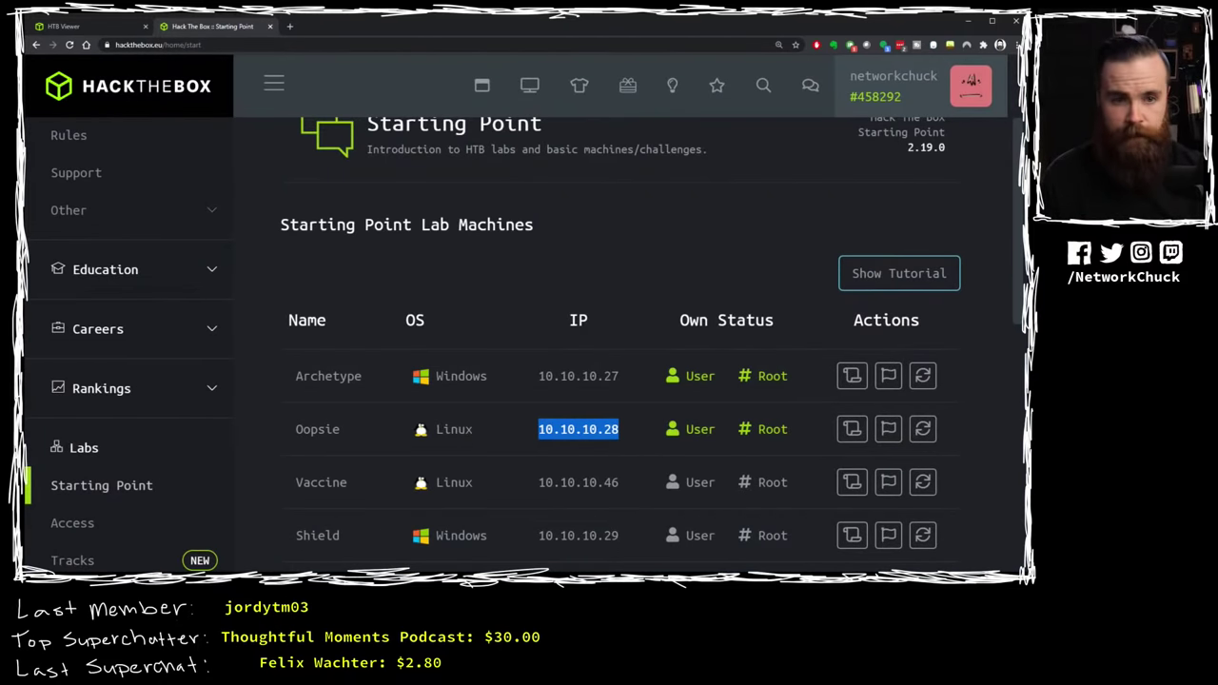
key(alt+Tab)
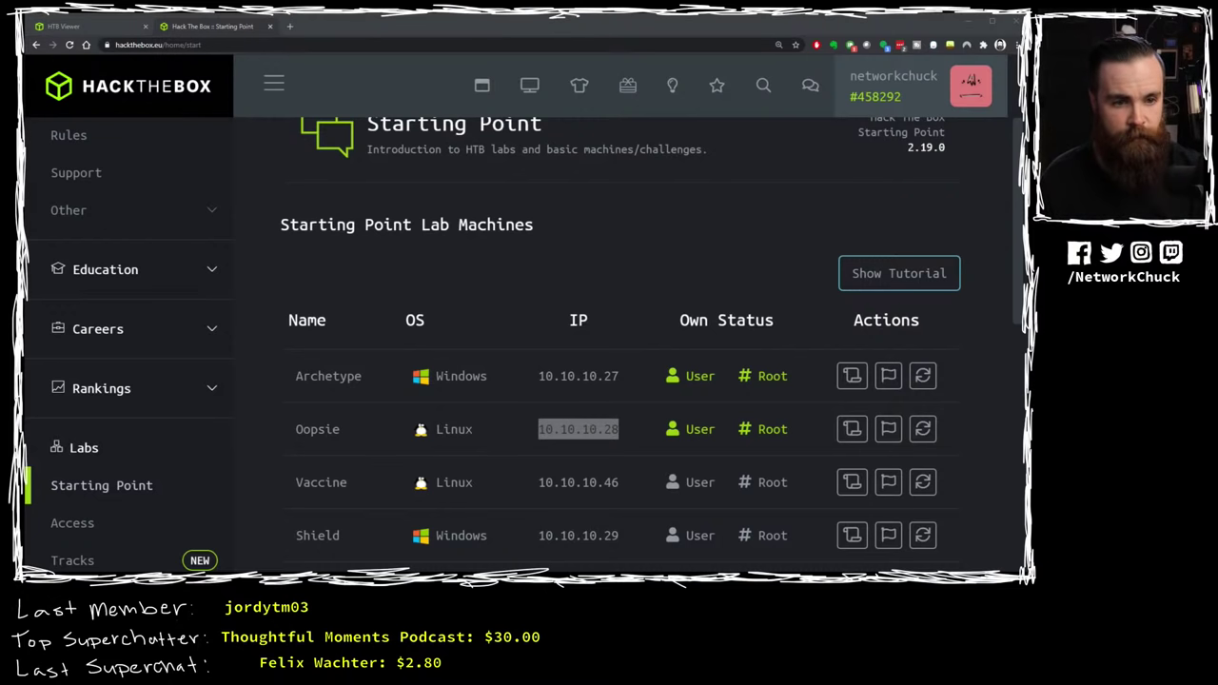
key(alt+Tab)
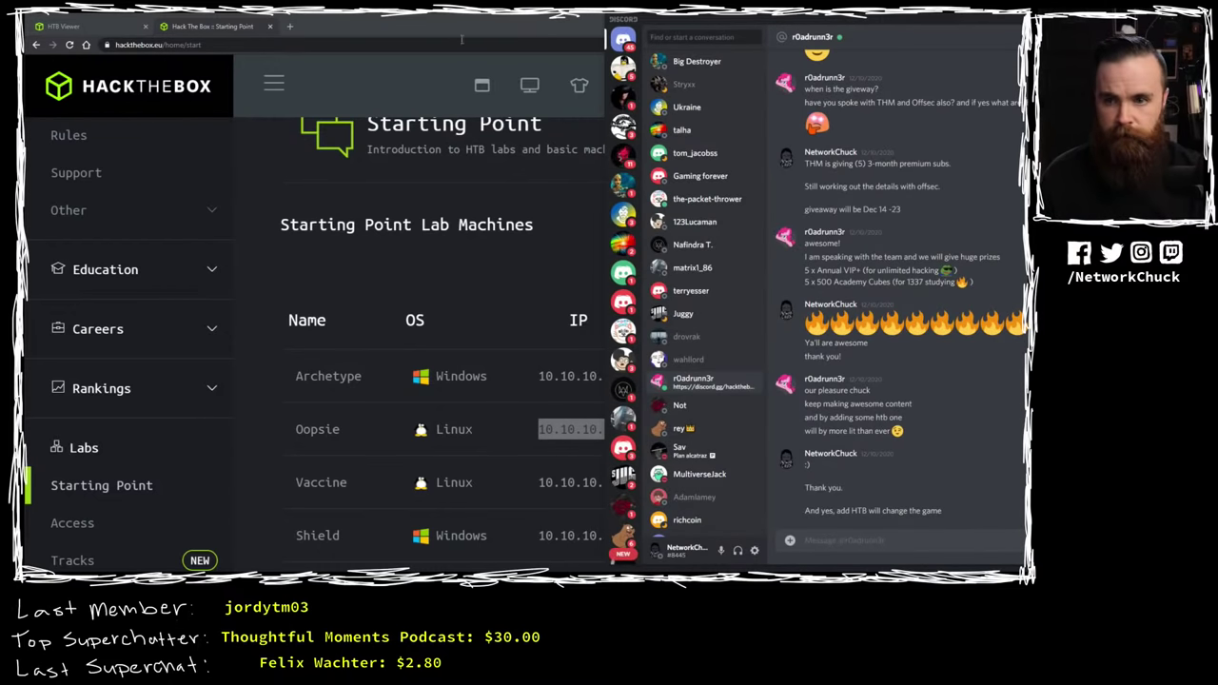
click(437, 13)
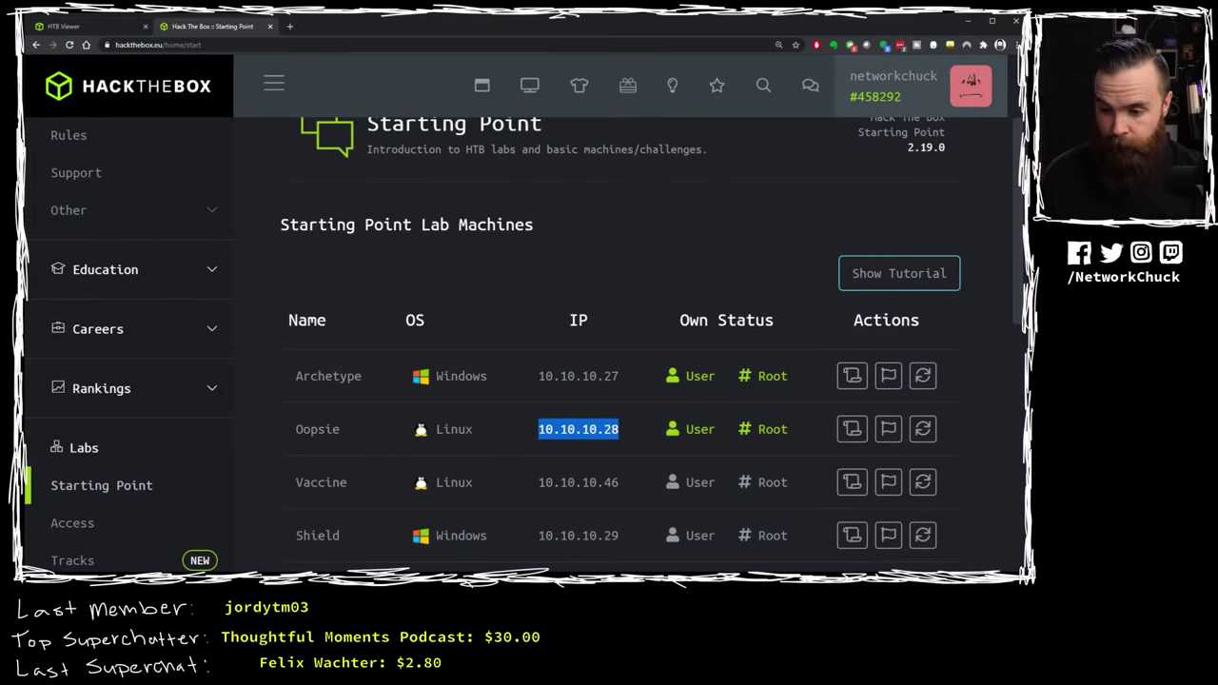
key(alt+Tab)
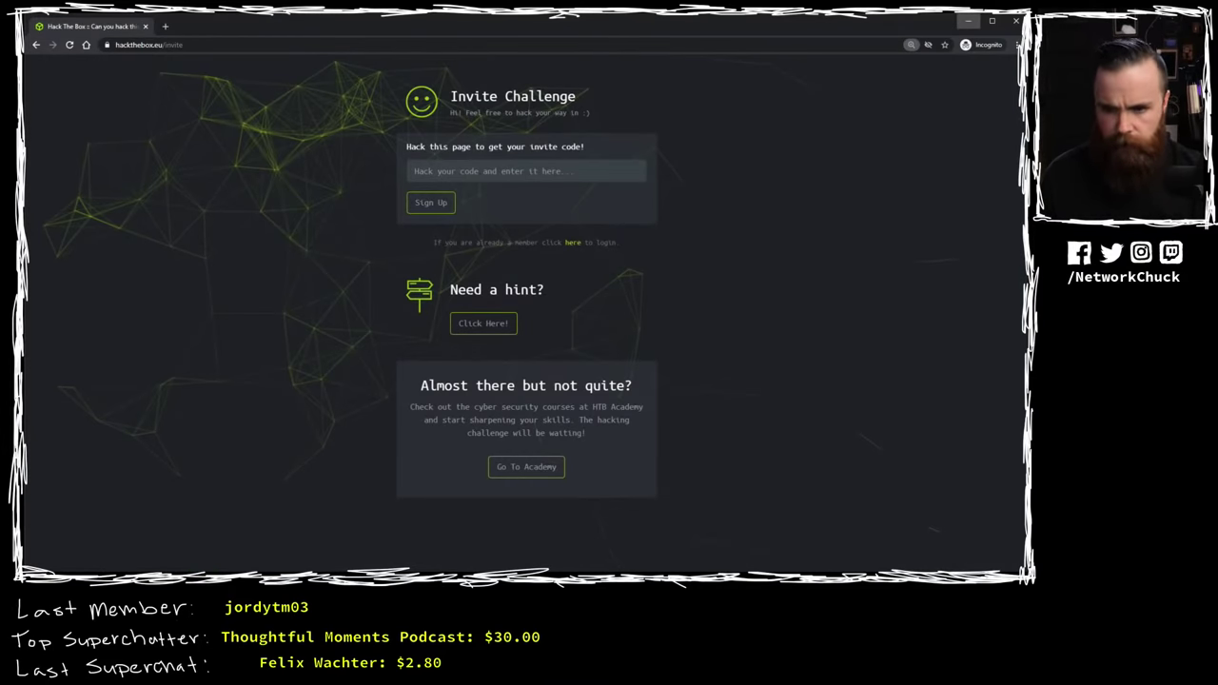
key(alt+Tab)
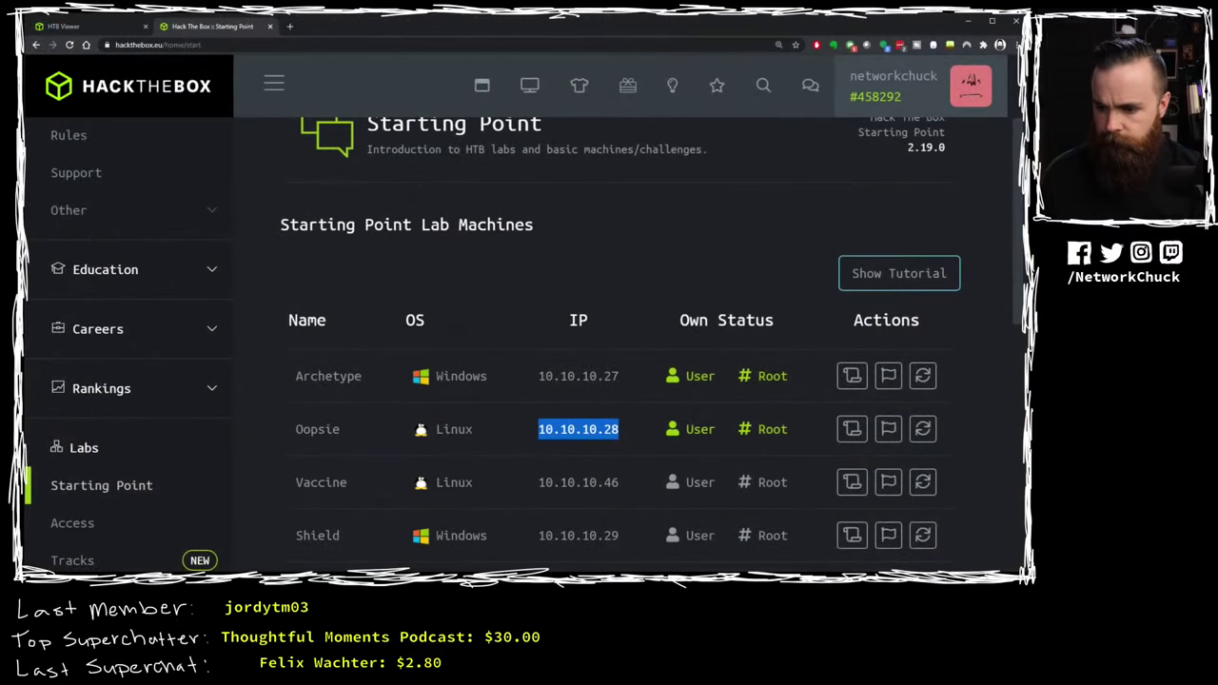
key(alt+Tab)
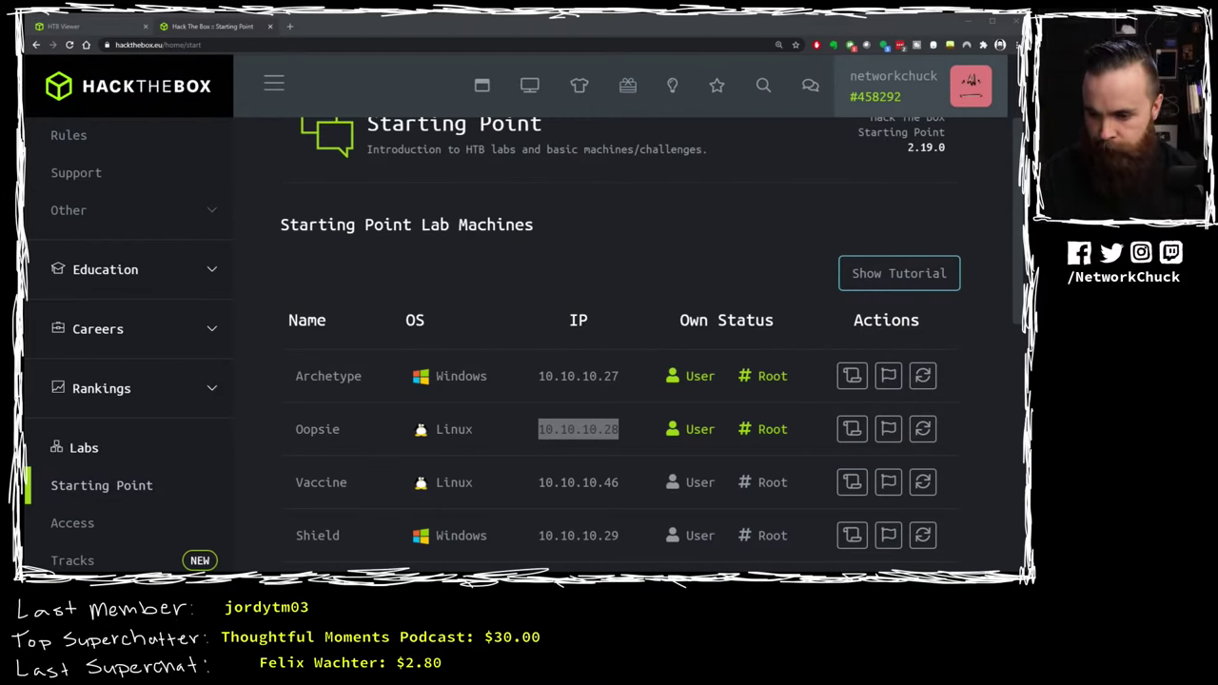
key(super+d)
key(super+d)
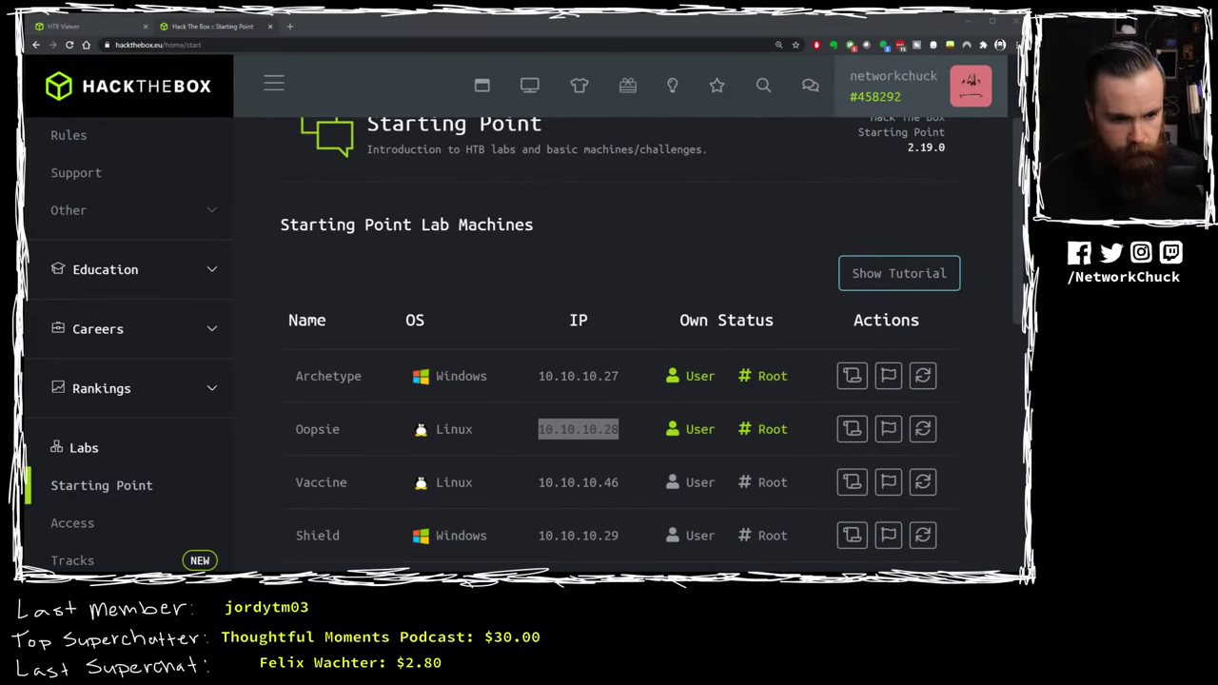
Step: Reselect Oopsie's IP 10.10.10.28 and switch back to the Pwnbox desktop viewer
drag(539, 430, 623, 430)
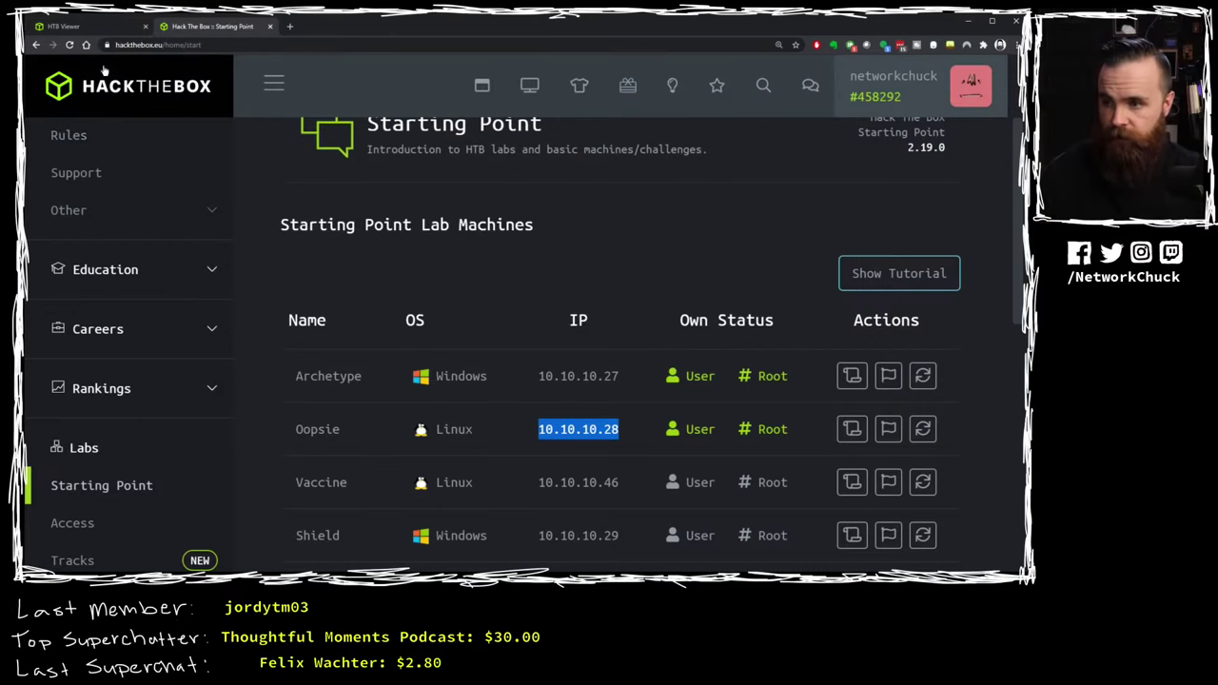
click(76, 26)
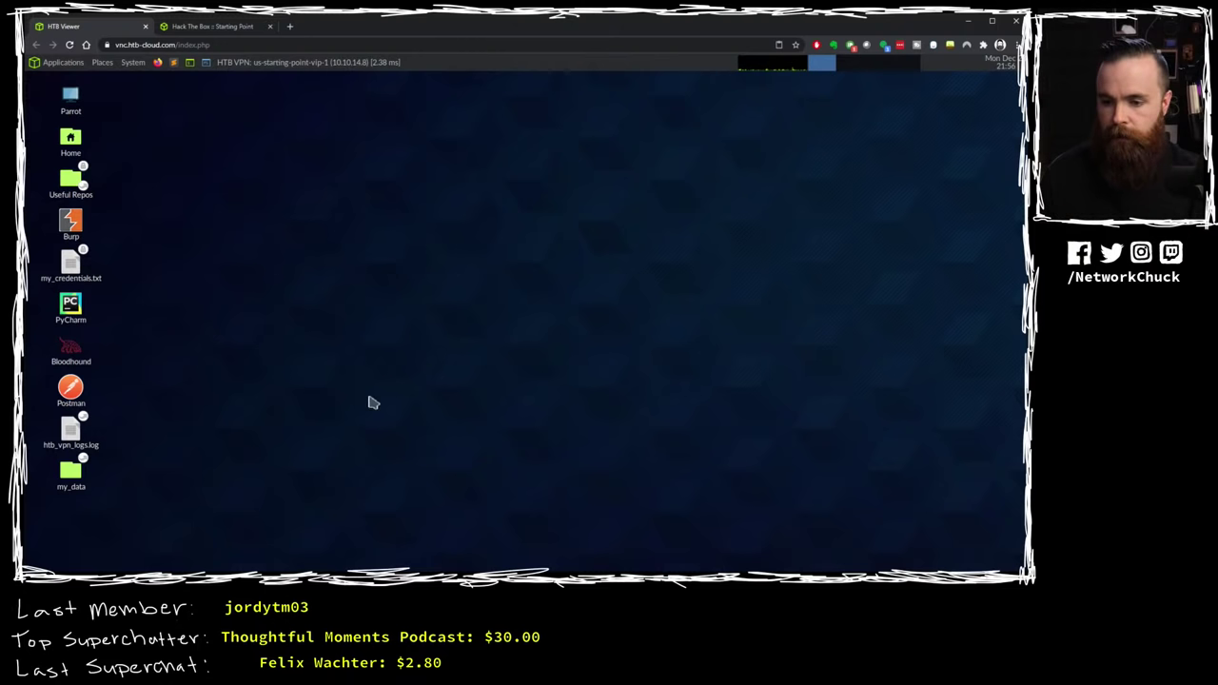
Step: Open a terminal and ping Oopsie at 10.10.10.28, stopping it with Ctrl+C
click(190, 61)
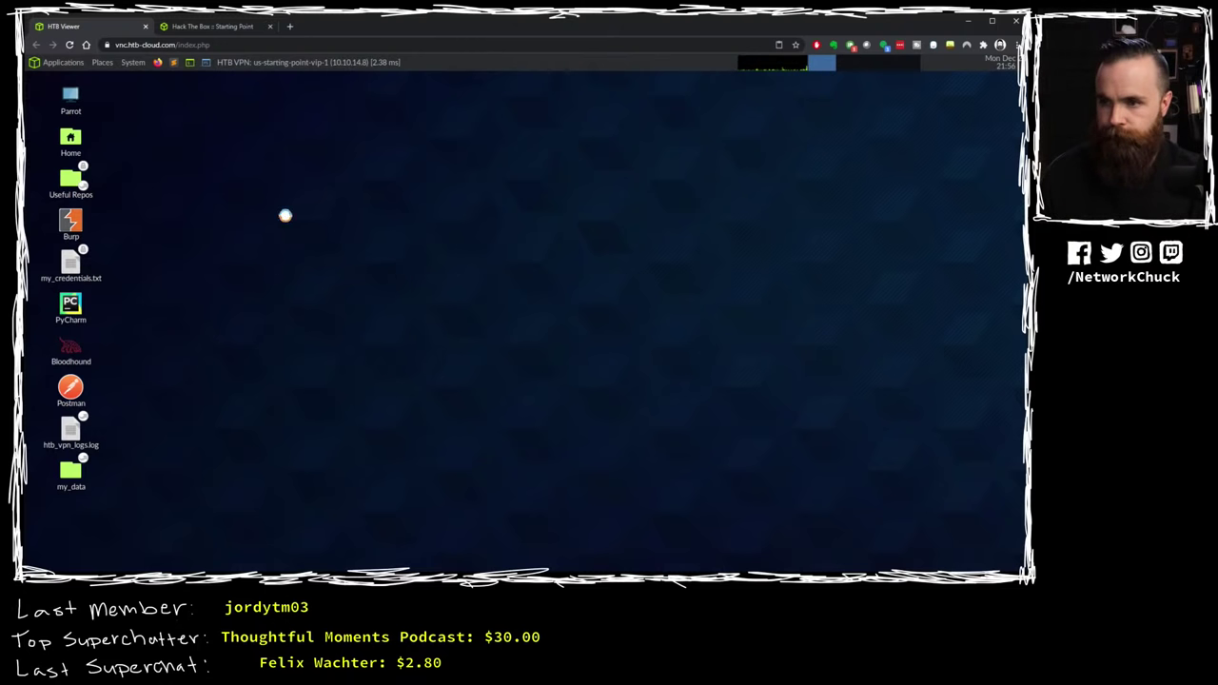
text(ping )
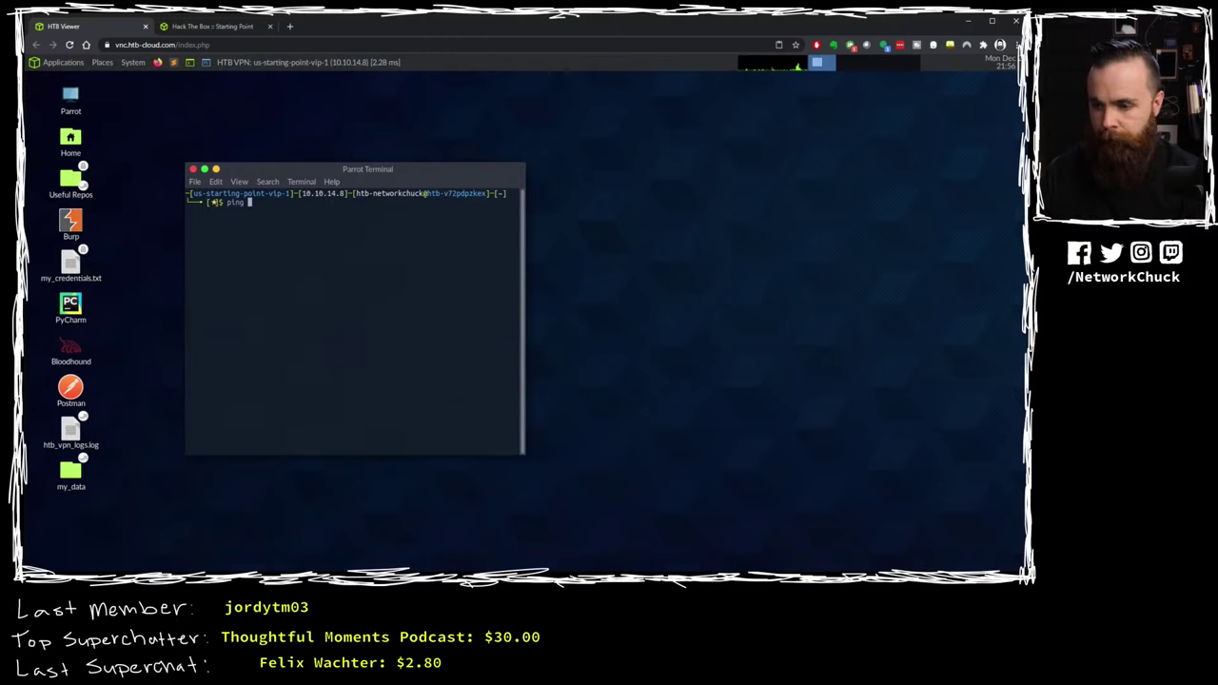
text(10.10.10.10.)
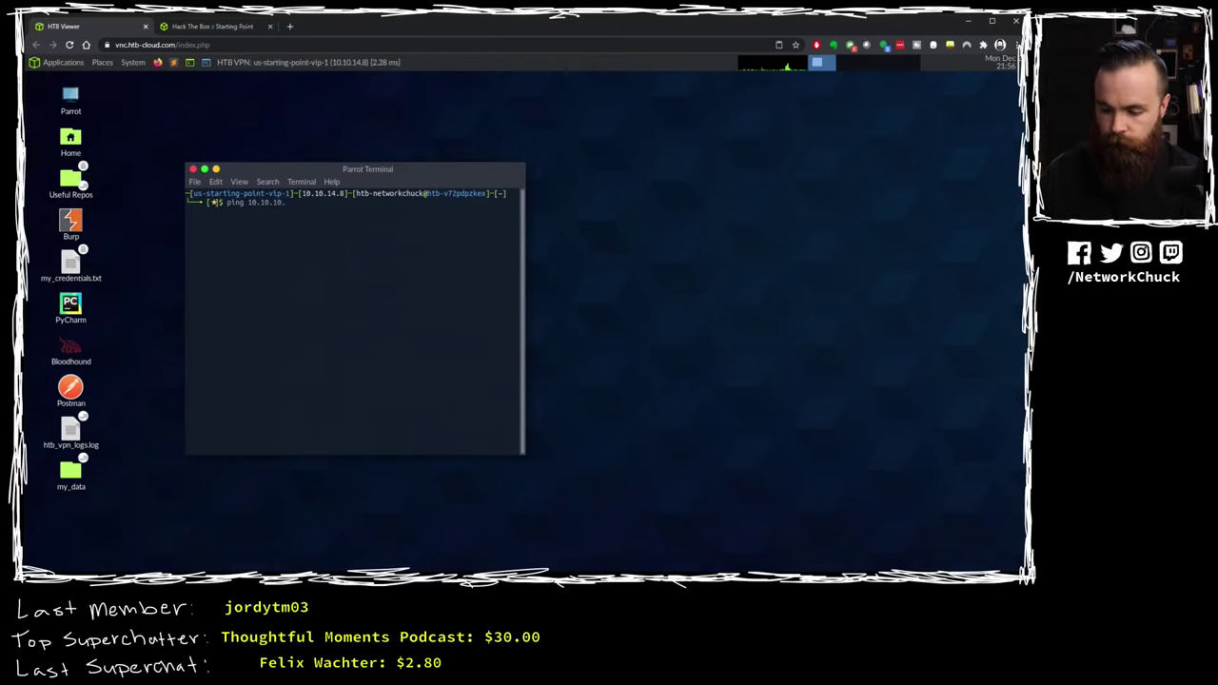
text(8)
key(Return)
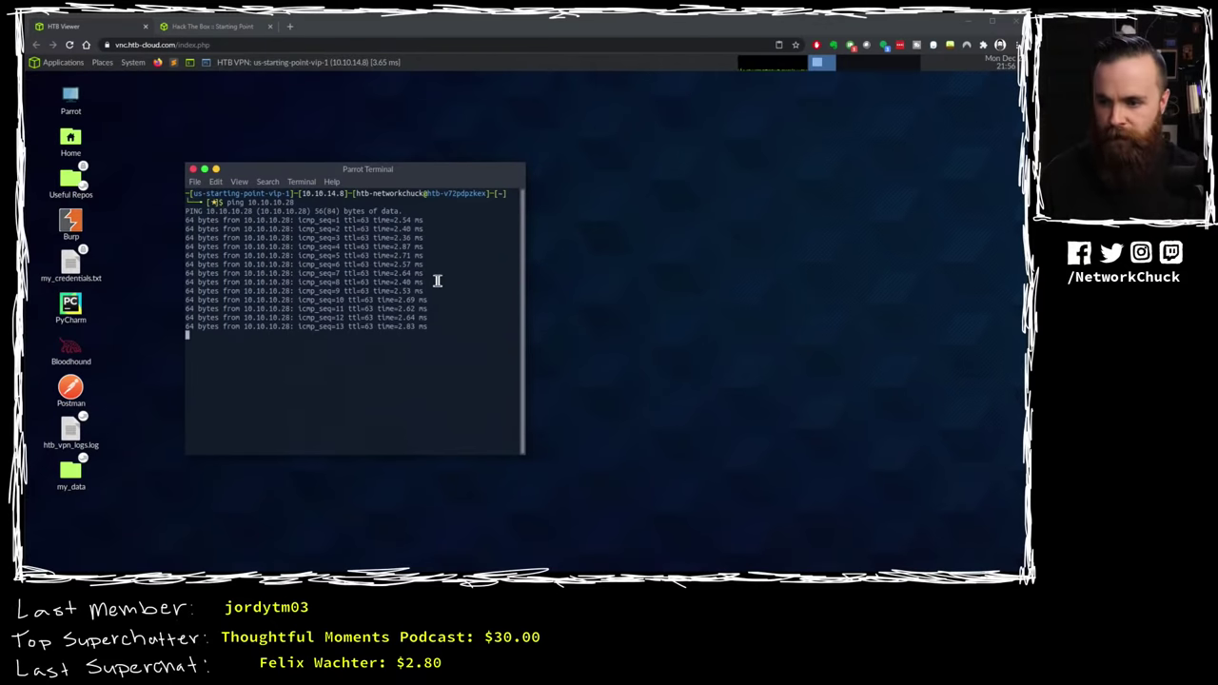
key(ctrl+c)
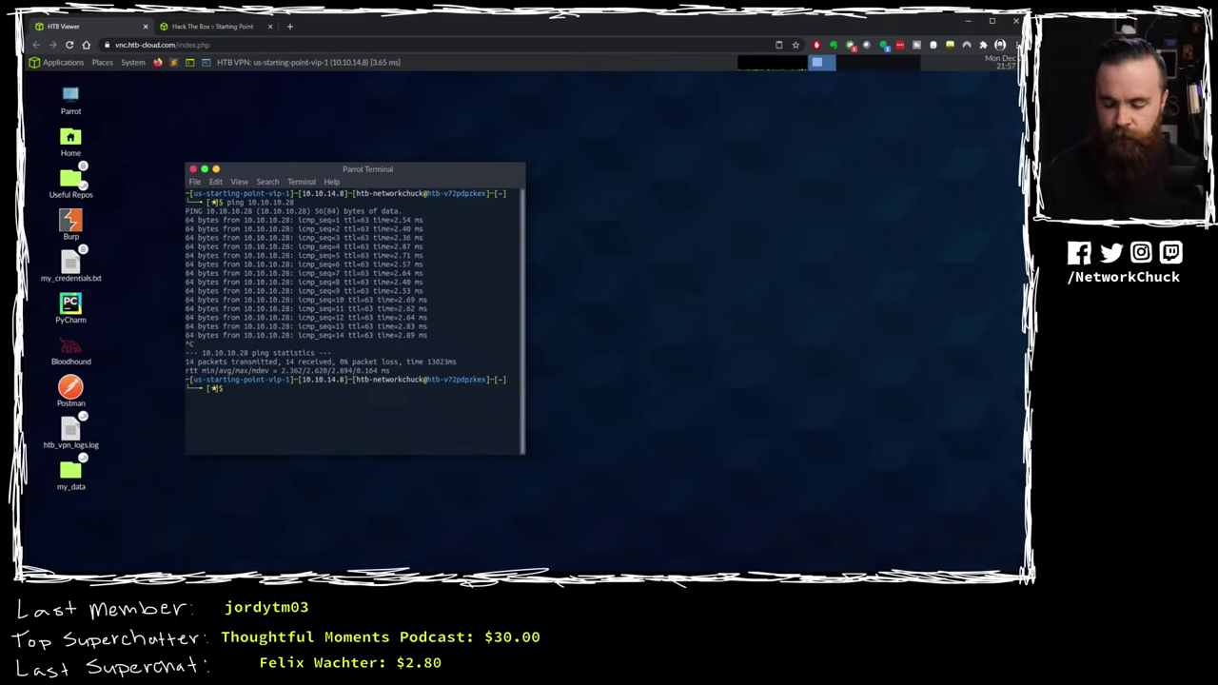
Step: Clear the terminal screen with clear after cls fails
key(Return)
key(Return)
key(Return)
text(cls)
key(Return)
text(clear)
key(Return)
key(Return)
key(Return)
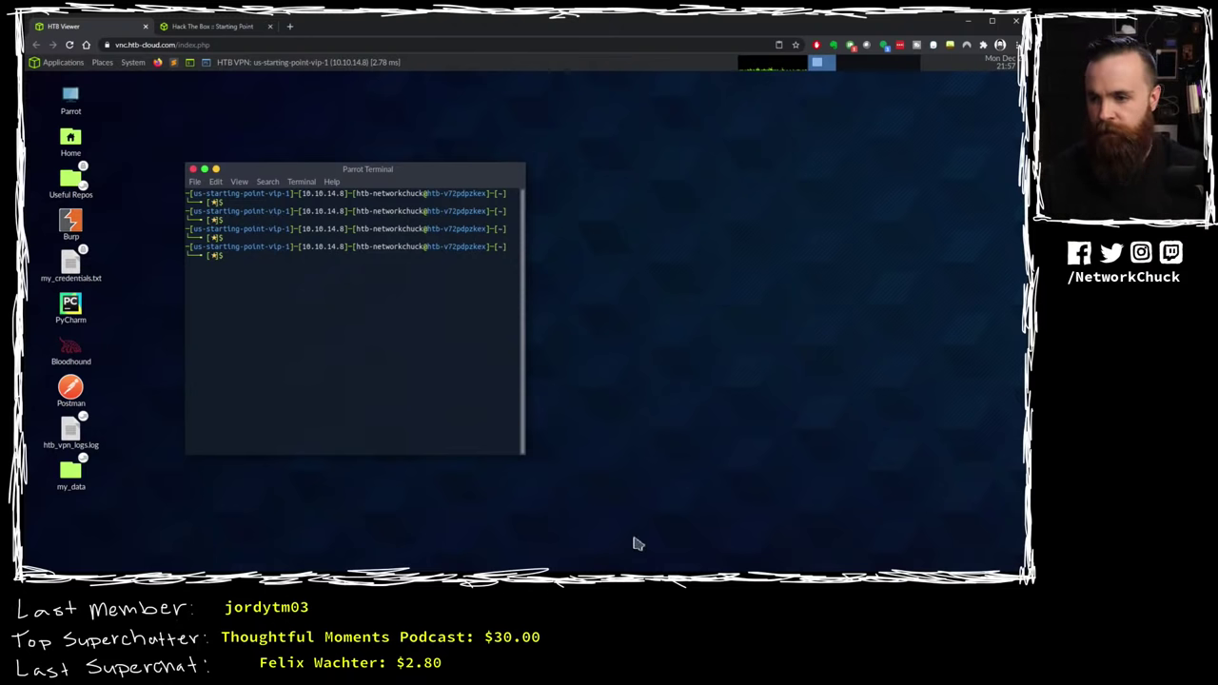
Step: Run nmap -sS -A 10.10.10.28, then rerun it with sudo after the root-privilege error
text(nma)
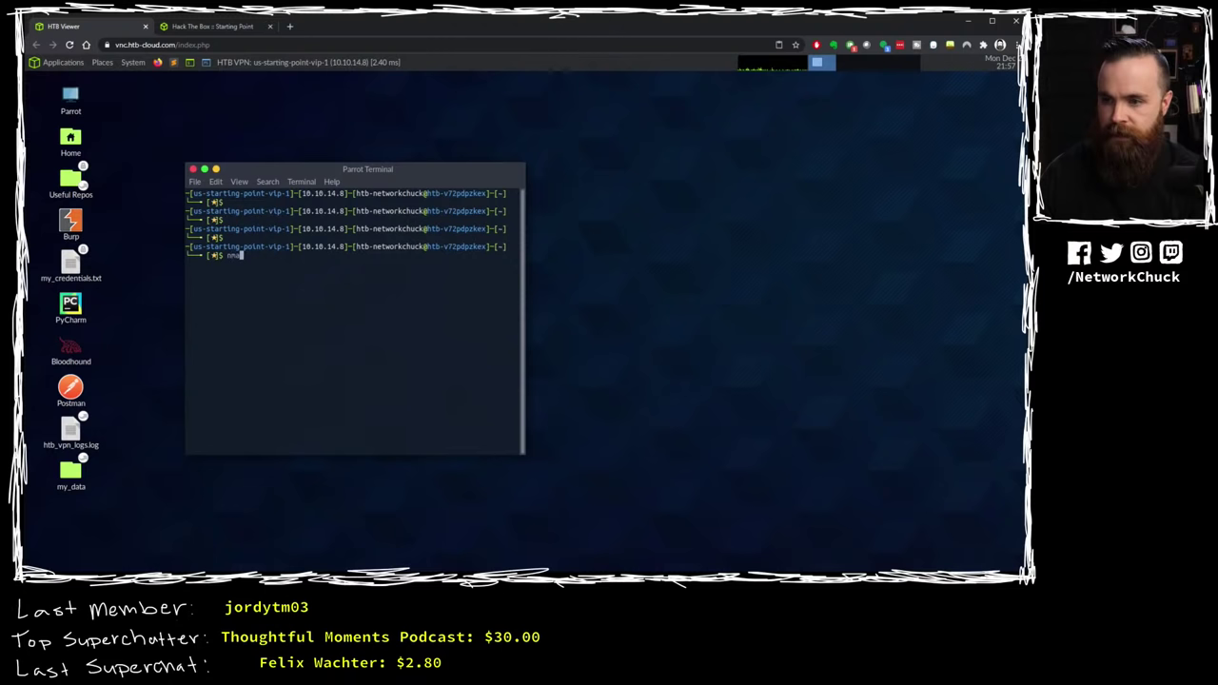
text(p)
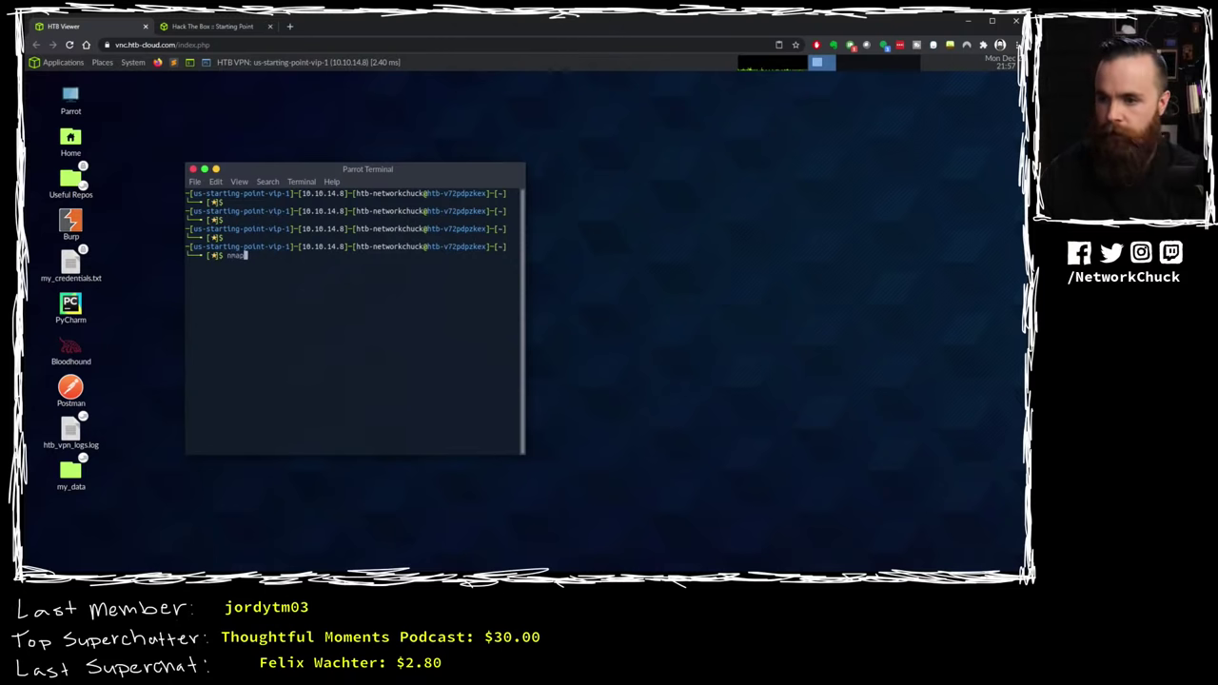
text( -sS )
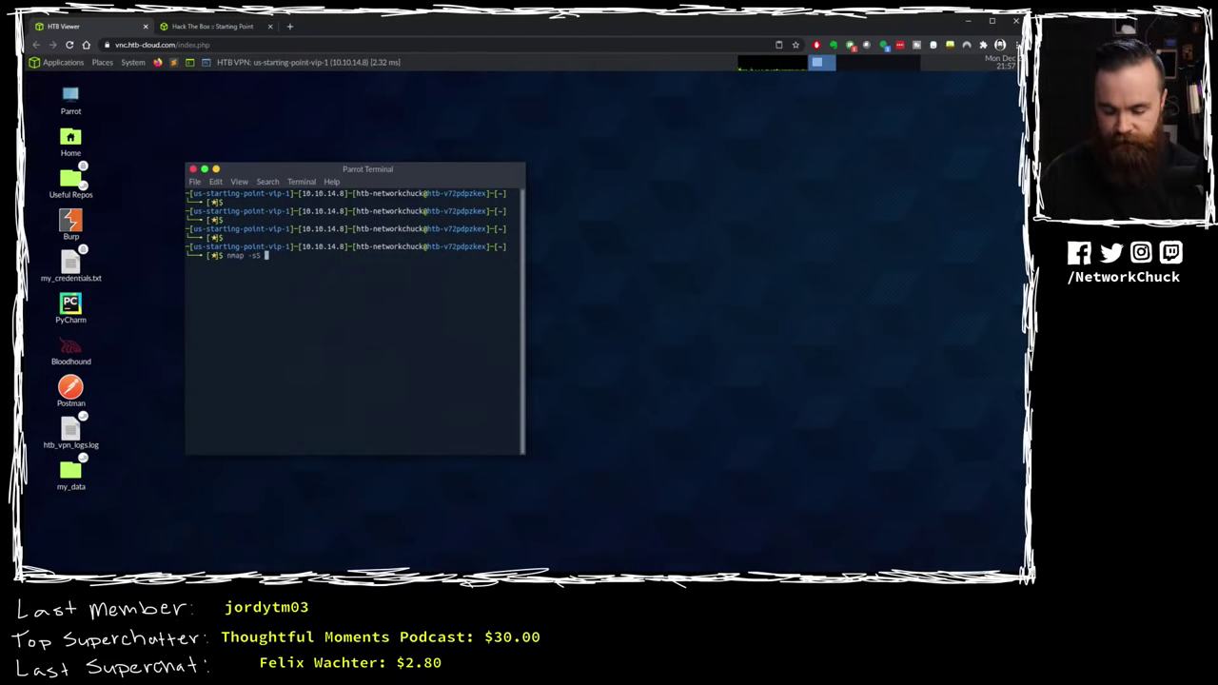
text(-A )
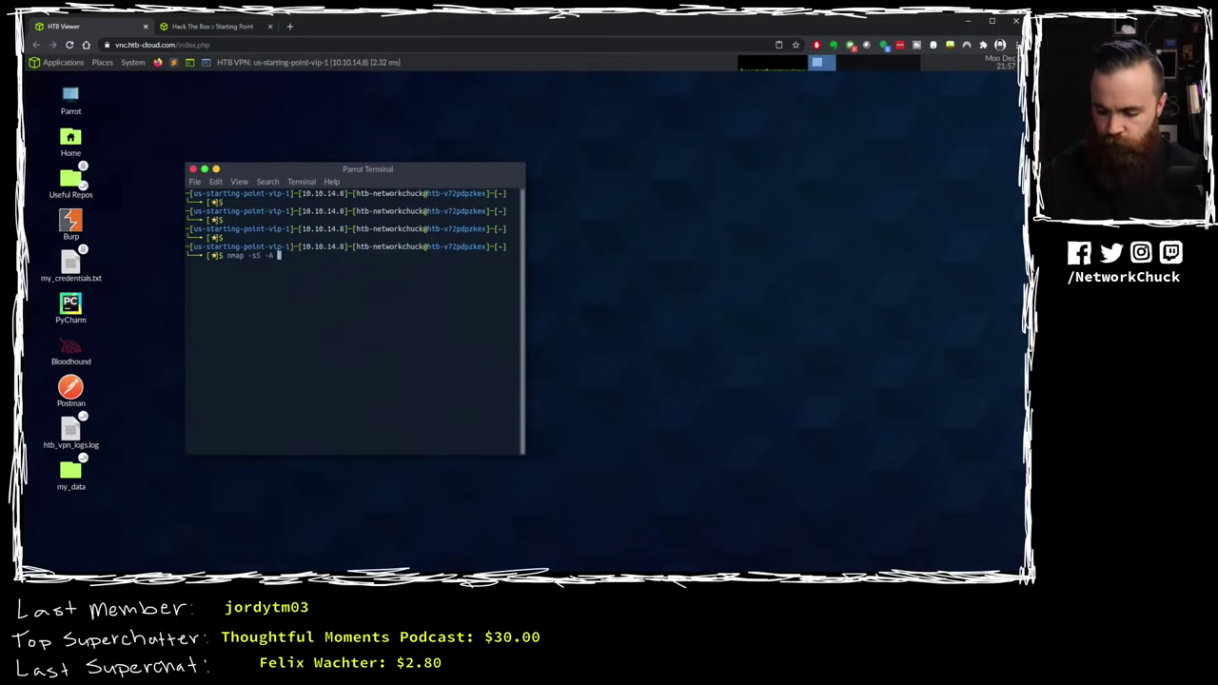
text(10.10.10.28)
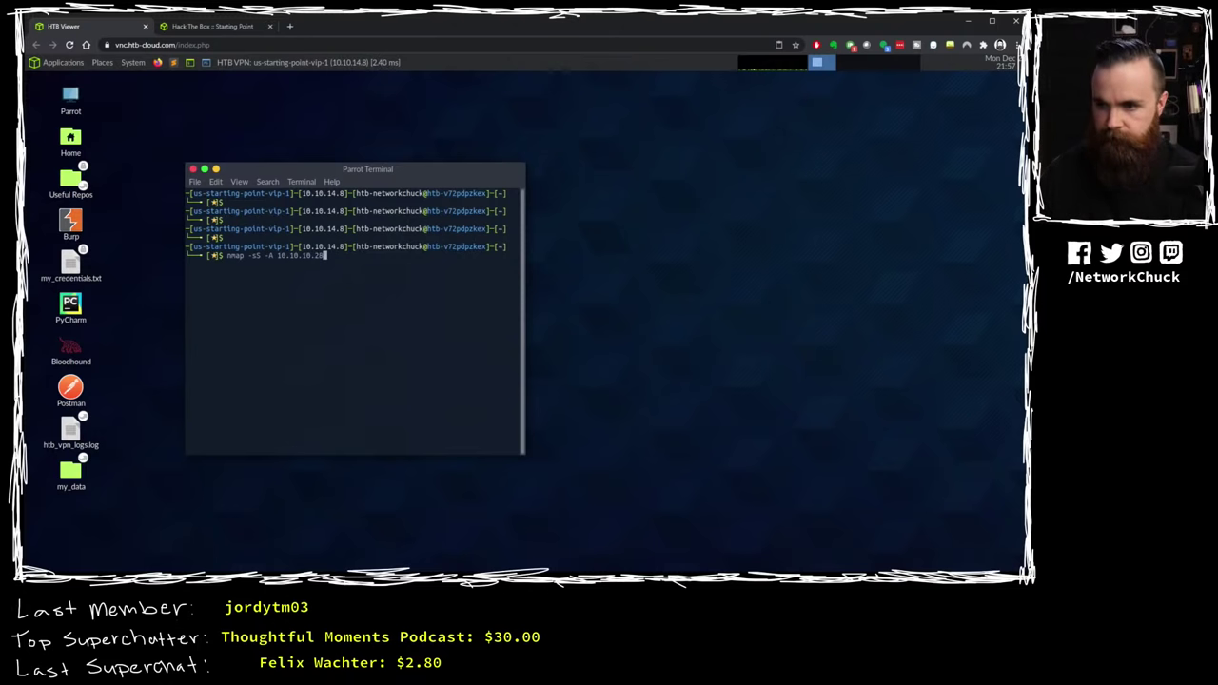
key(Return)
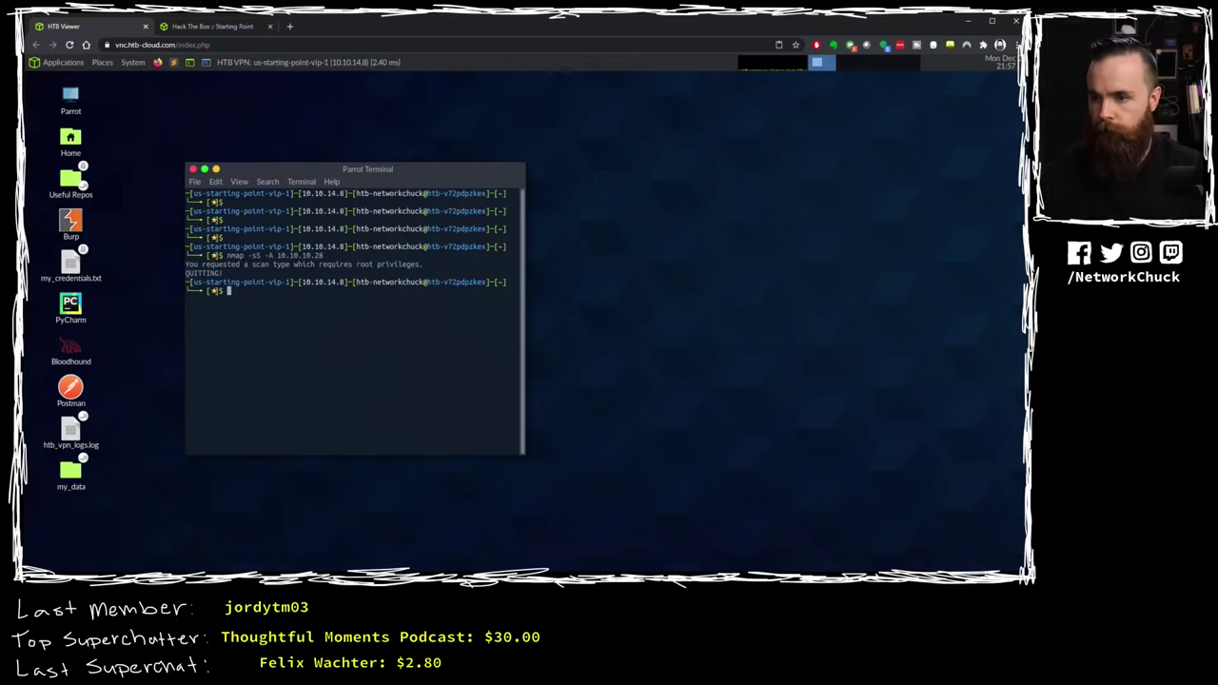
key(Up)
key(Home)
text(sudo)
key(Return)
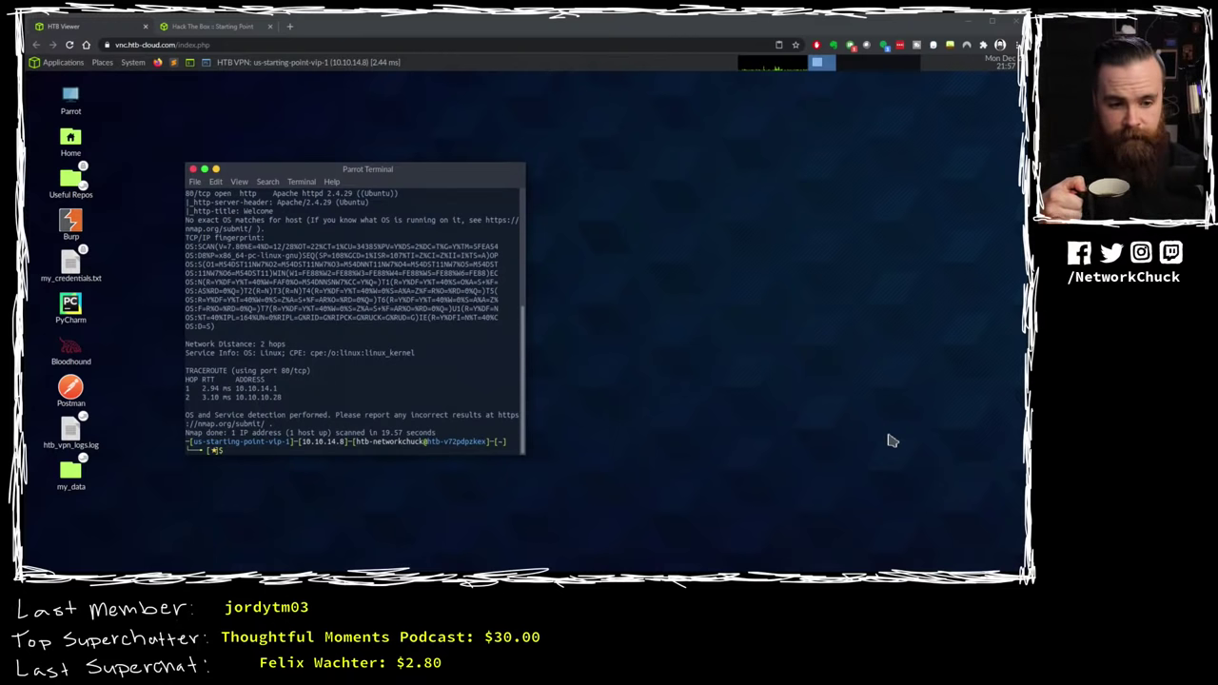
Step: Highlight the open ports 22/tcp and 80/tcp in the nmap results and enlarge the terminal text
scroll(451, 355, up, 3)
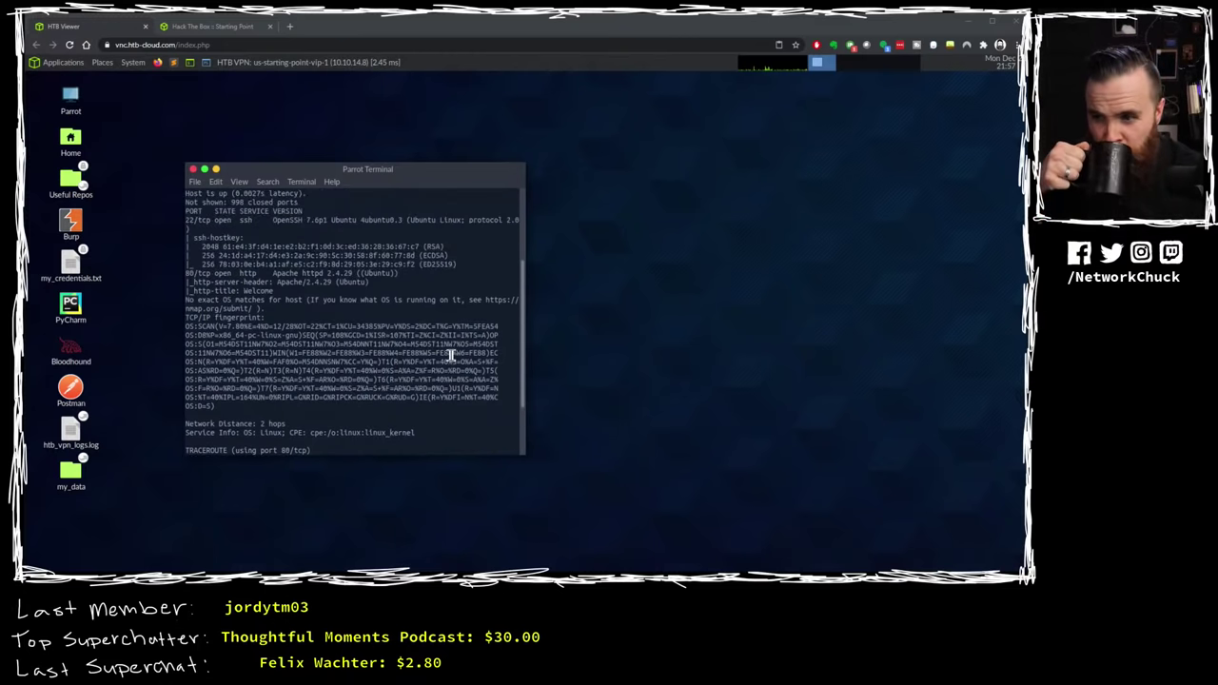
scroll(452, 355, up, 2)
scroll(455, 354, up, 2)
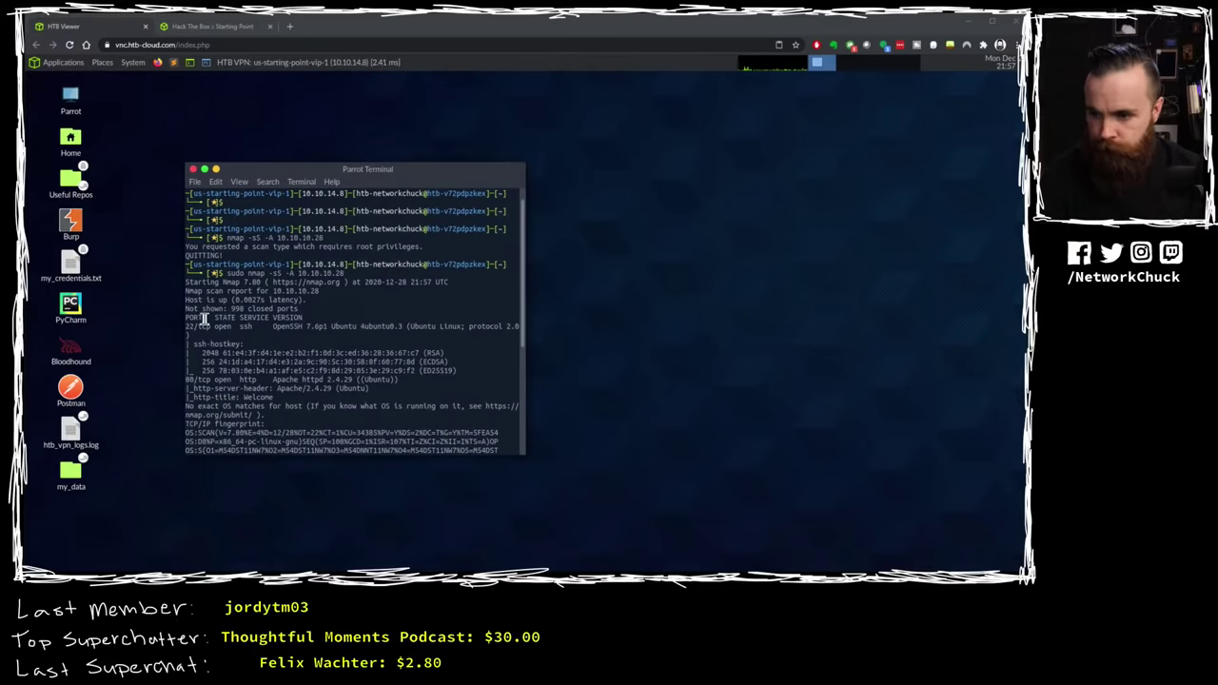
drag(187, 324, 247, 327)
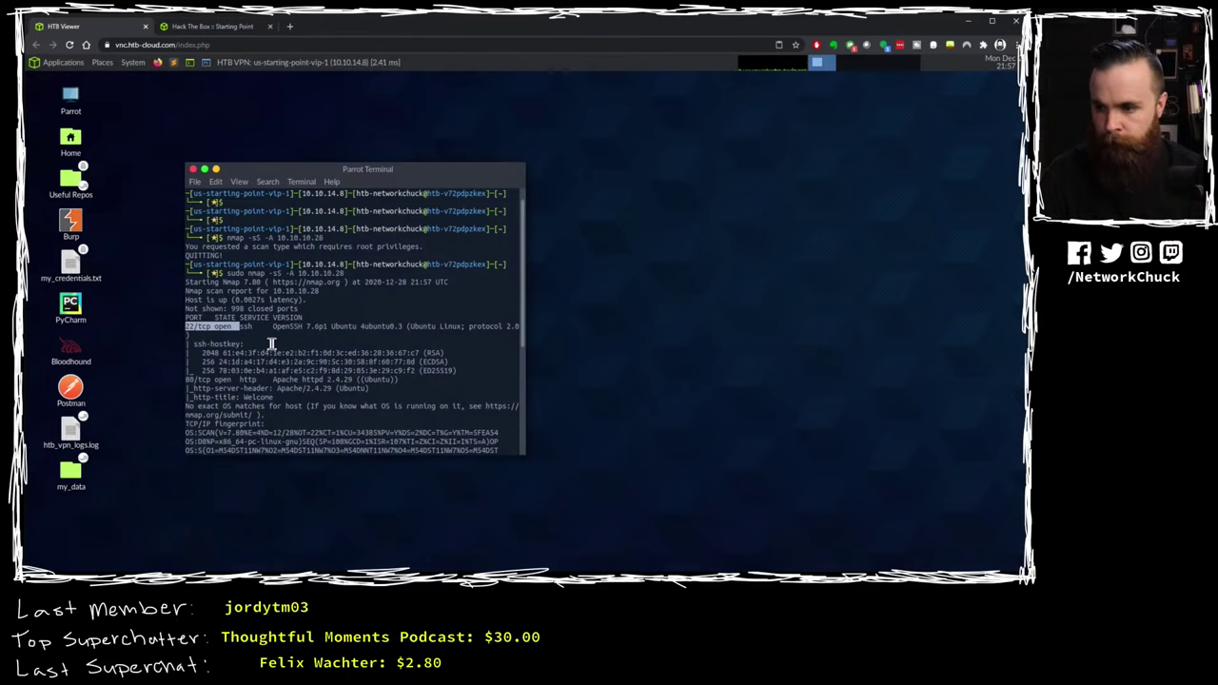
scroll(271, 344, down, 6)
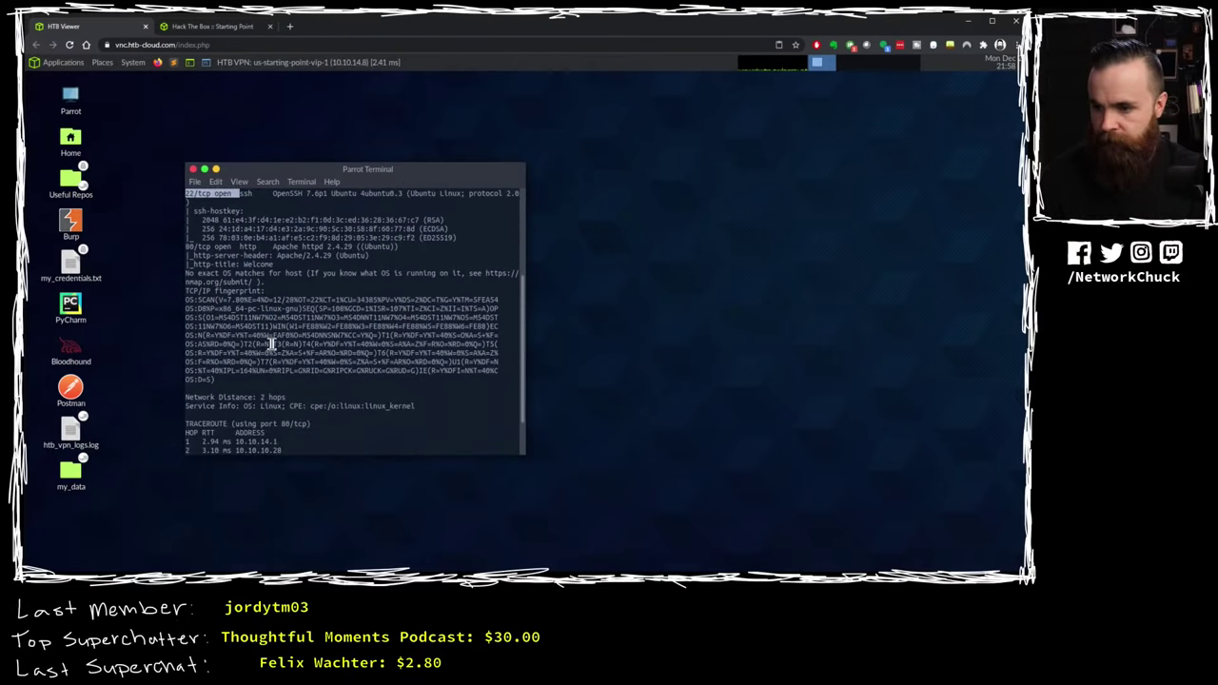
scroll(272, 343, up, 4)
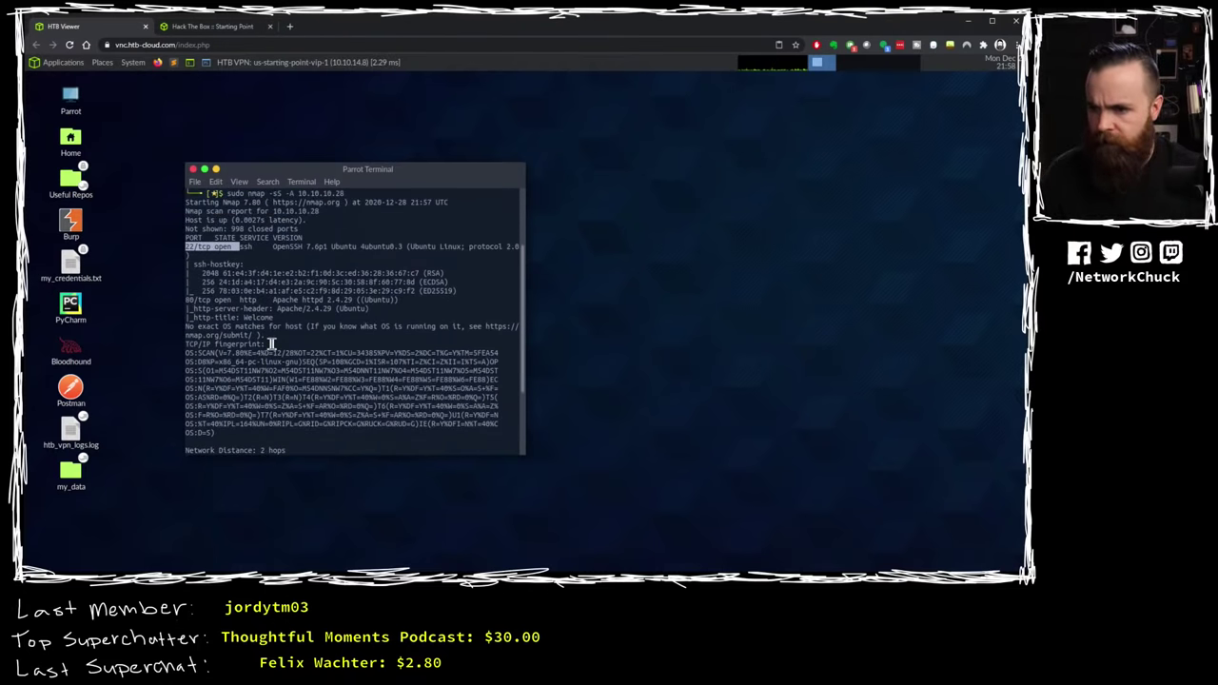
scroll(272, 344, up, 2)
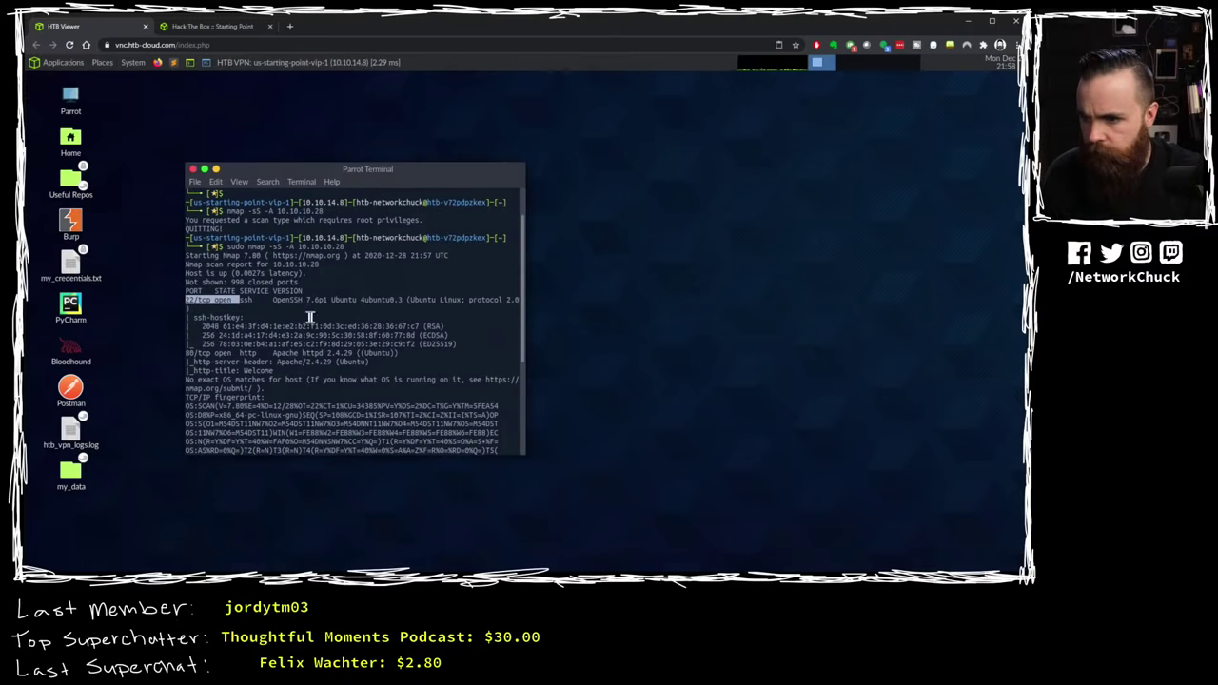
click(287, 274)
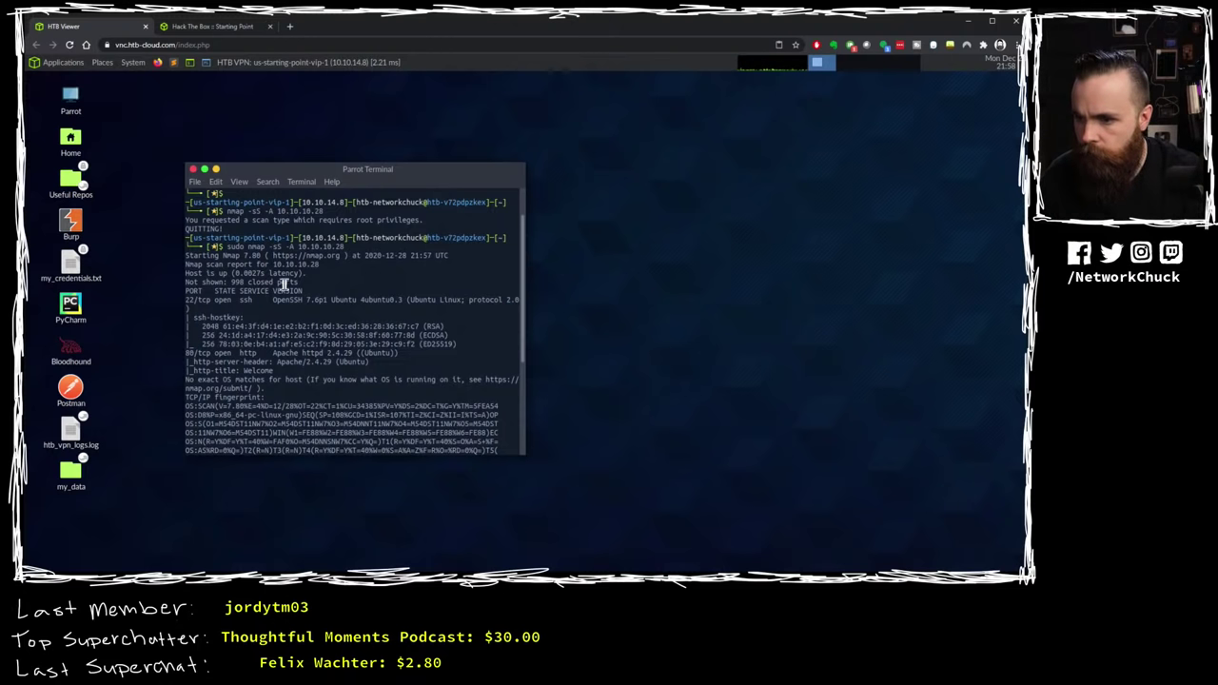
drag(187, 353, 210, 353)
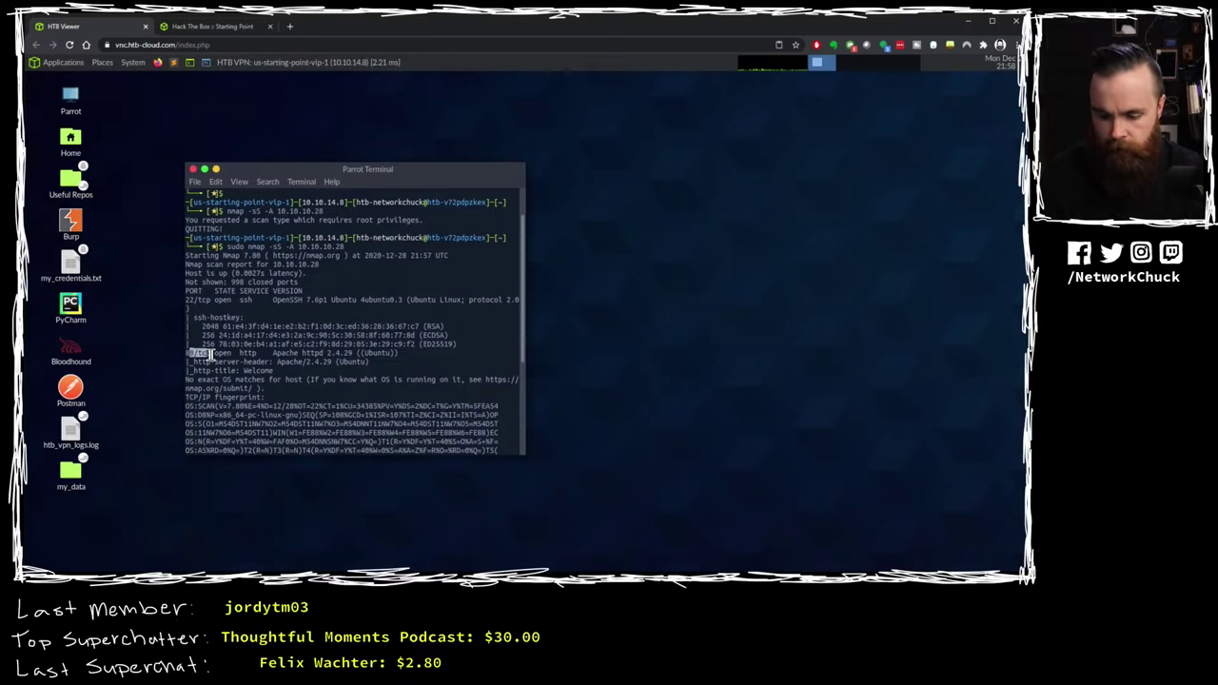
scroll(210, 353, down, 6)
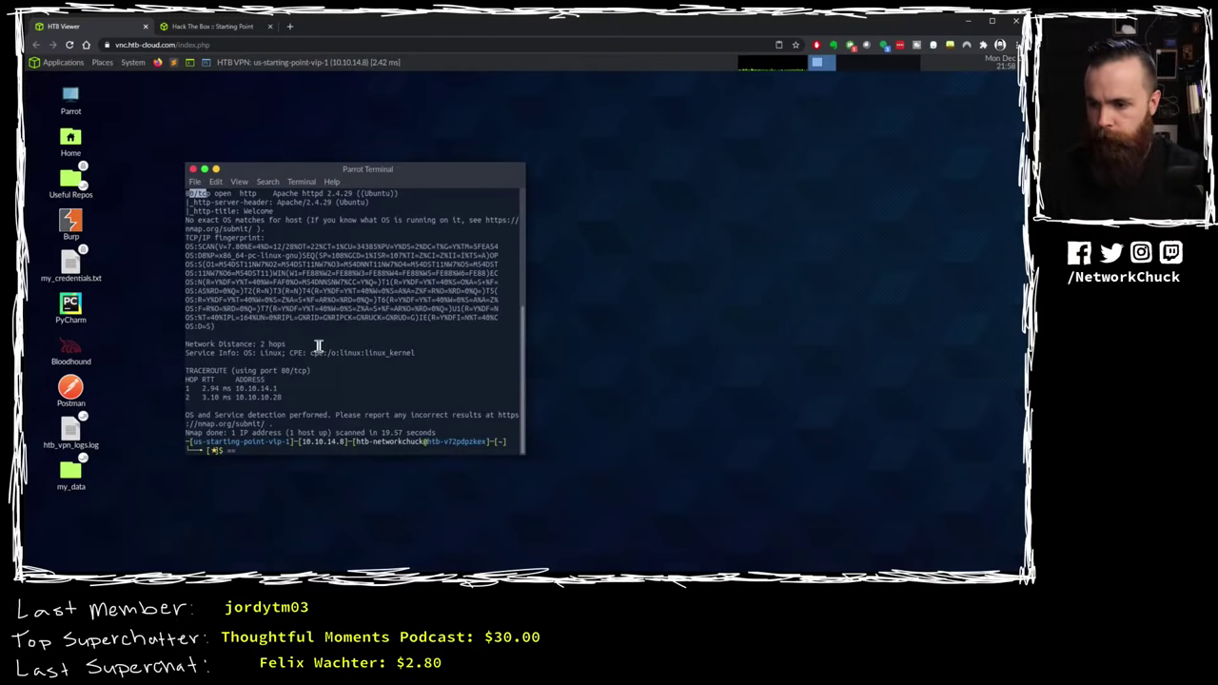
key(ctrl+plus)
key(ctrl+plus)
key(ctrl+plus)
key(ctrl+plus)
key(ctrl+plus)
key(ctrl+plus)
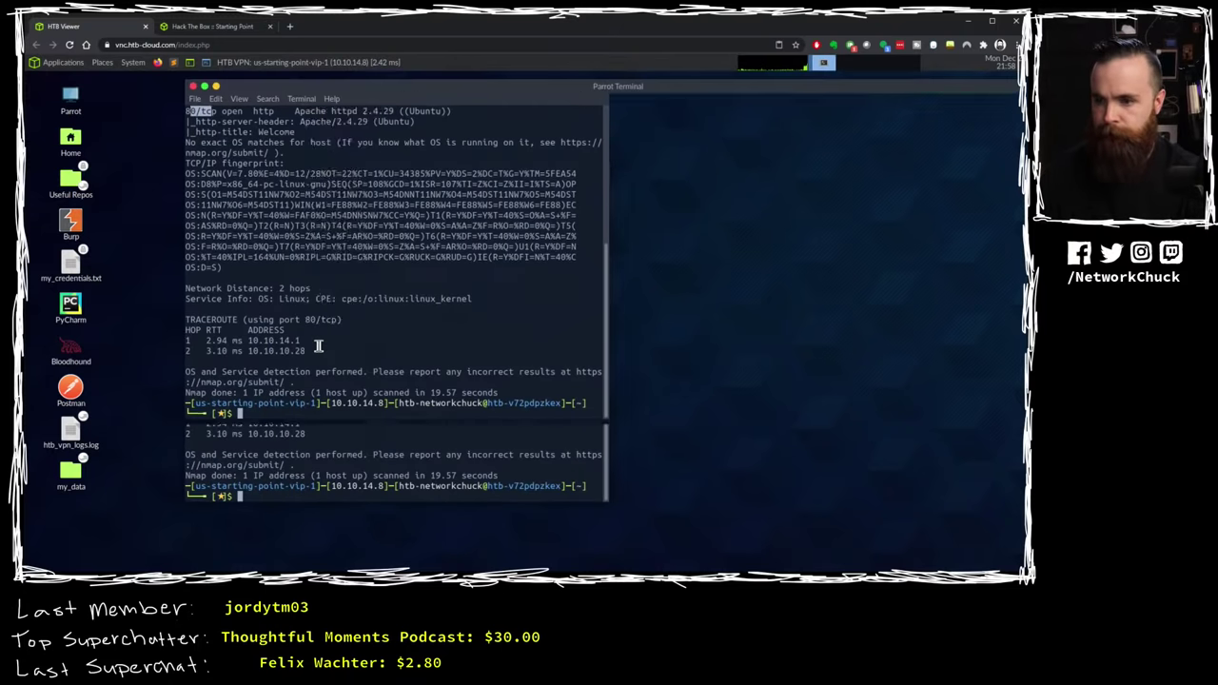
Step: Shrink the terminal text back, move the terminal to the lower right, and launch Firefox
scroll(349, 348, up, 7)
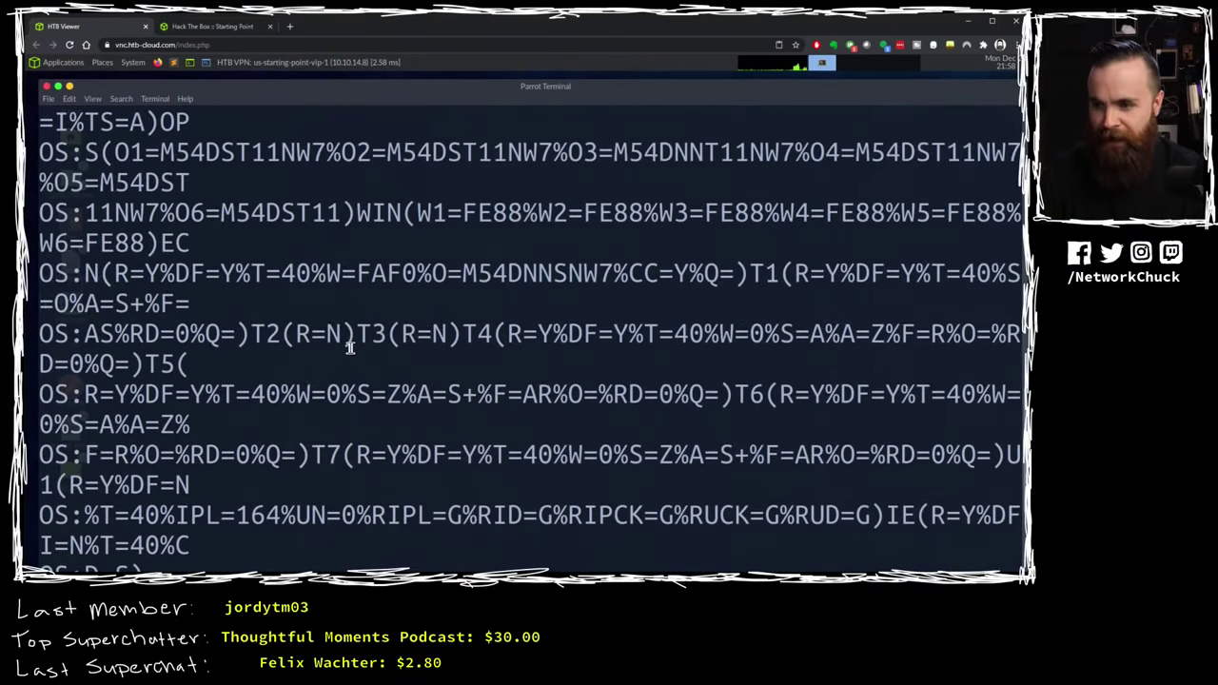
scroll(348, 348, up, 3)
scroll(348, 348, down, 10)
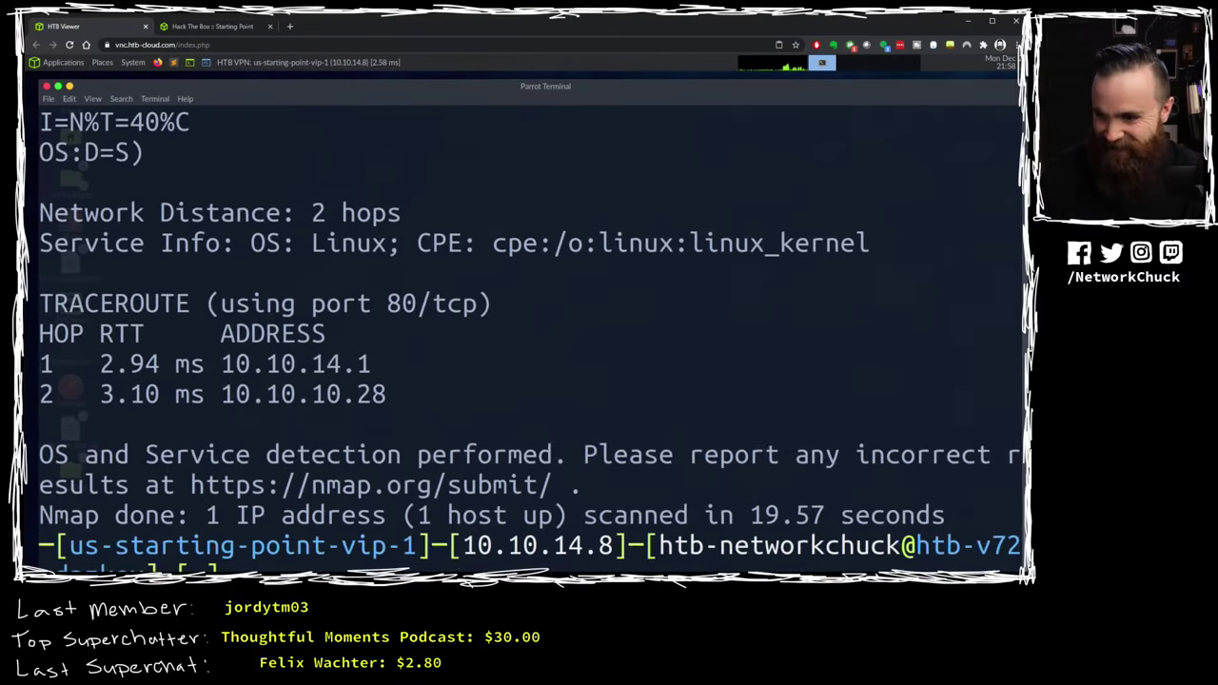
scroll(348, 337, up, 3)
scroll(359, 375, down, 3)
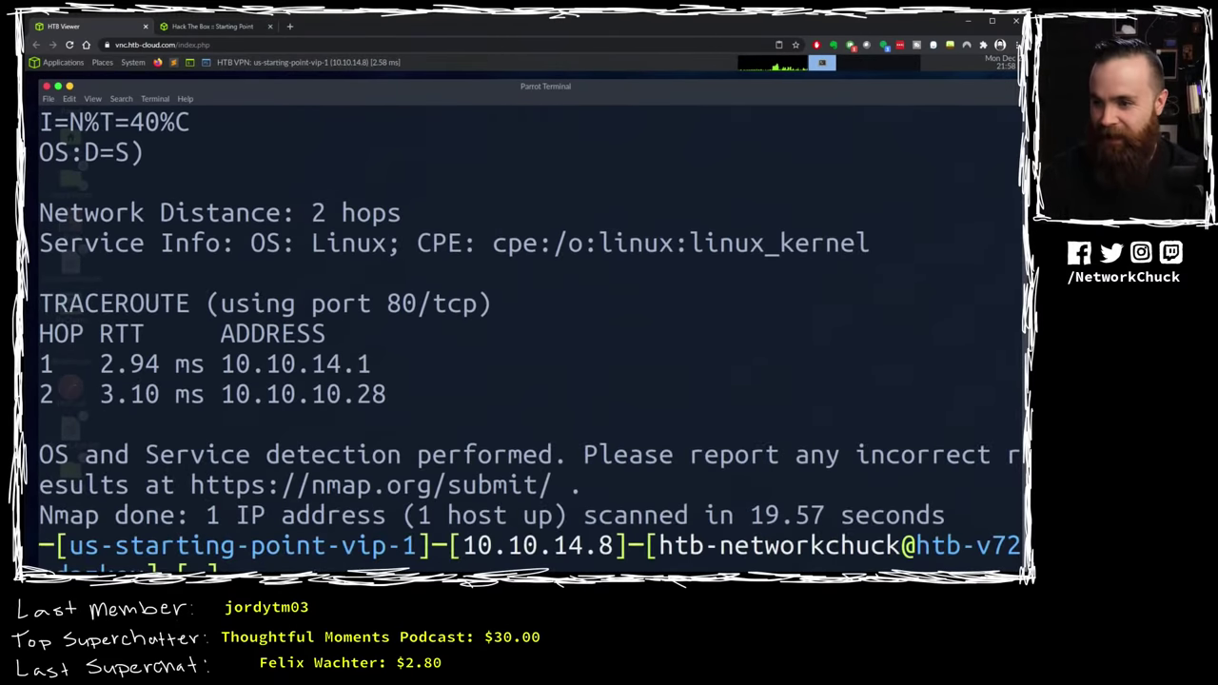
scroll(361, 375, up, 4)
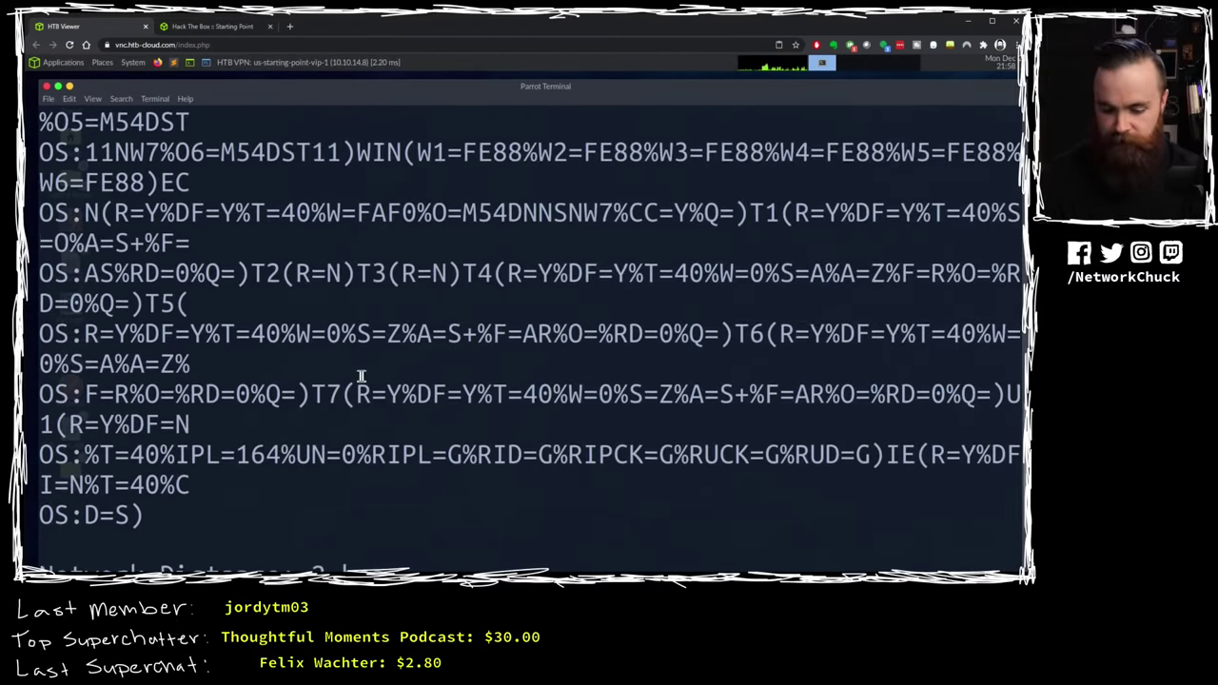
scroll(361, 375, down, 4)
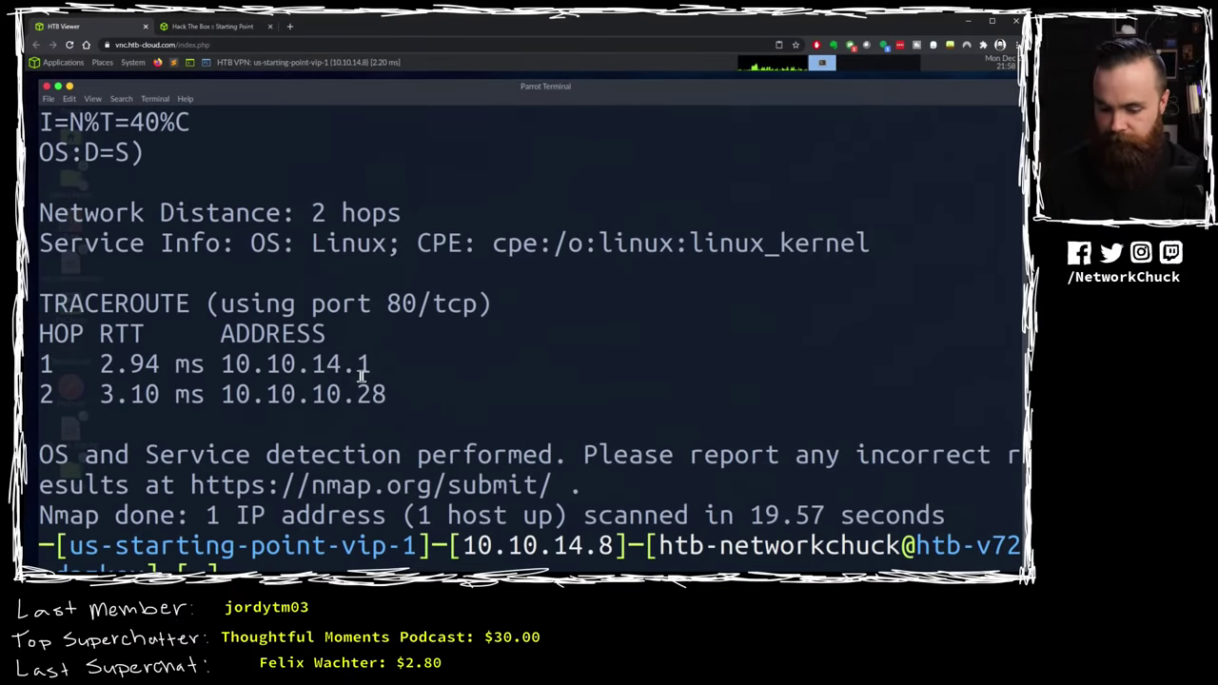
key(ctrl+minus)
key(ctrl+minus)
scroll(361, 376, up, 10)
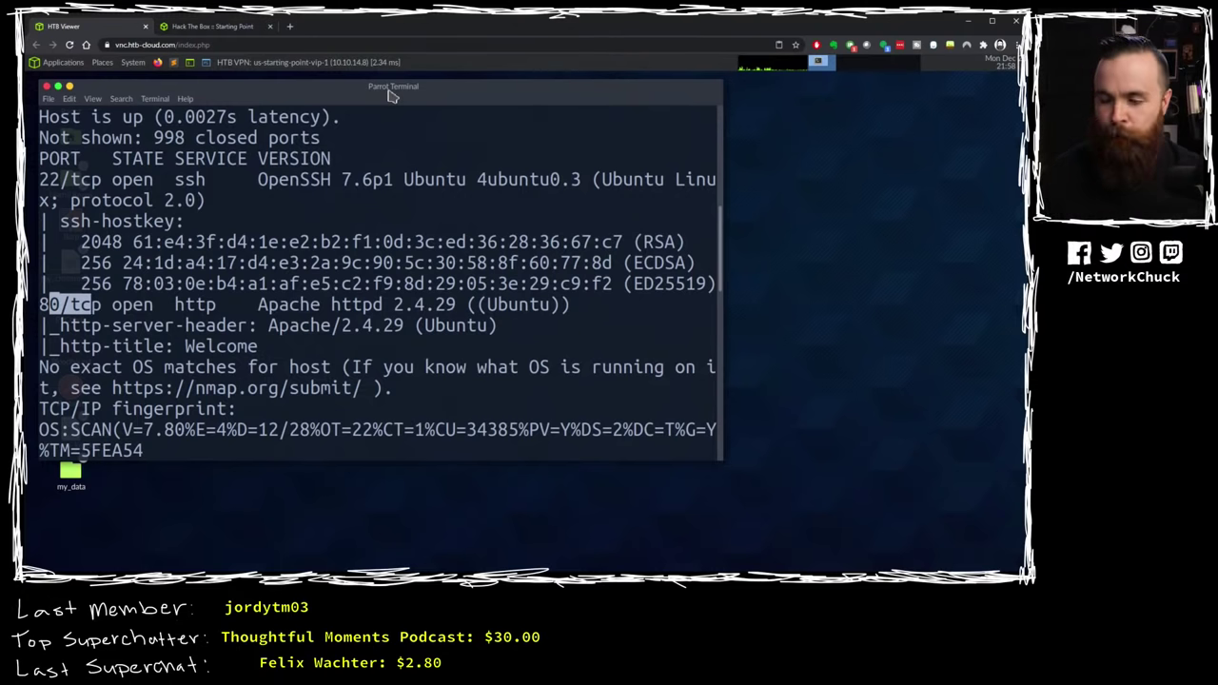
drag(390, 95, 630, 201)
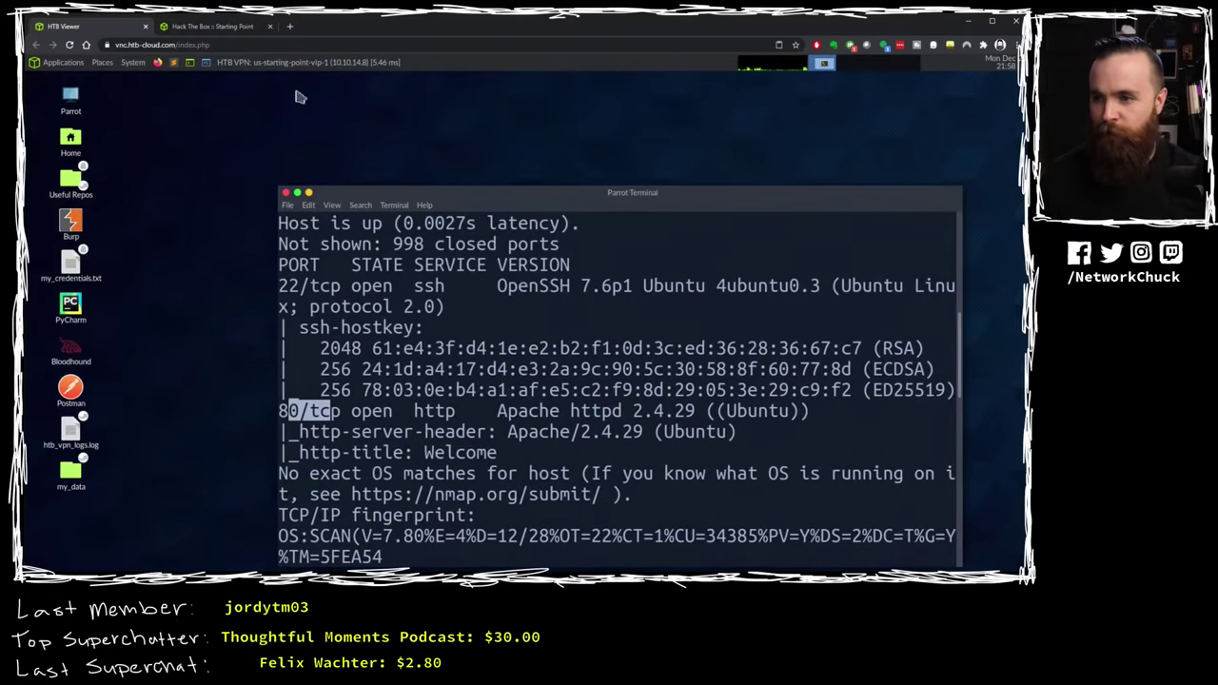
click(157, 63)
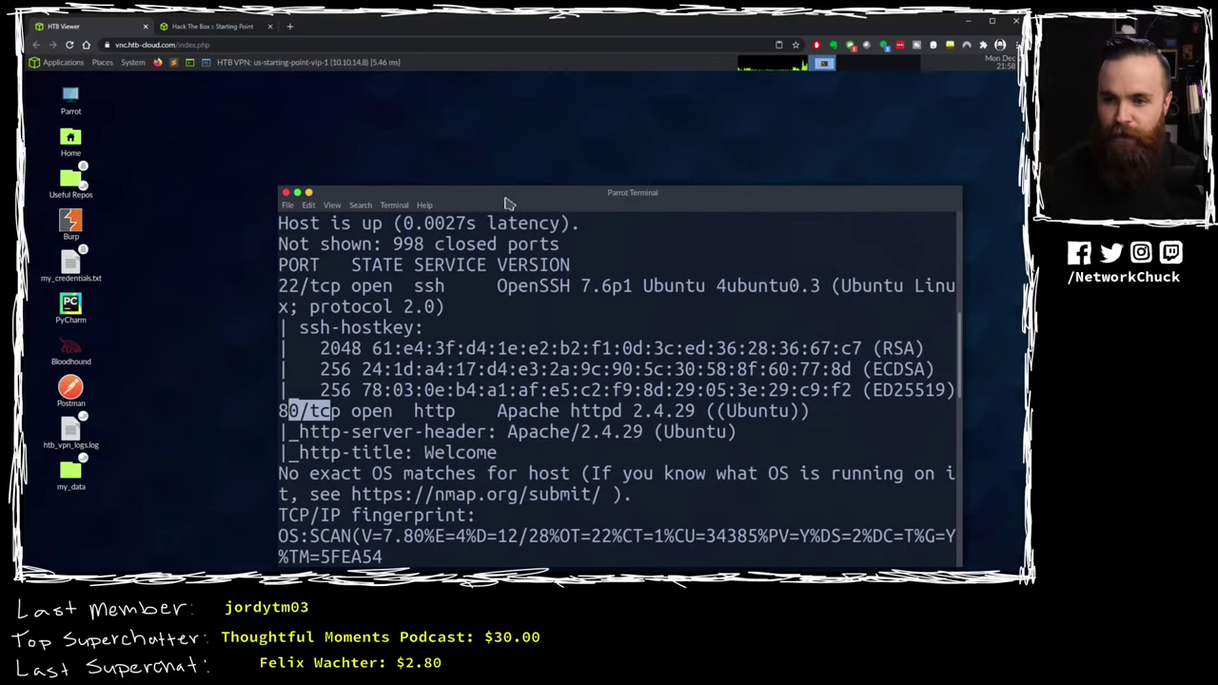
Step: Load 10.10.10.28 in Firefox's address bar
click(272, 114)
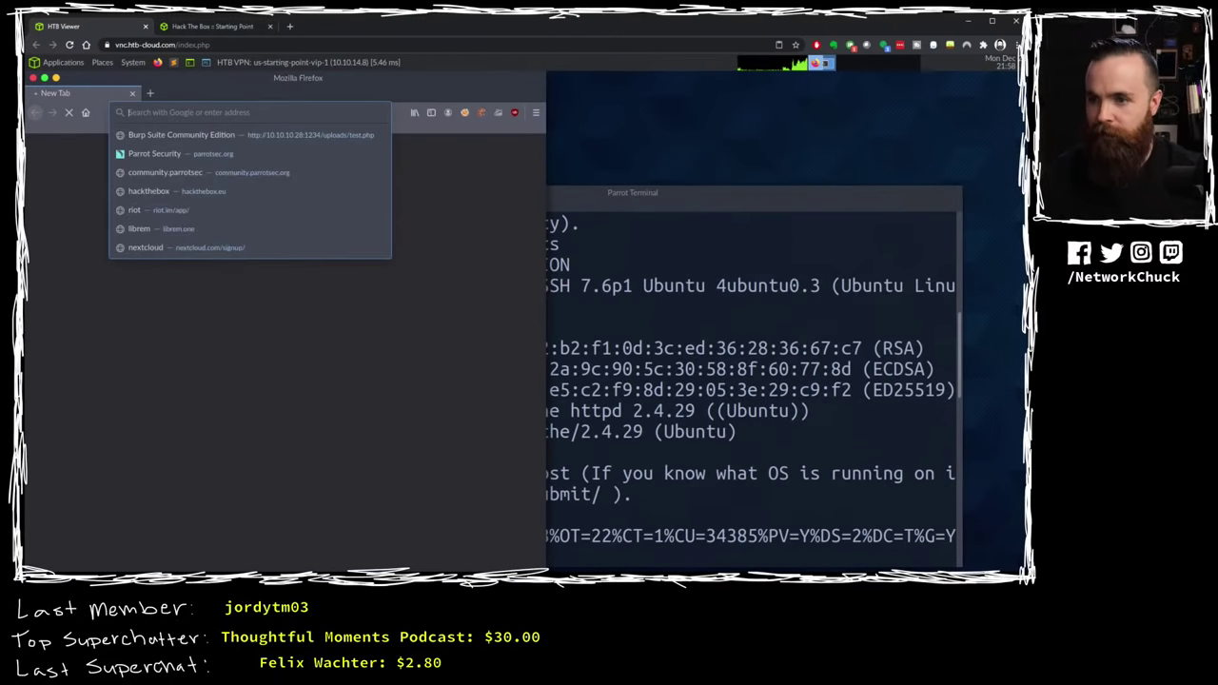
drag(305, 76, 460, 89)
click(413, 127)
text(10.10.https://start.parrot.sh)
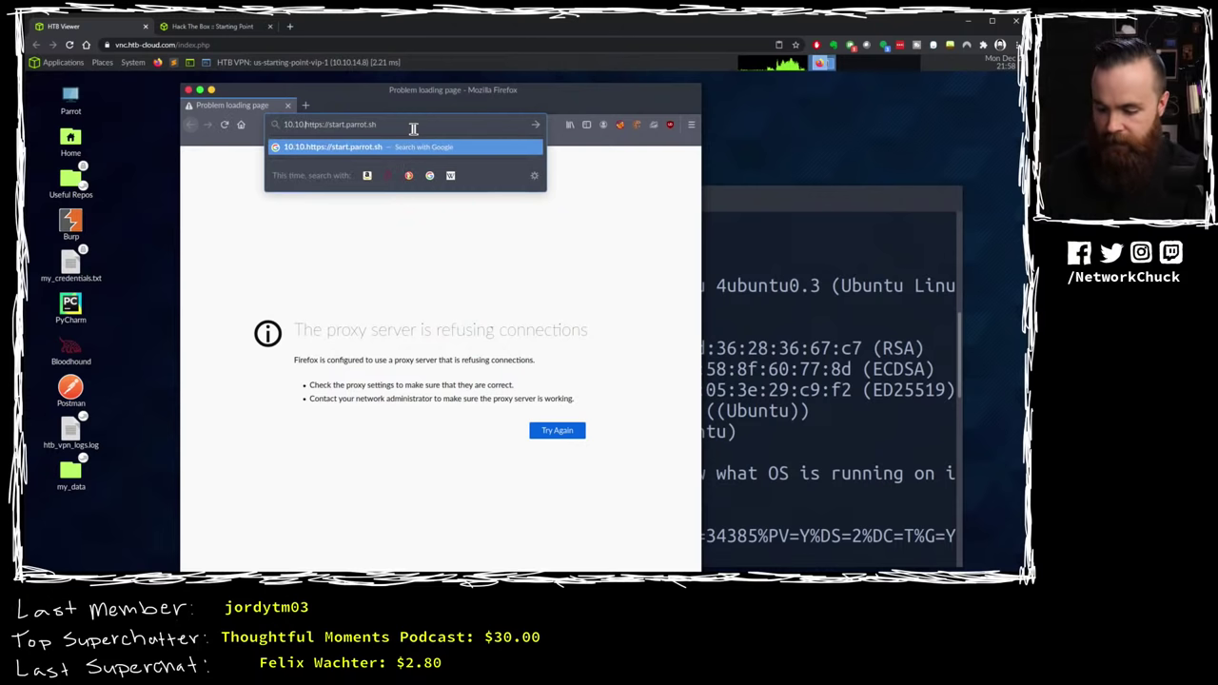
key(ctrl+a)
text(10.)
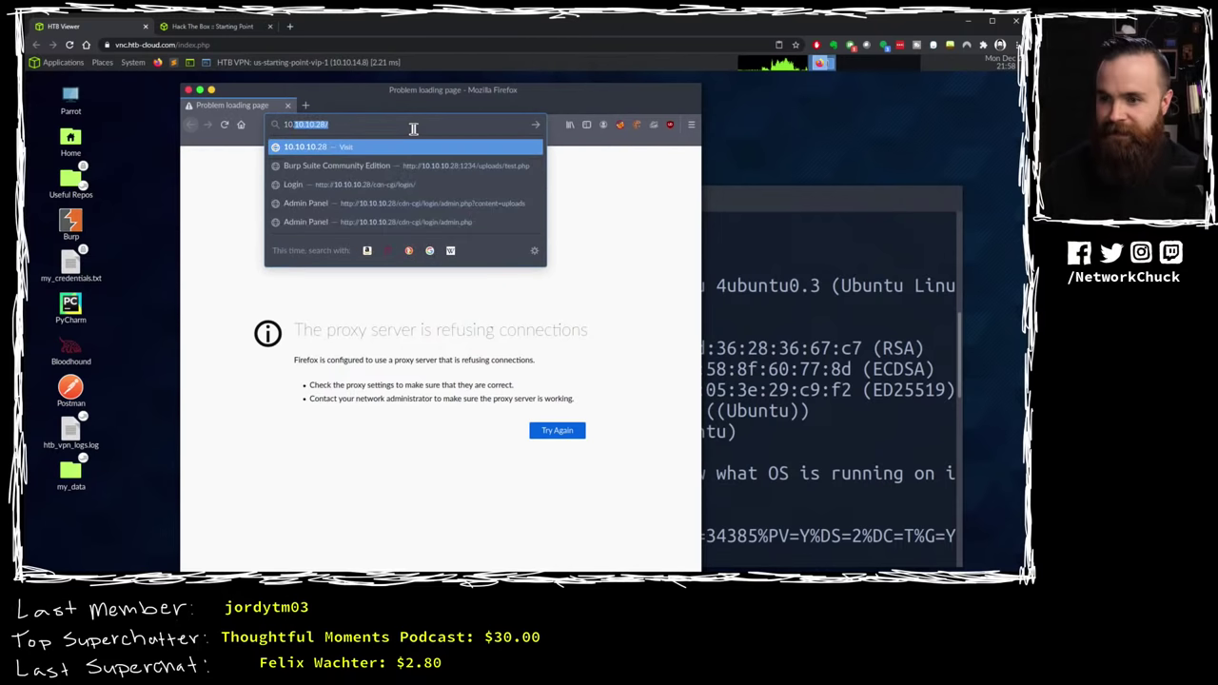
key(Return)
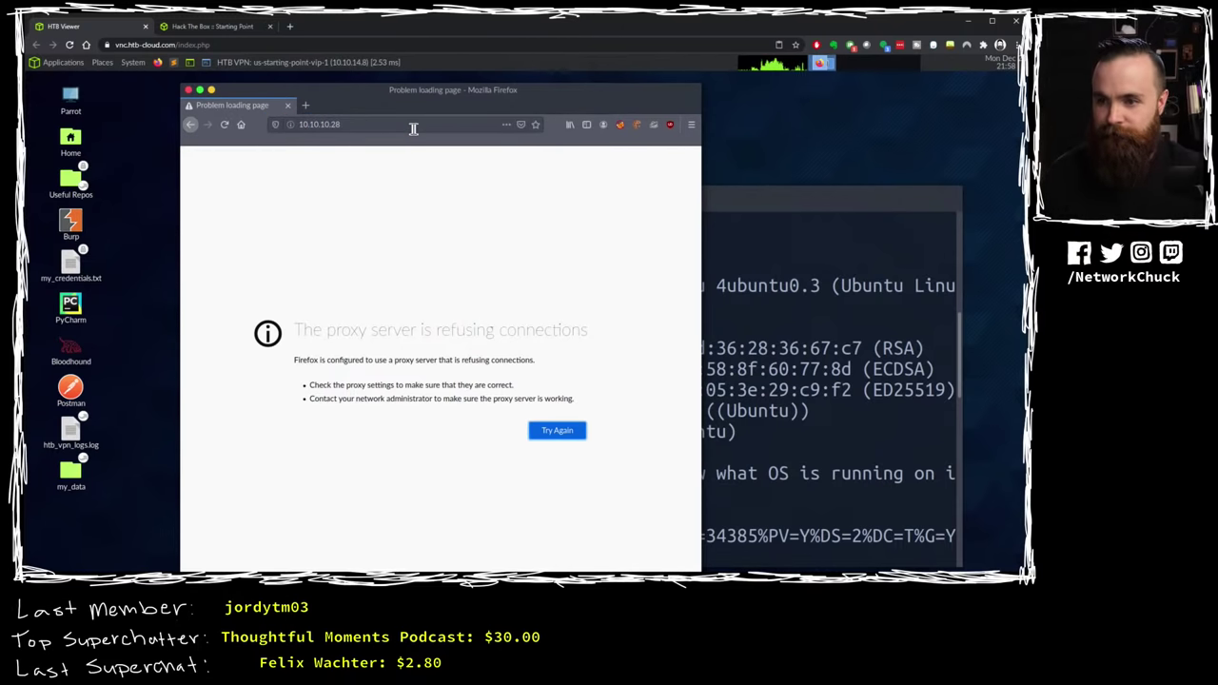
click(564, 430)
click(371, 123)
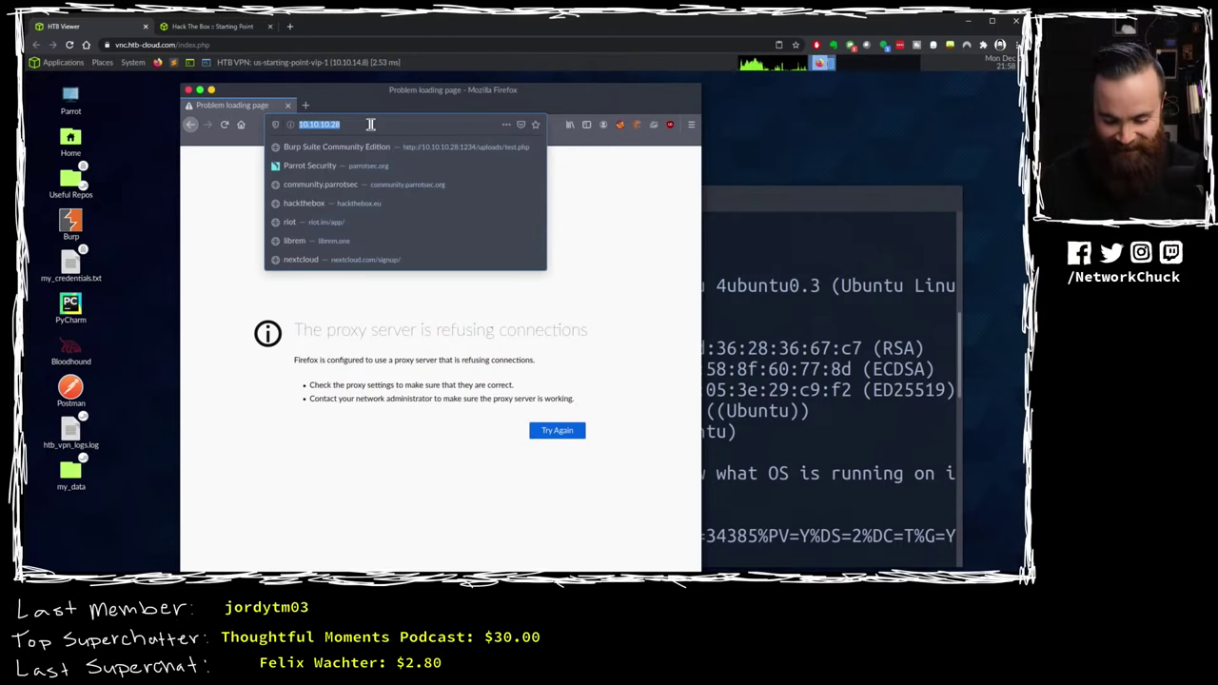
key(Home)
text(http://)
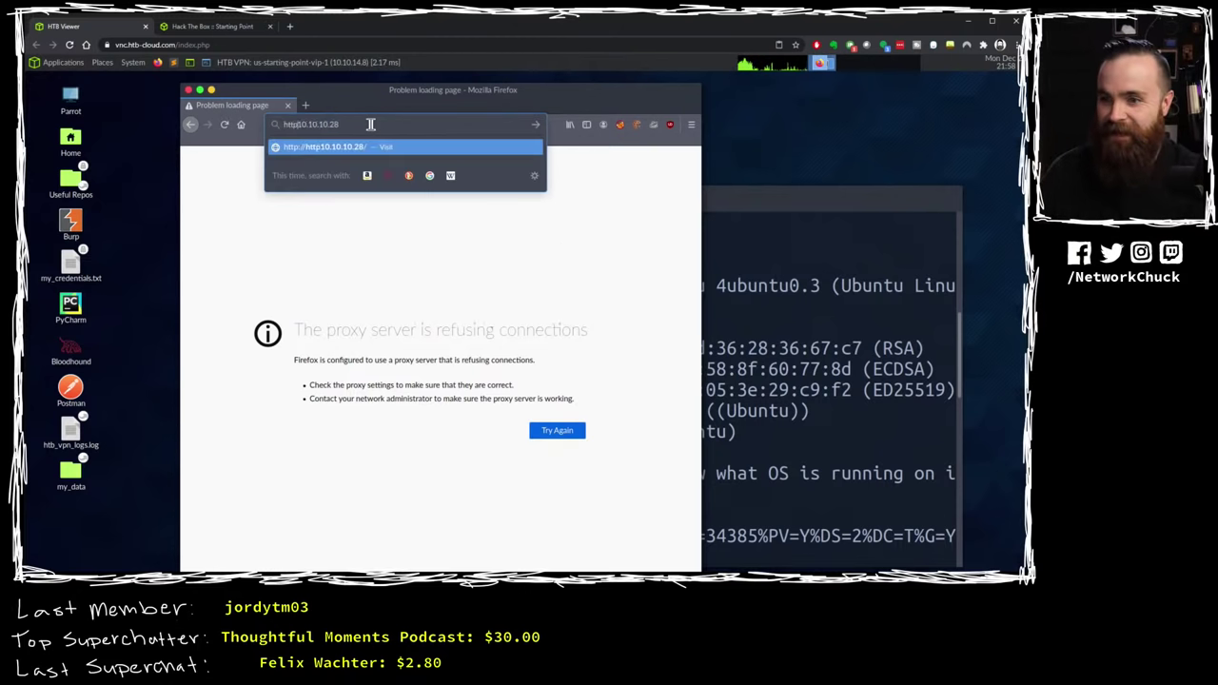
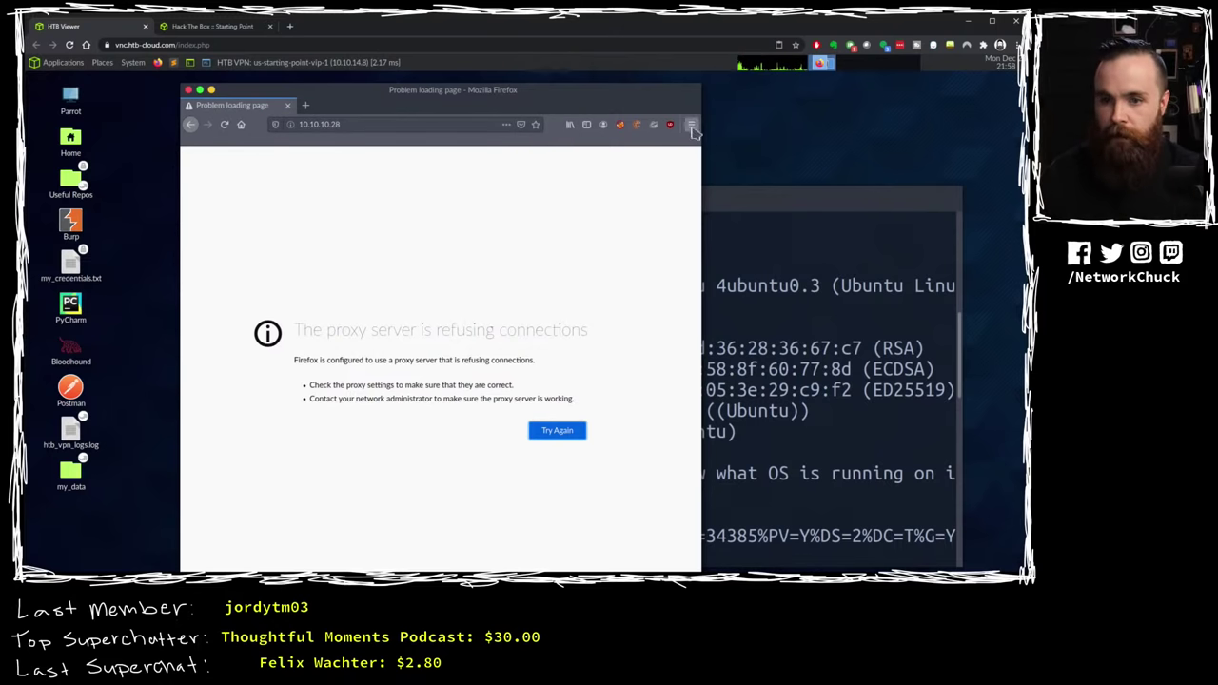
Step: Switch Firefox's connection setting to No proxy, then reload 10.10.10.28
click(691, 124)
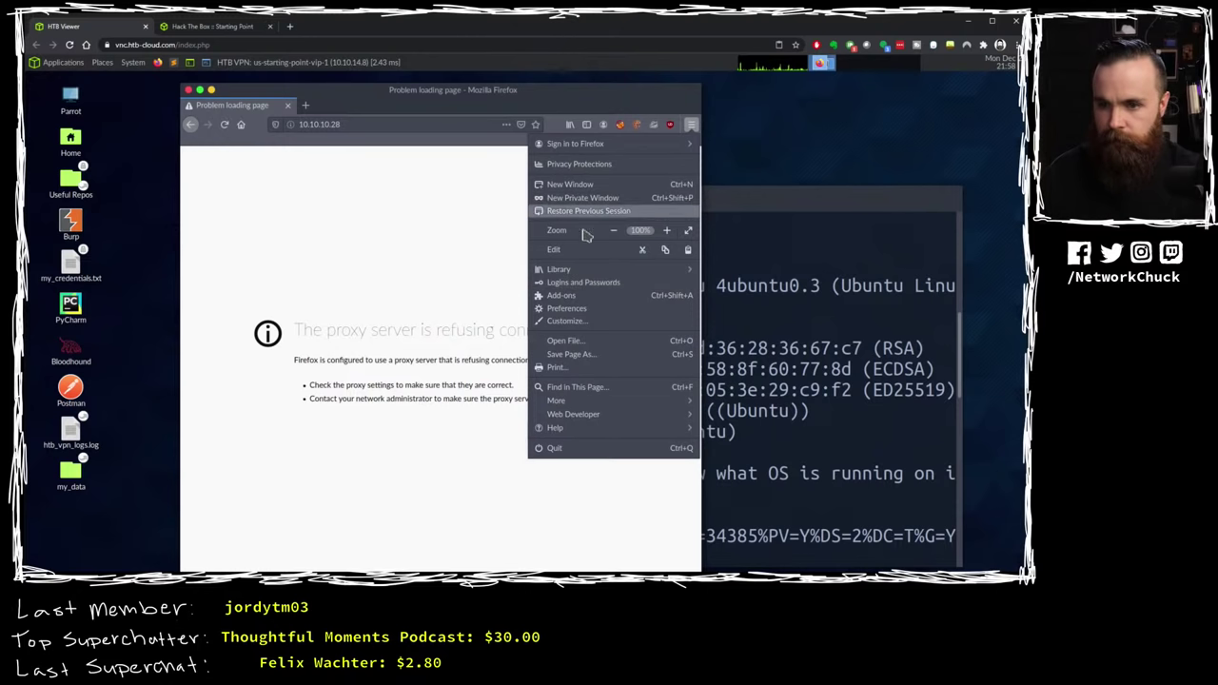
click(568, 307)
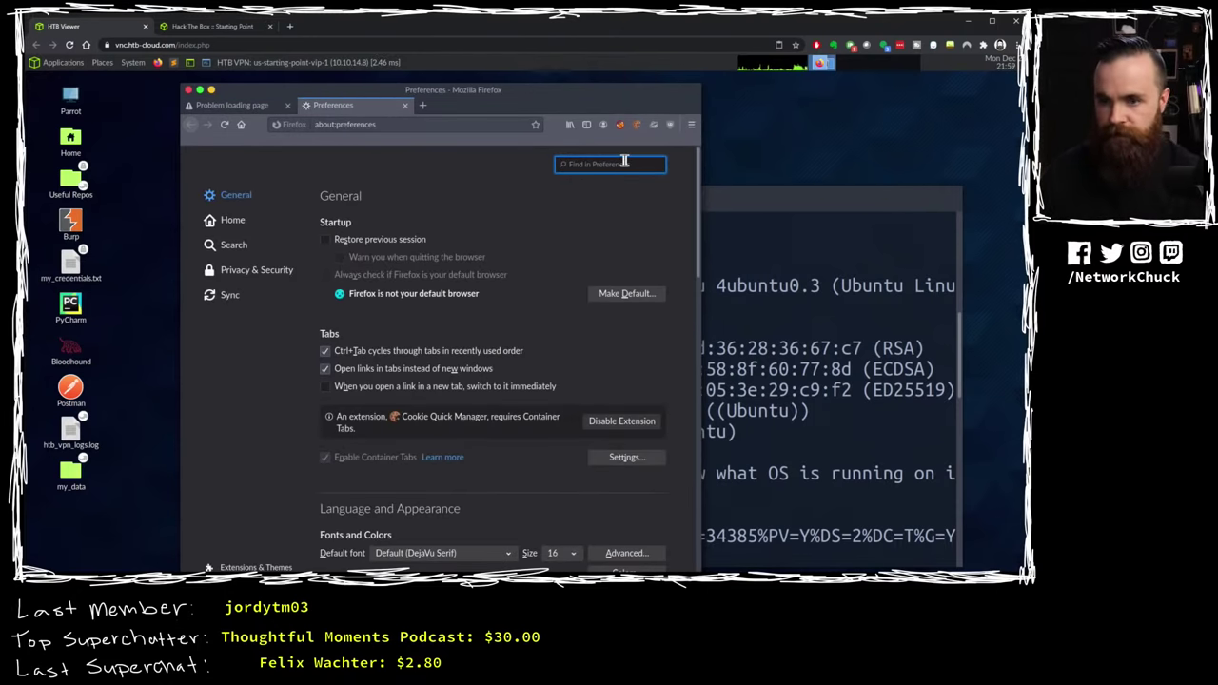
text(proxy)
click(619, 243)
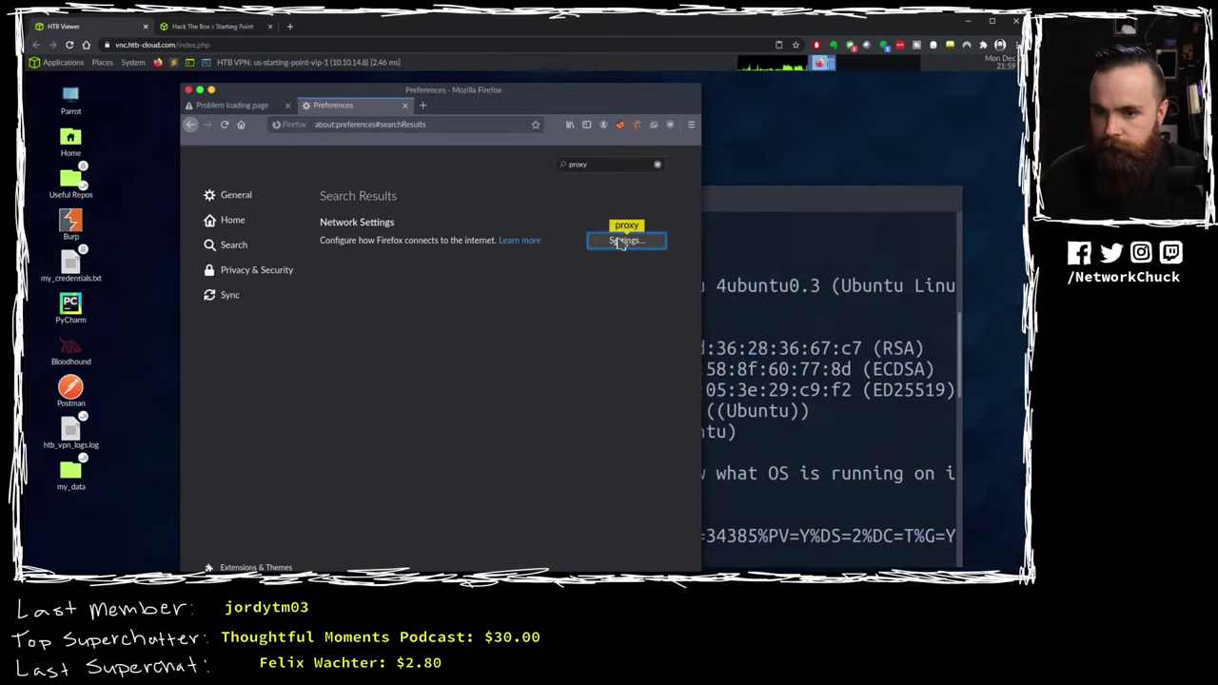
click(241, 215)
click(625, 566)
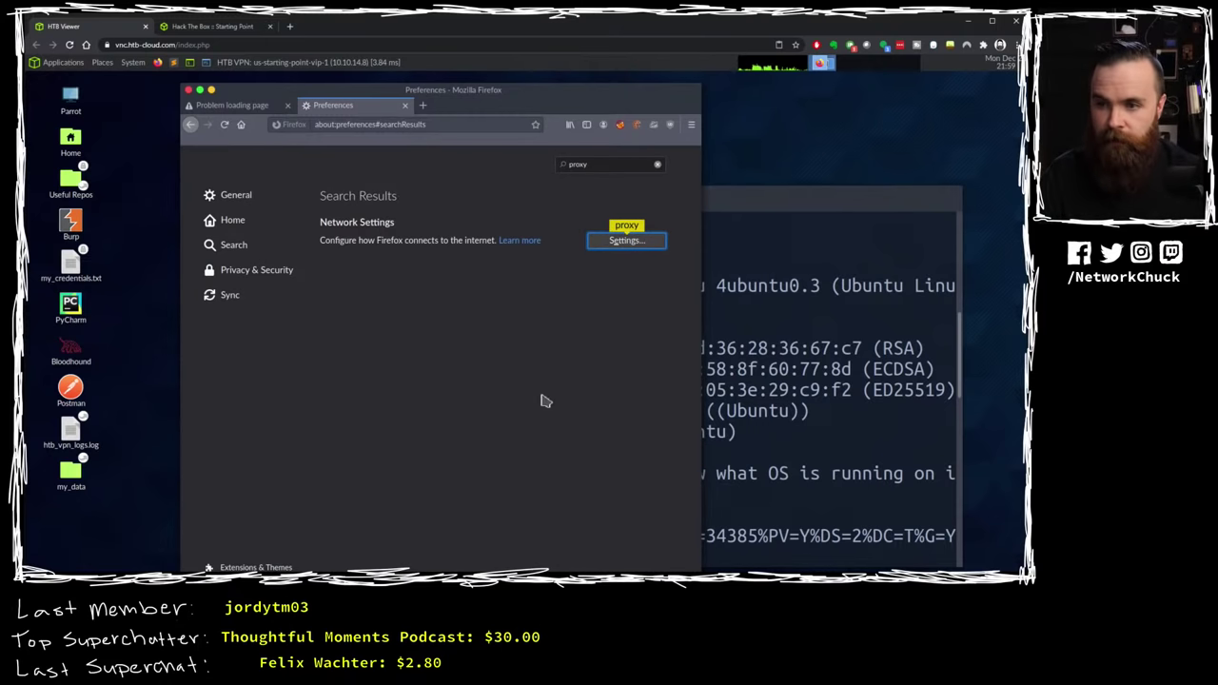
click(406, 106)
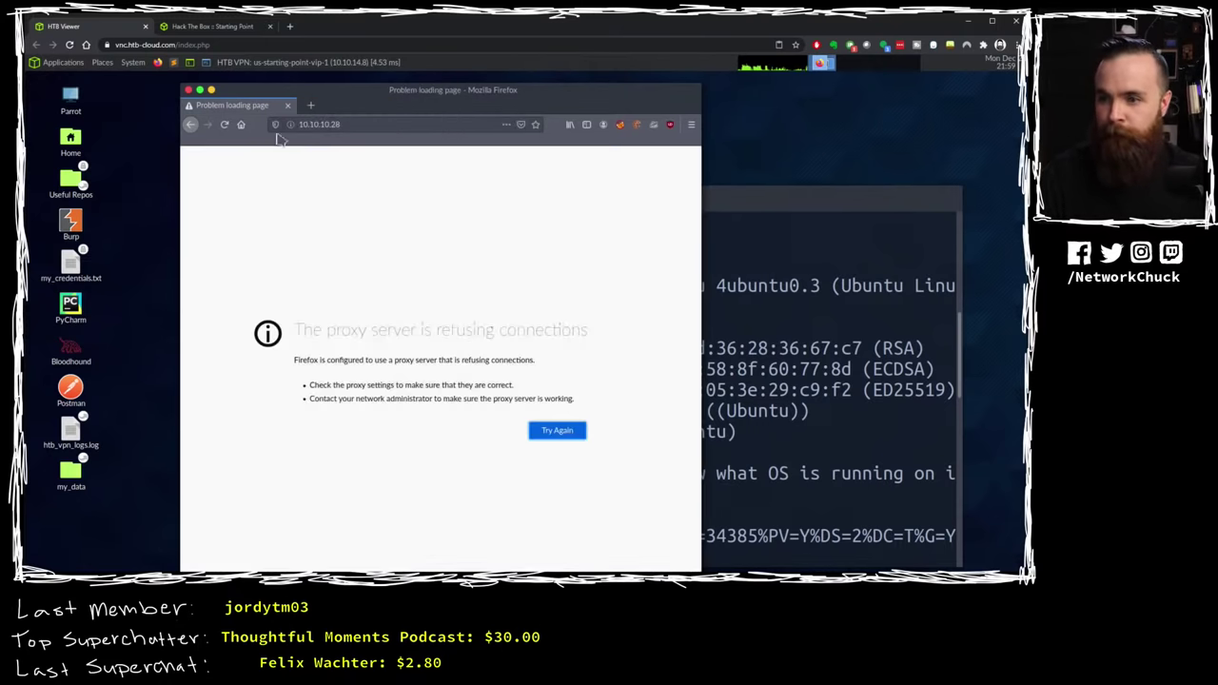
click(377, 125)
key(Return)
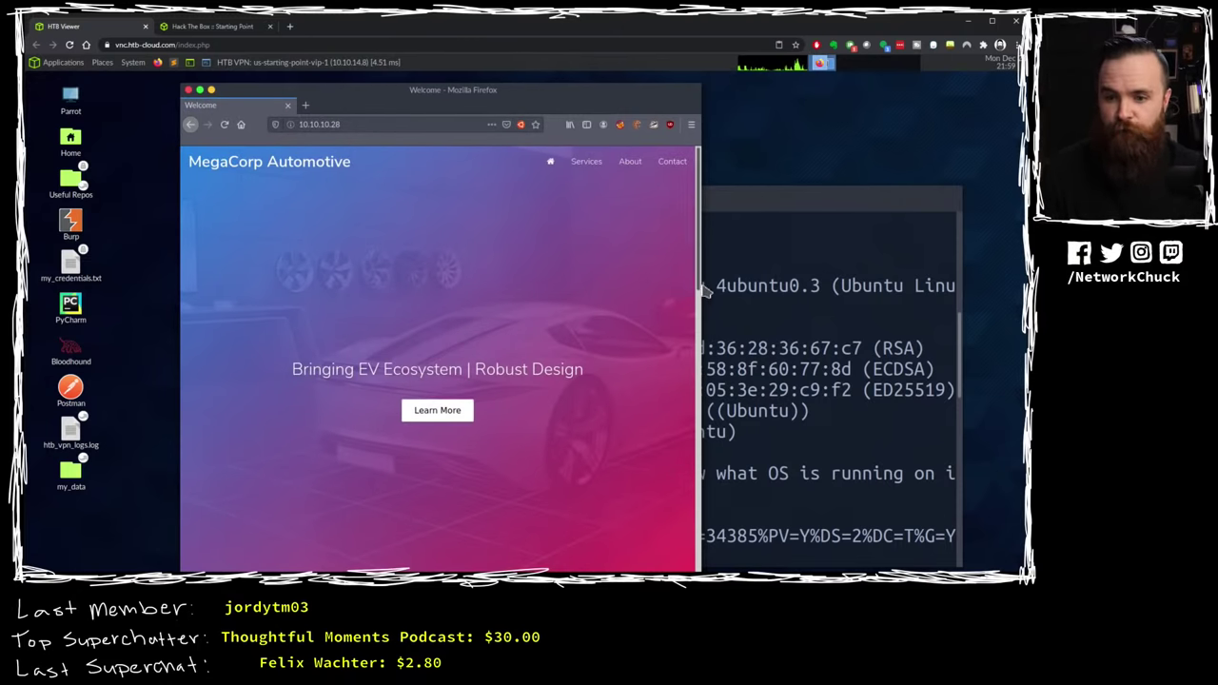
Step: Widen the browser window and scroll down the MegaCorp Automotive page
drag(700, 285, 875, 274)
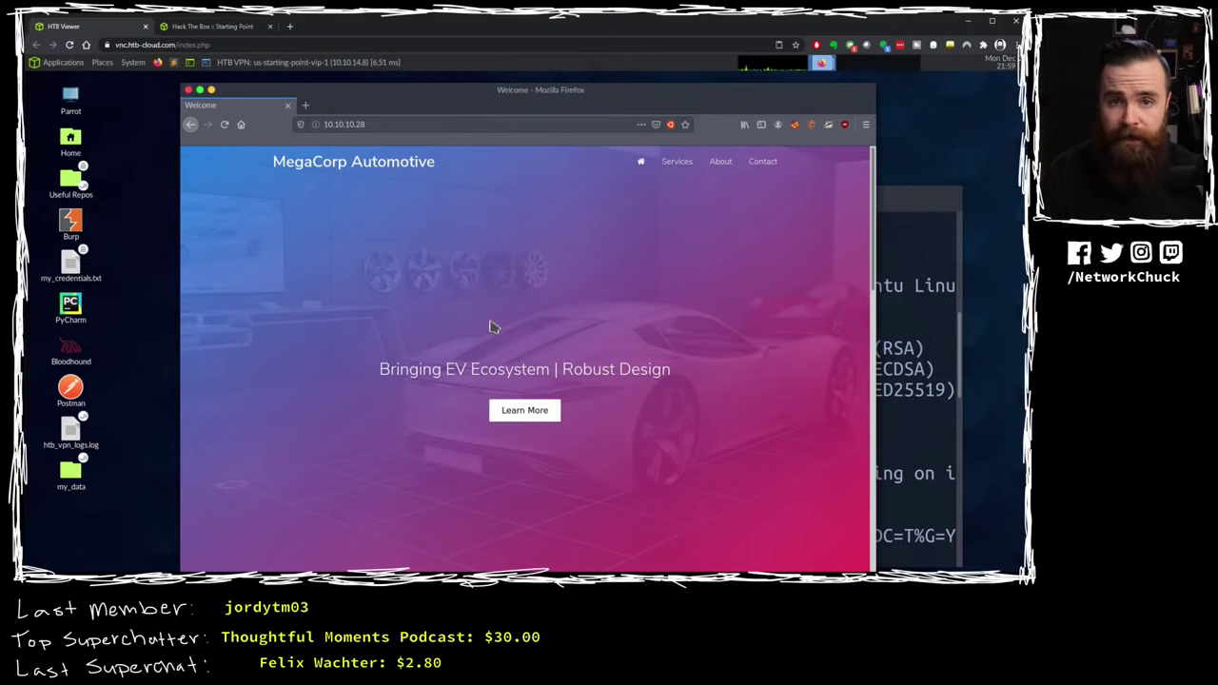
scroll(493, 309, down, 5)
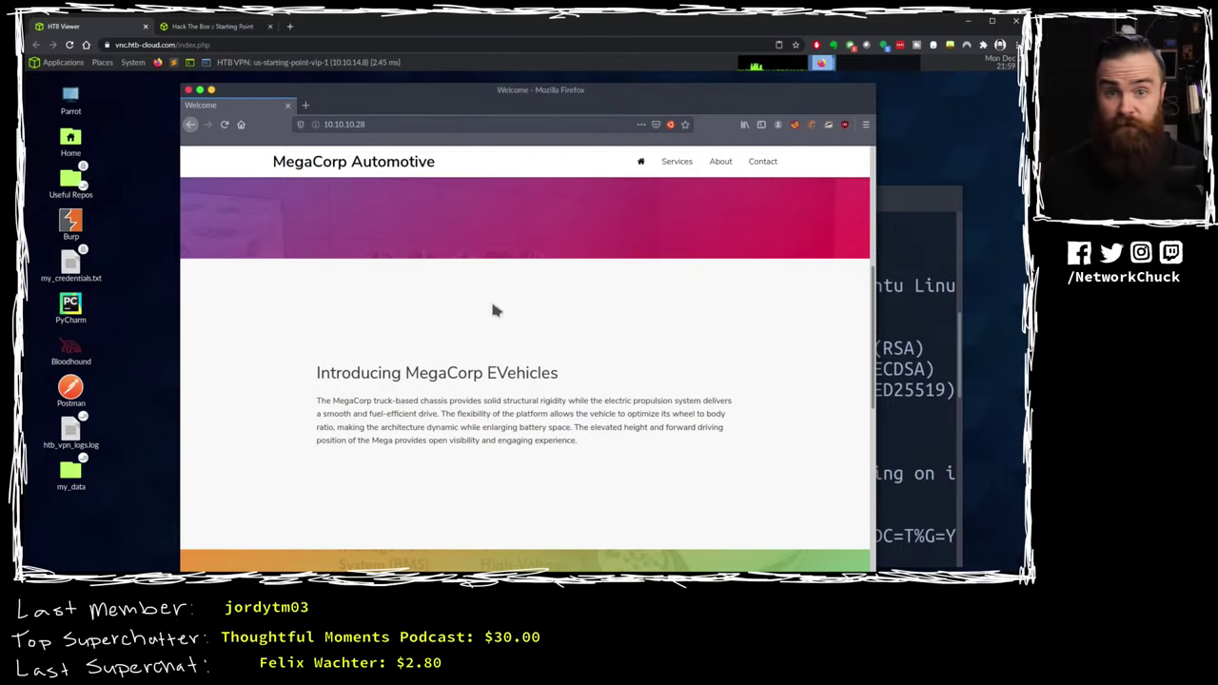
scroll(493, 307, down, 2)
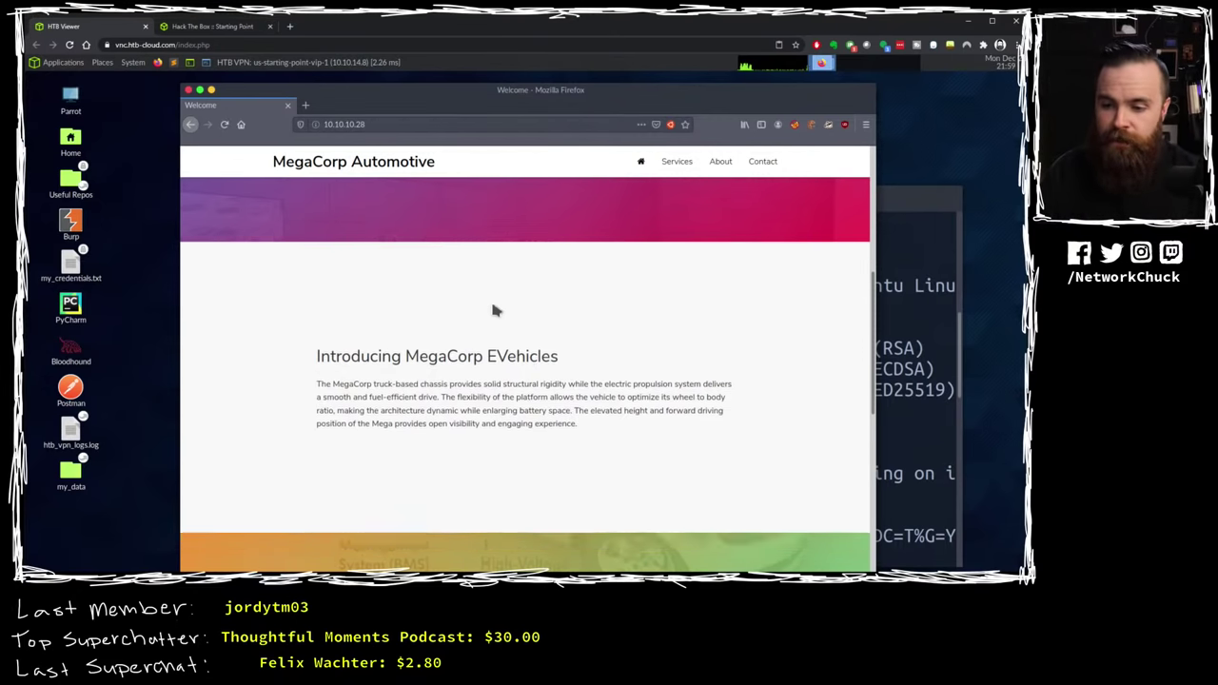
scroll(477, 325, down, 3)
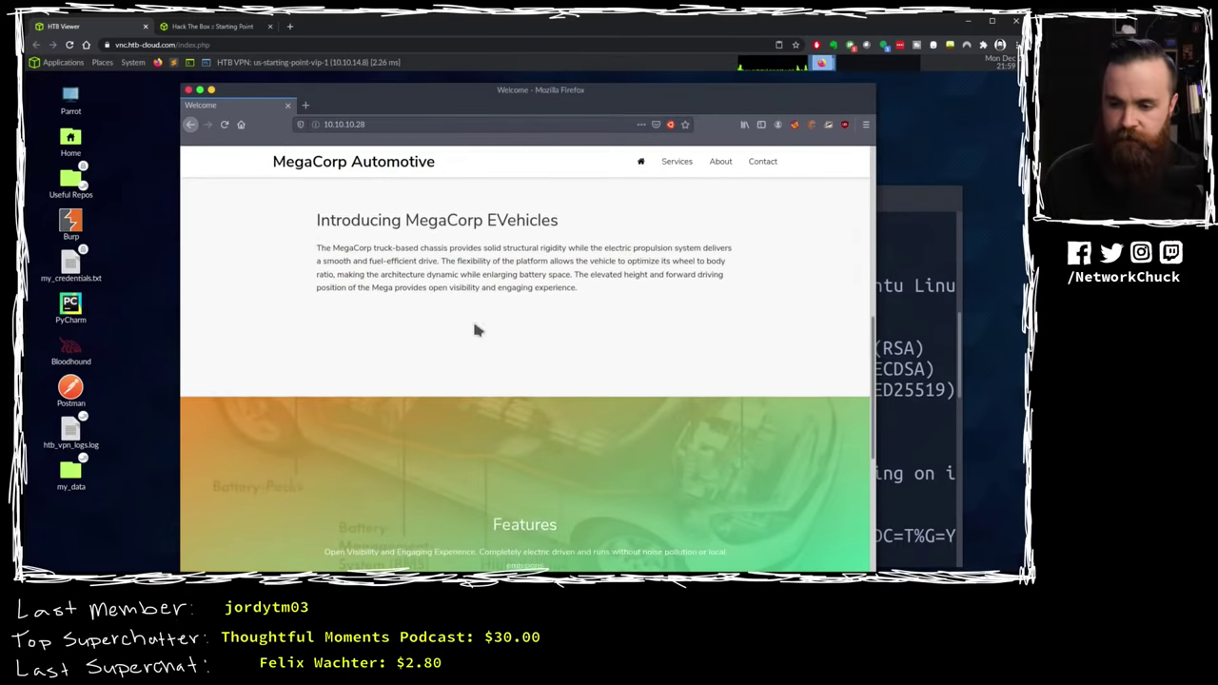
scroll(477, 330, down, 5)
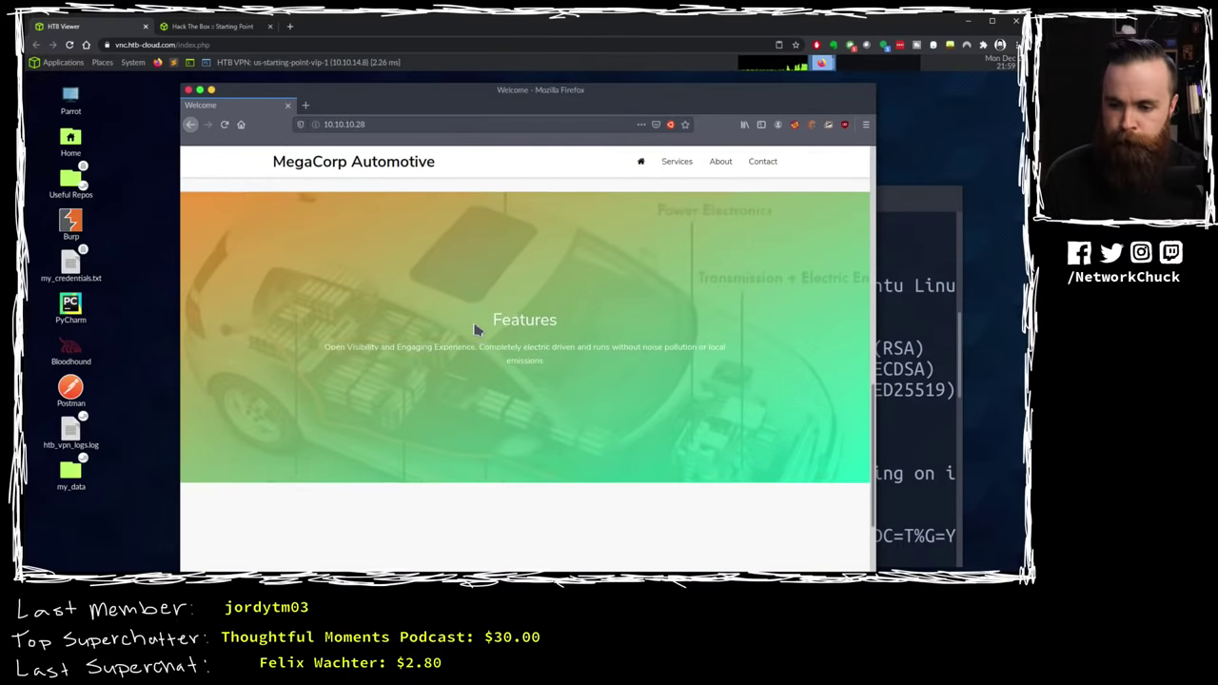
scroll(478, 331, down, 1)
Step: Zoom the page to 200% and bring the Services section into view
key(ctrl+plus)
key(ctrl+plus)
key(ctrl+plus)
key(ctrl+plus)
key(ctrl+plus)
key(ctrl+plus)
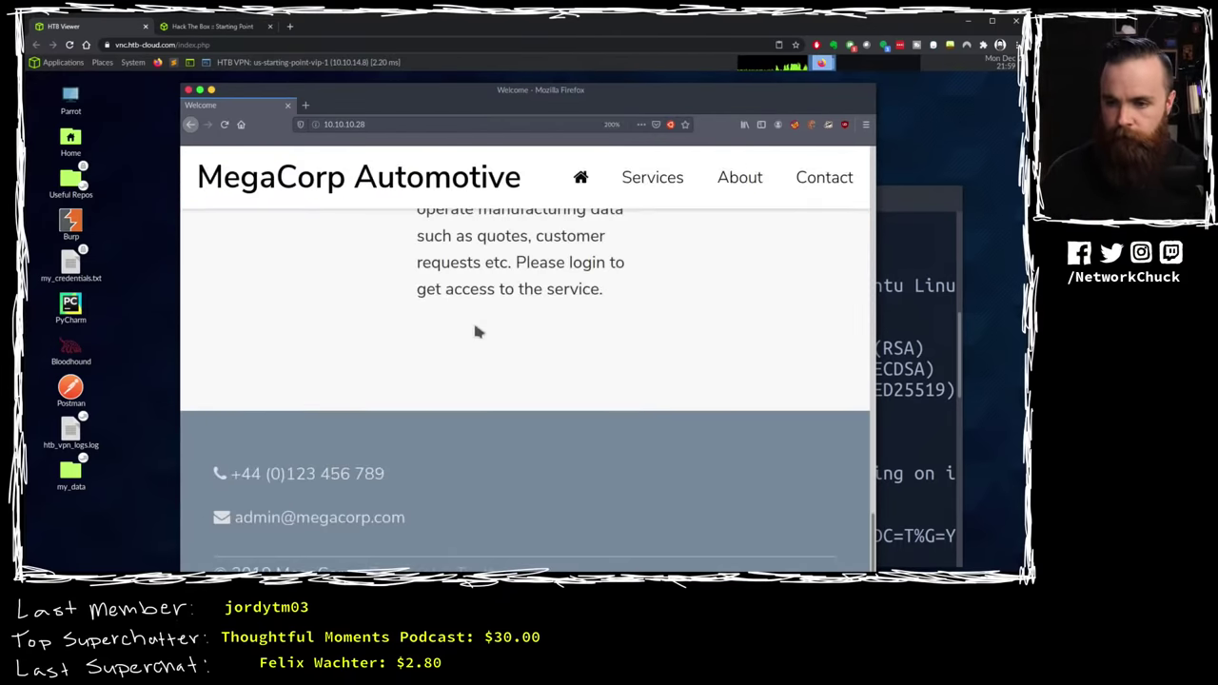
scroll(478, 330, up, 5)
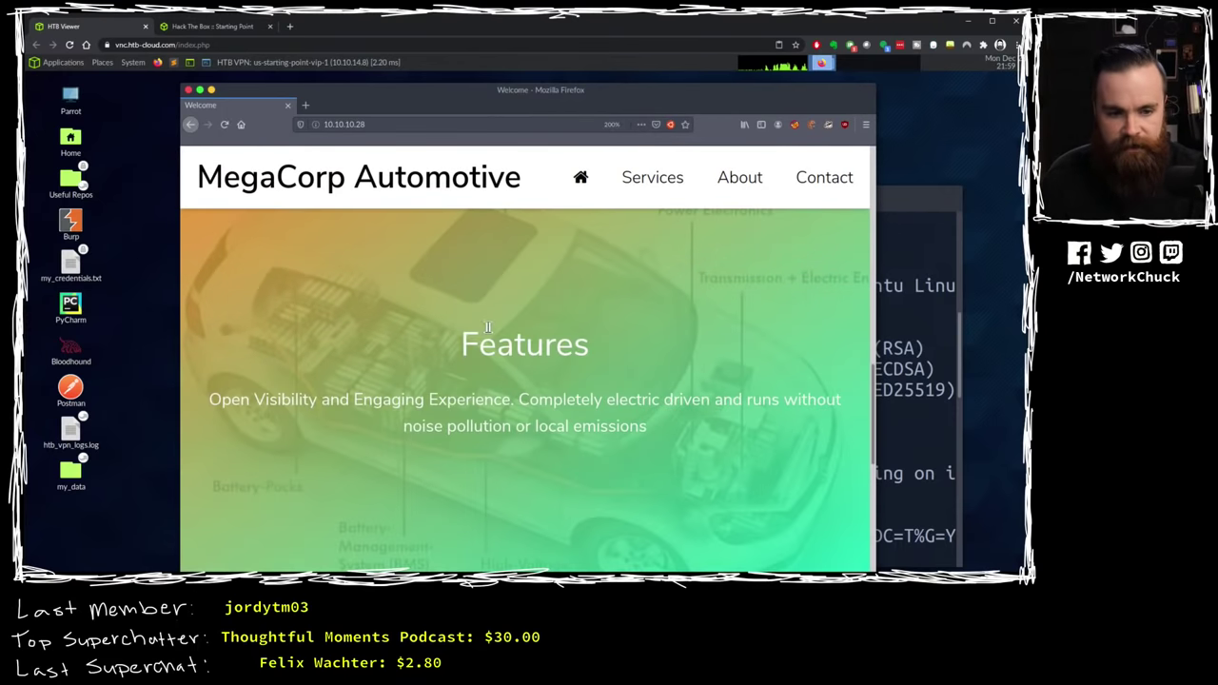
scroll(486, 331, down, 4)
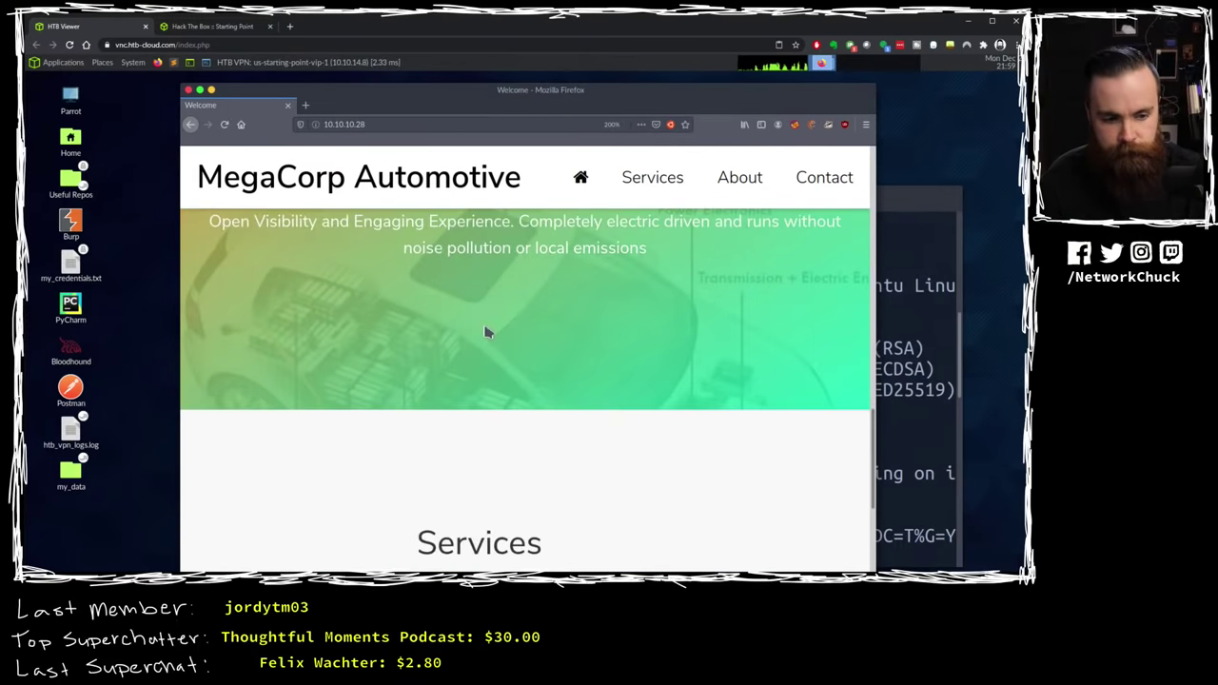
scroll(485, 331, down, 1)
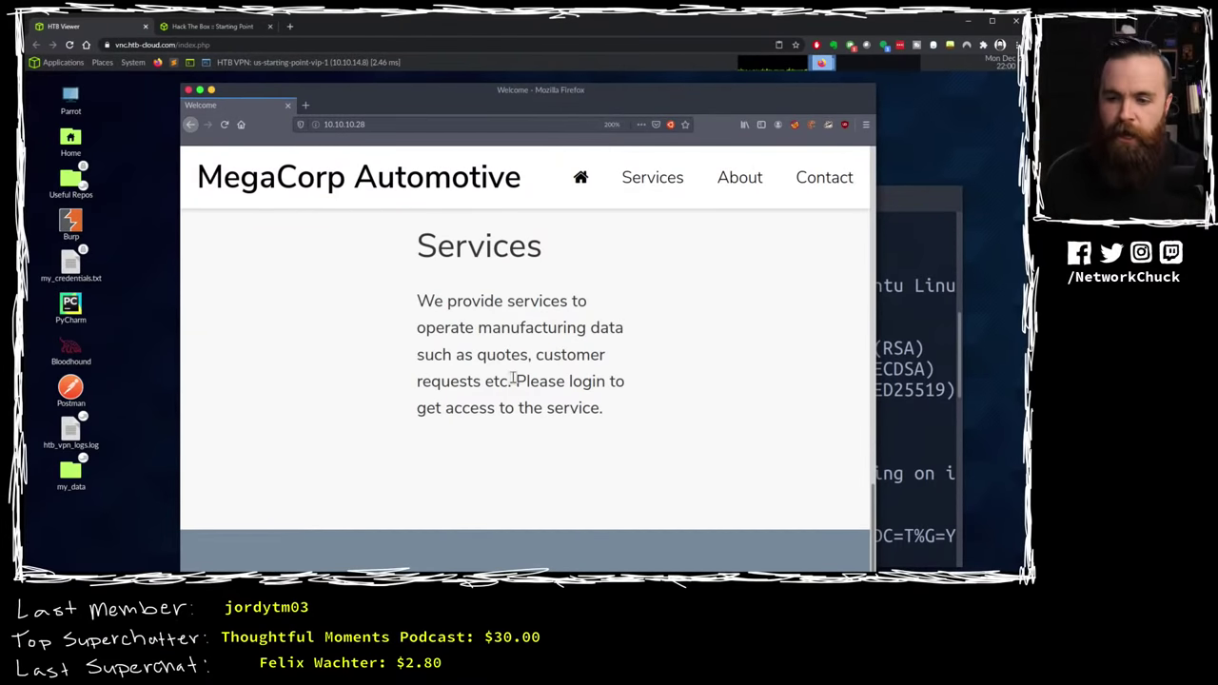
Step: Highlight the login sentence, then return to the top of the MegaCorp page
drag(522, 381, 627, 413)
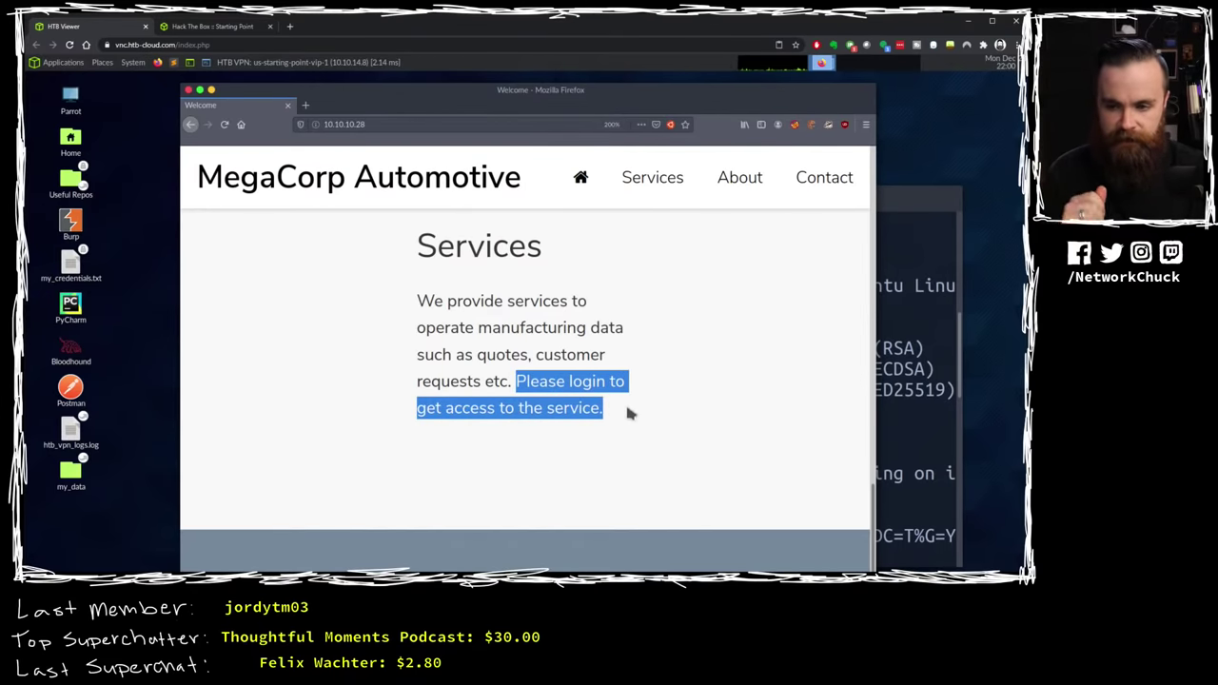
scroll(550, 233, up, 3)
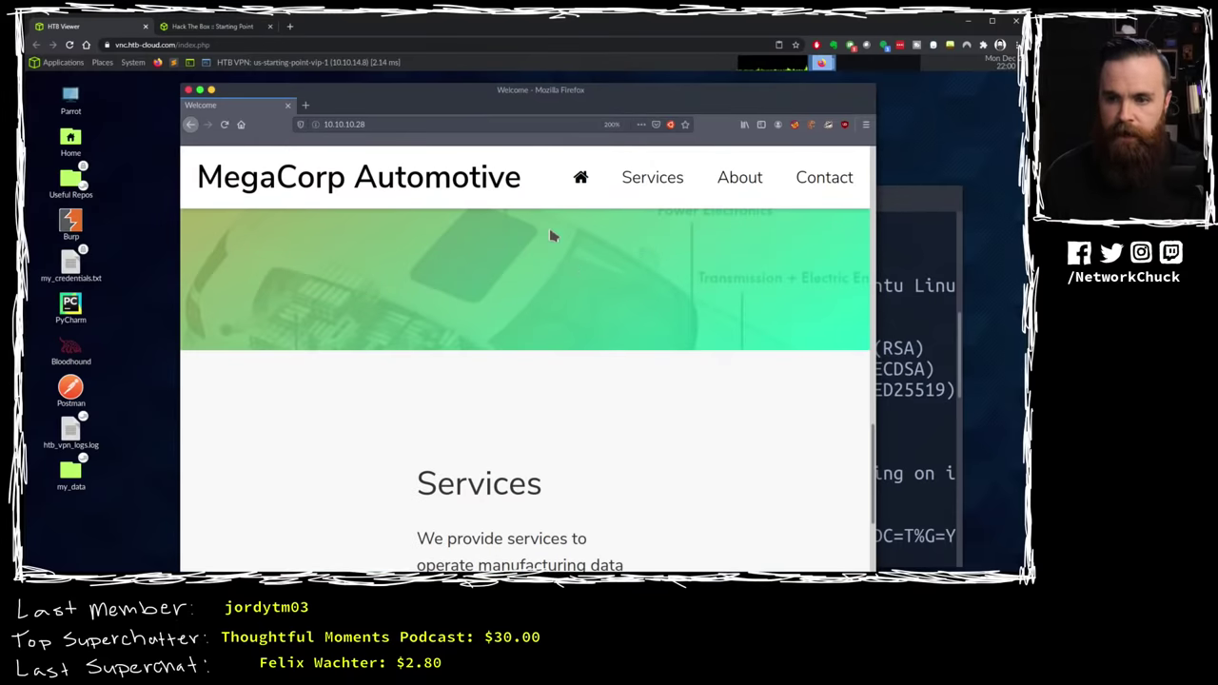
scroll(575, 267, up, 3)
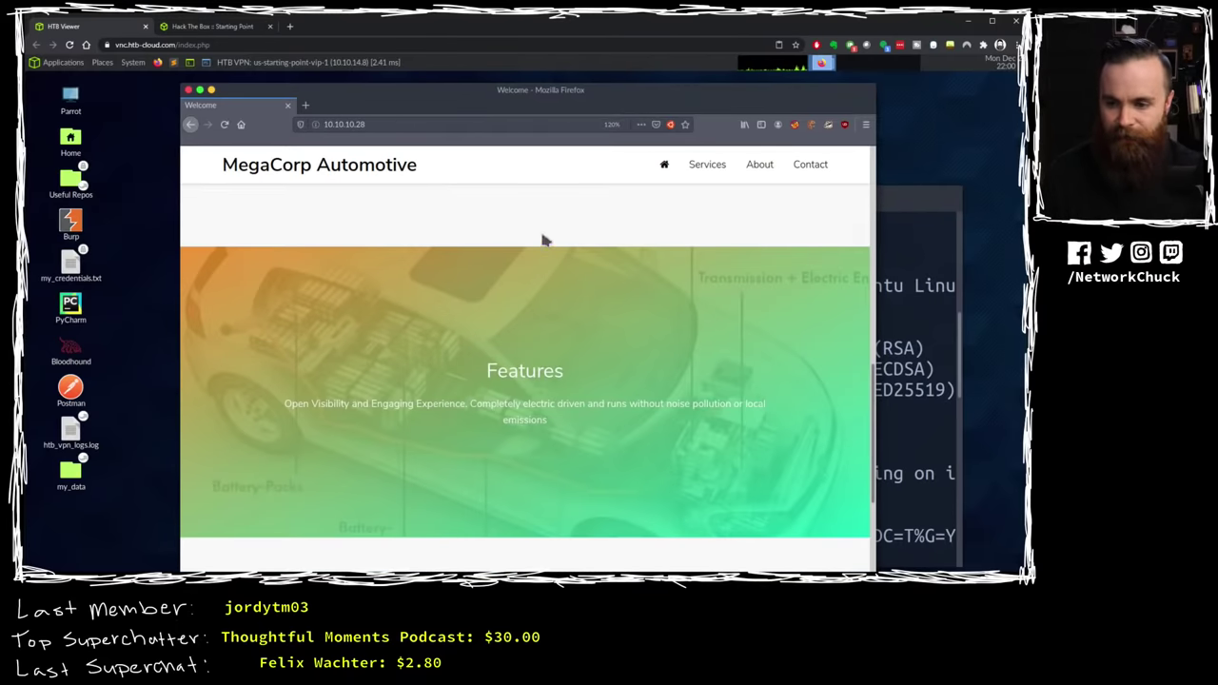
scroll(638, 257, up, 2)
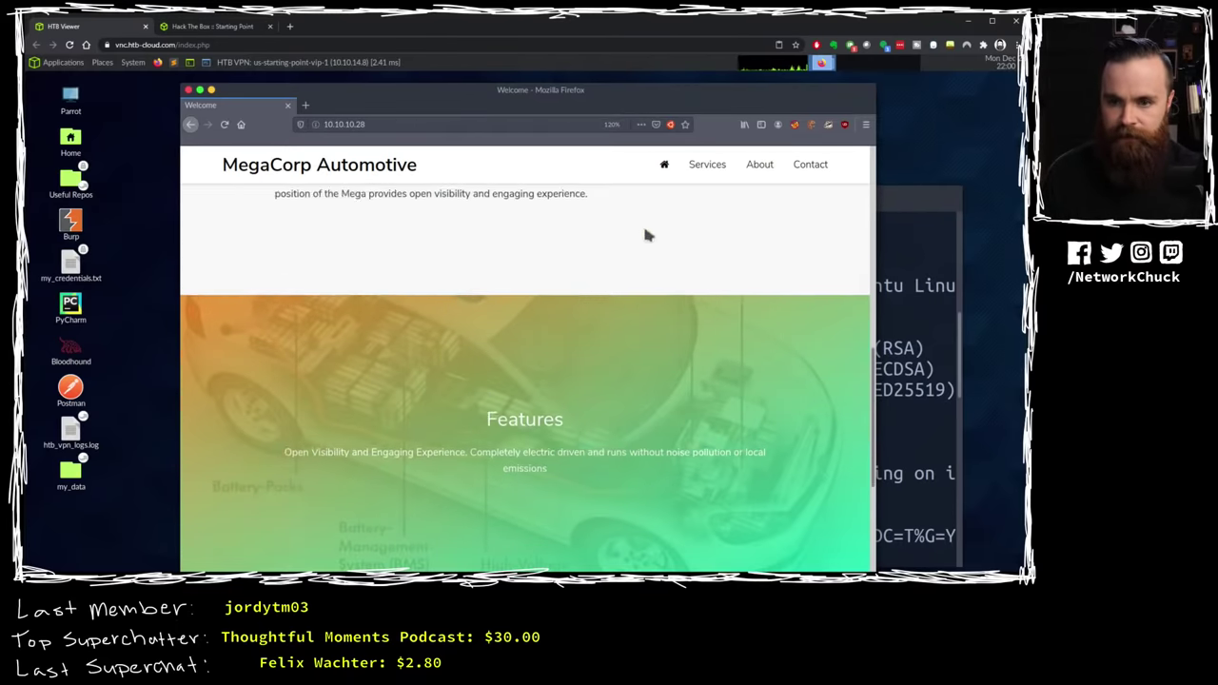
click(656, 174)
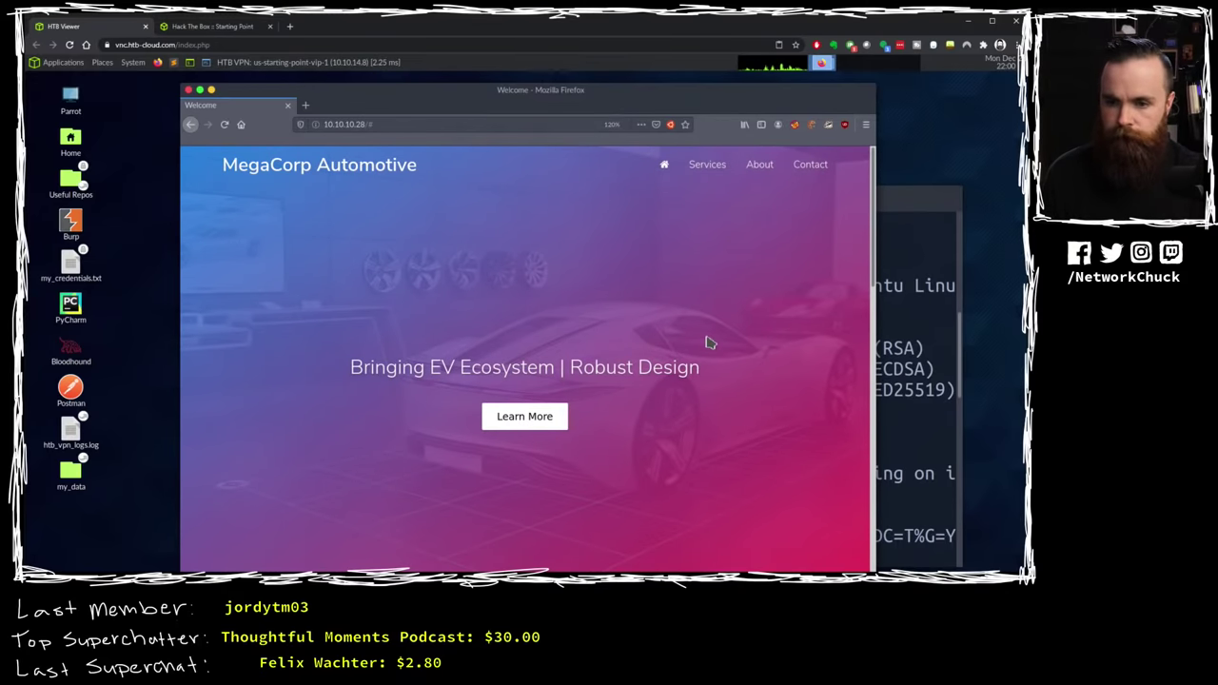
Step: Launch Burp Suite Community Edition from its desktop icon
scroll(707, 342, down, 4)
scroll(708, 341, up, 3)
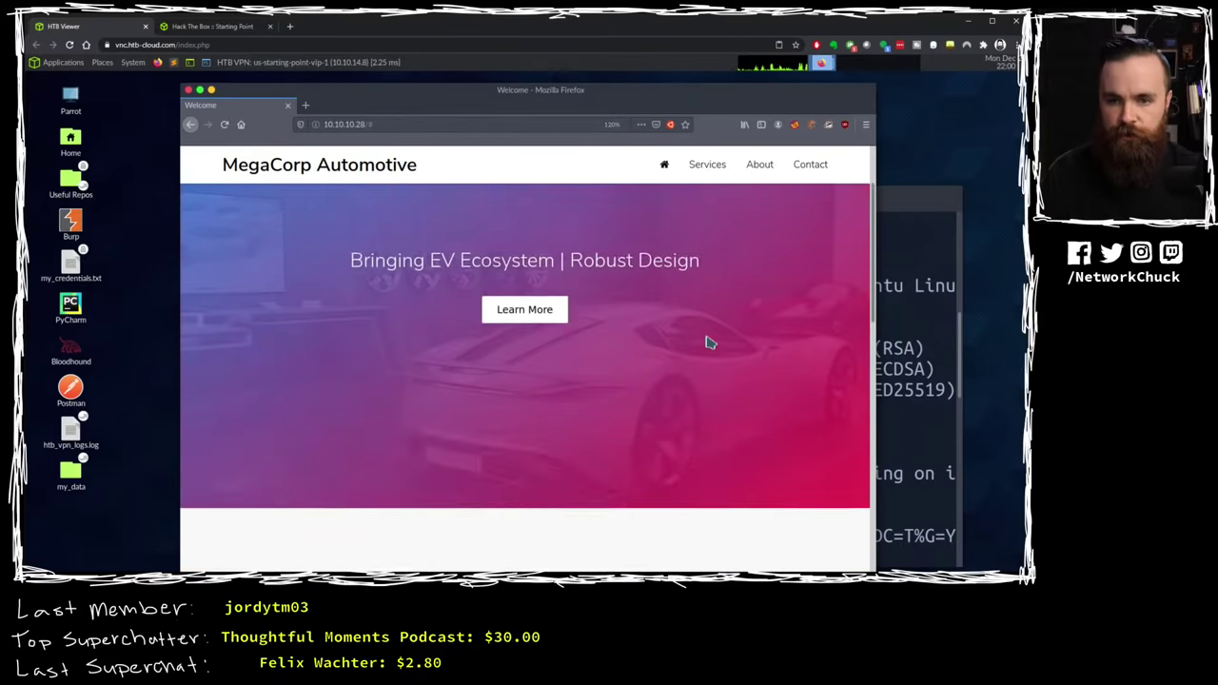
scroll(706, 339, up, 2)
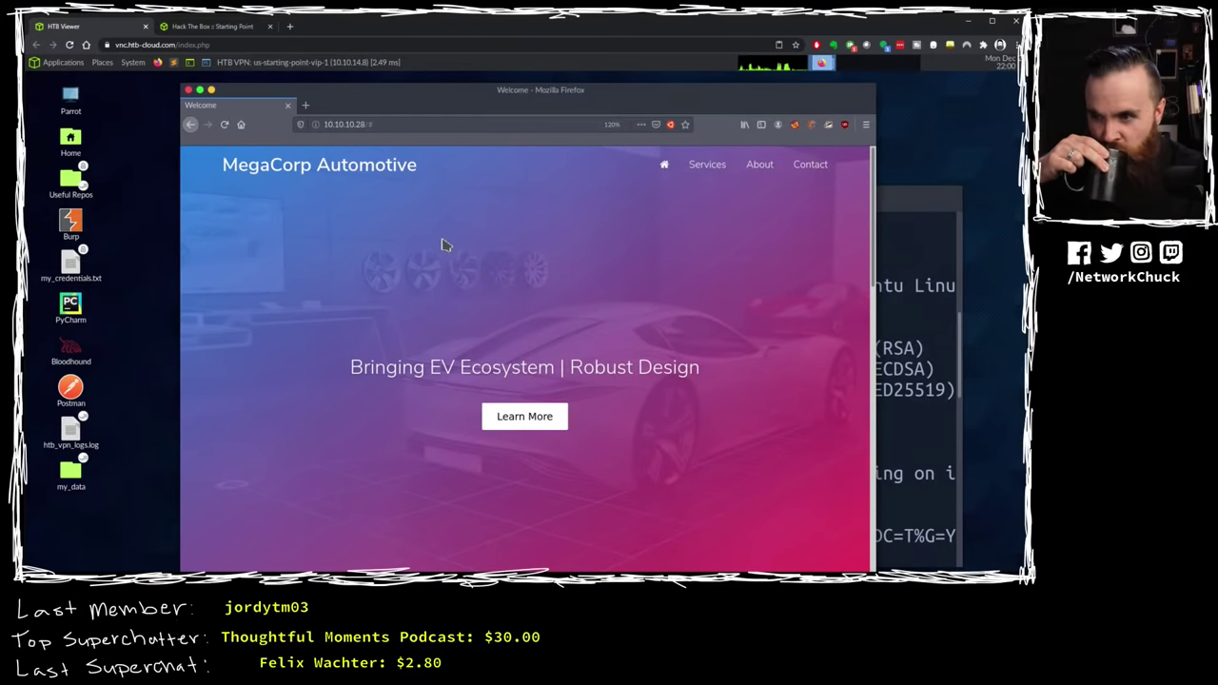
click(76, 222)
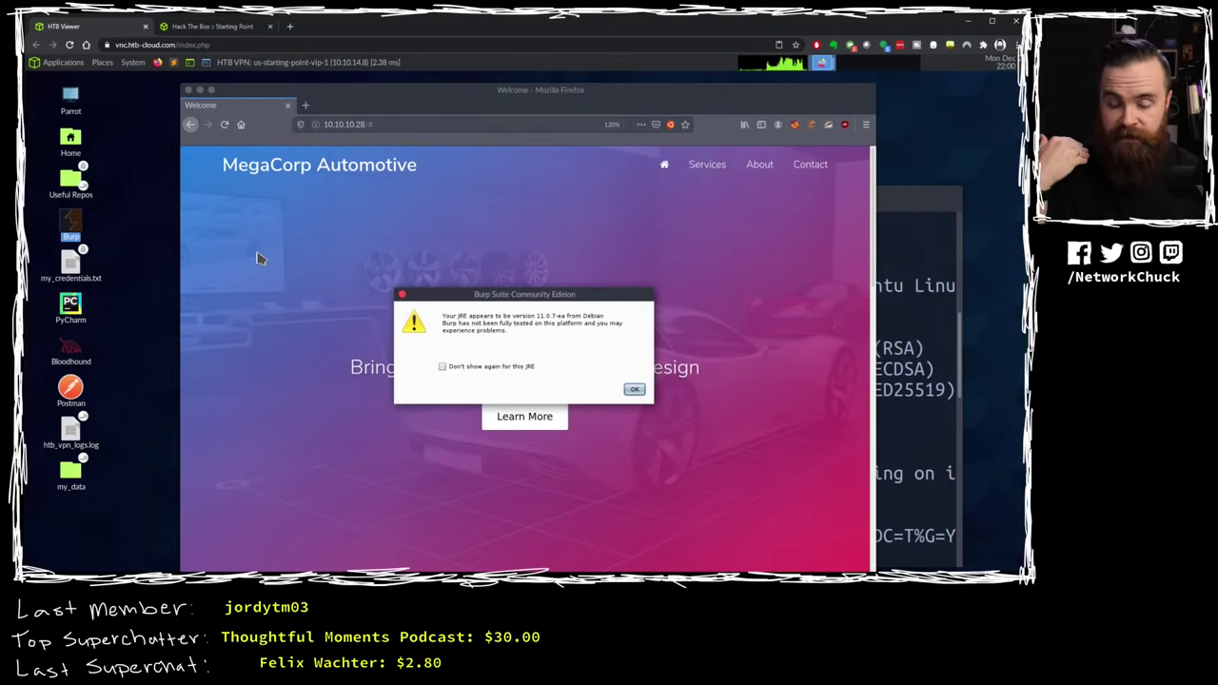
Step: Dismiss the Java and update notices, start a temporary Burp project, and return to Firefox
click(634, 391)
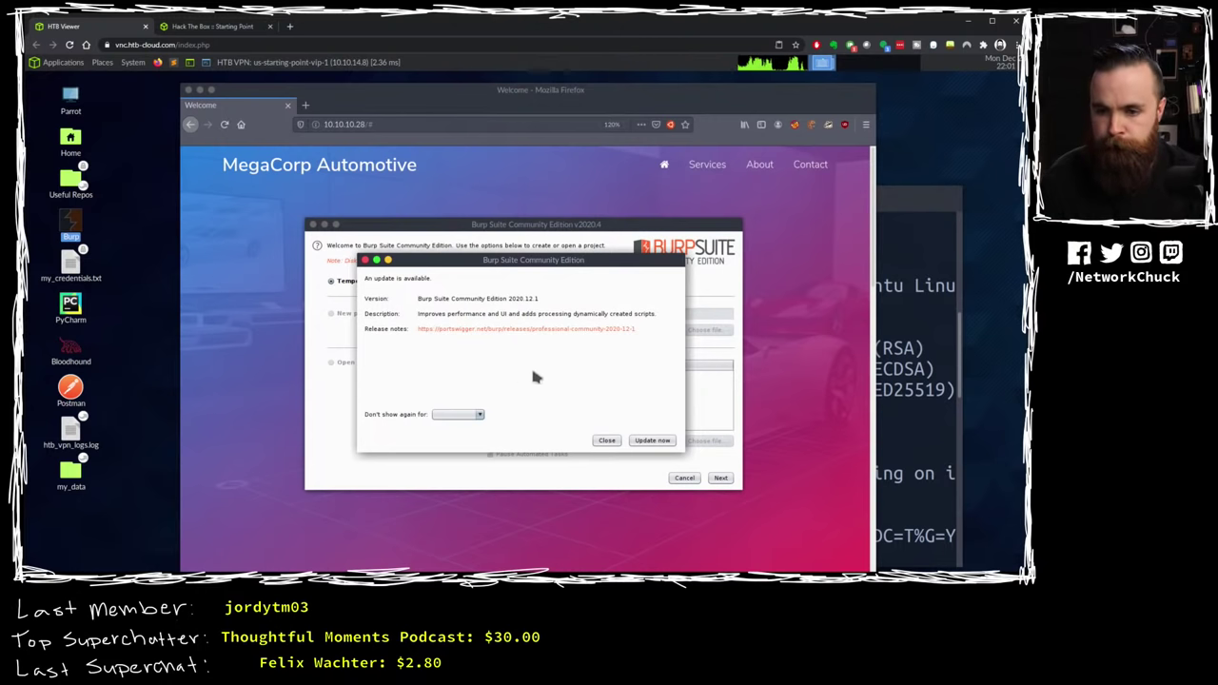
click(606, 439)
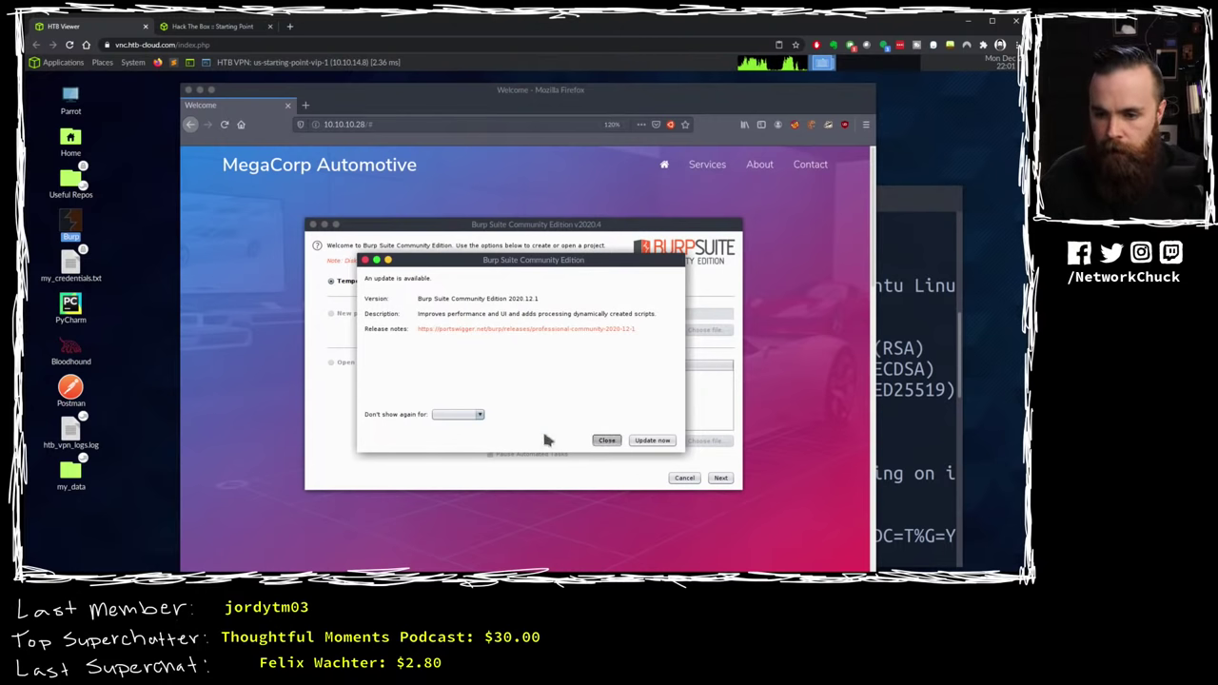
click(721, 478)
click(722, 480)
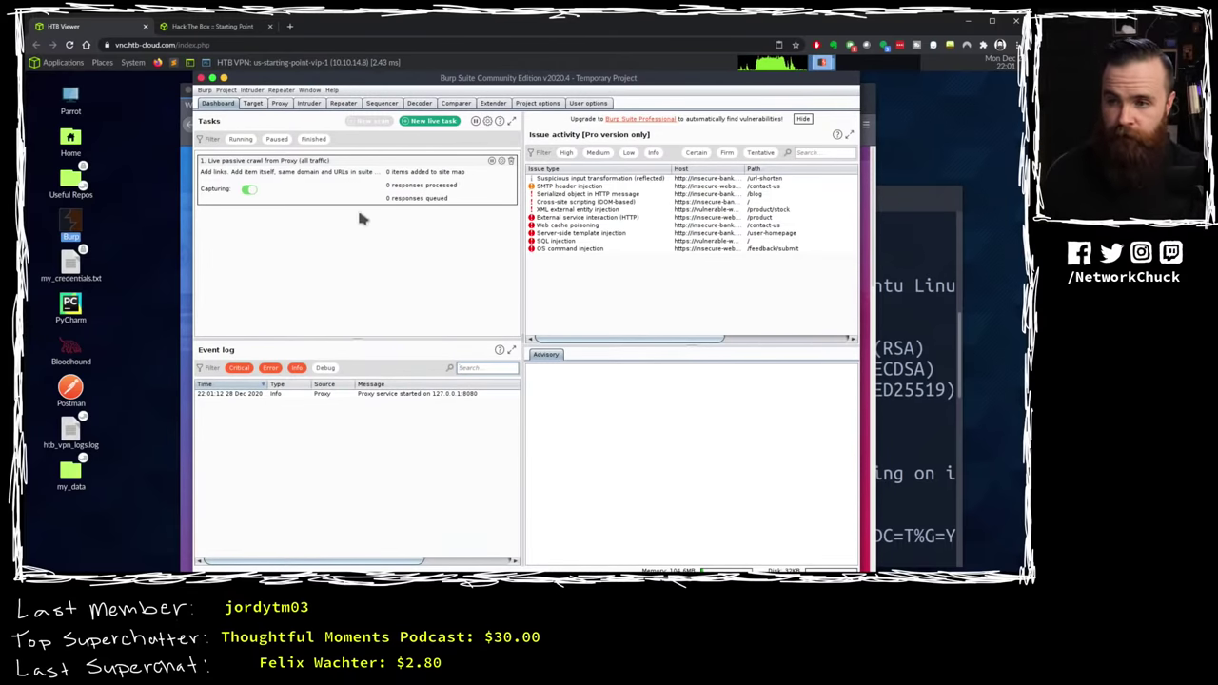
click(188, 190)
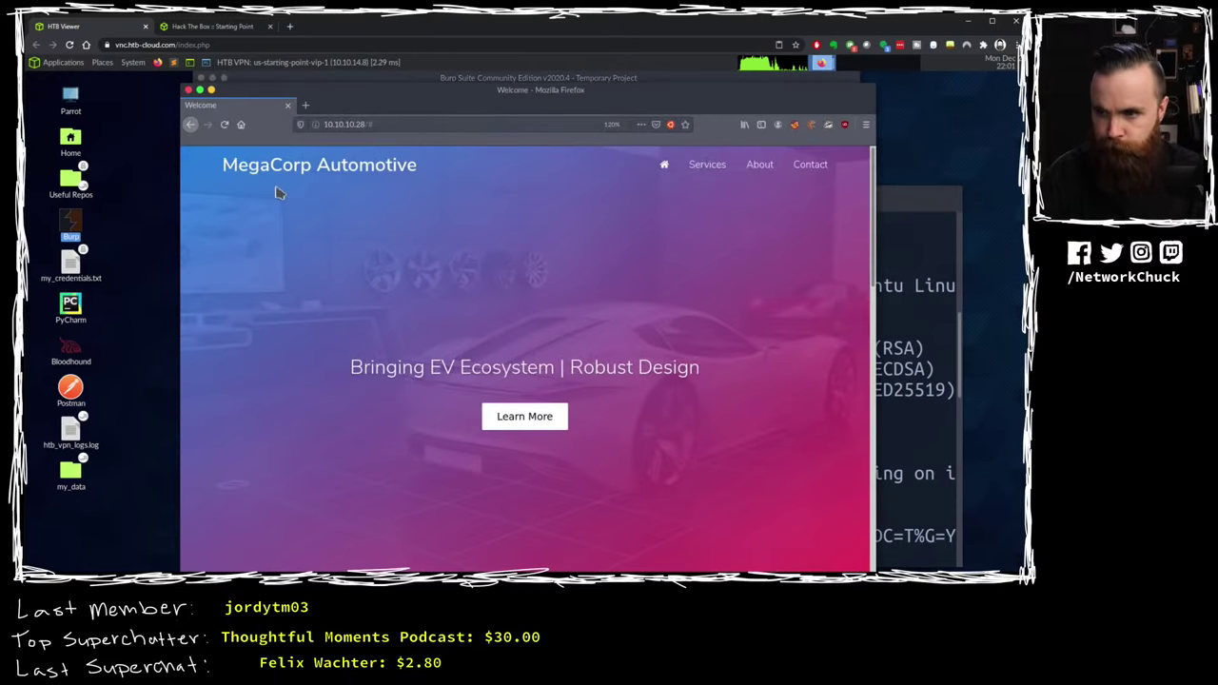
click(866, 124)
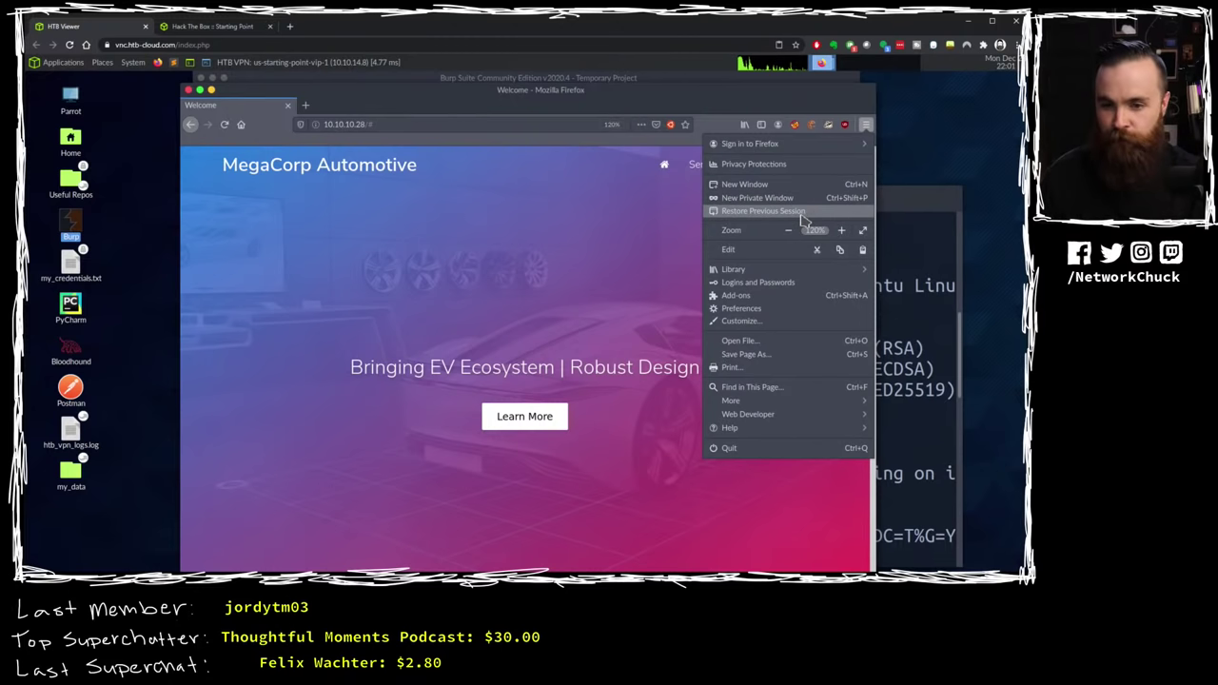
Step: Set Firefox to a manual proxy at 127.0.0.1:8080 and reload the MegaCorp page
click(734, 308)
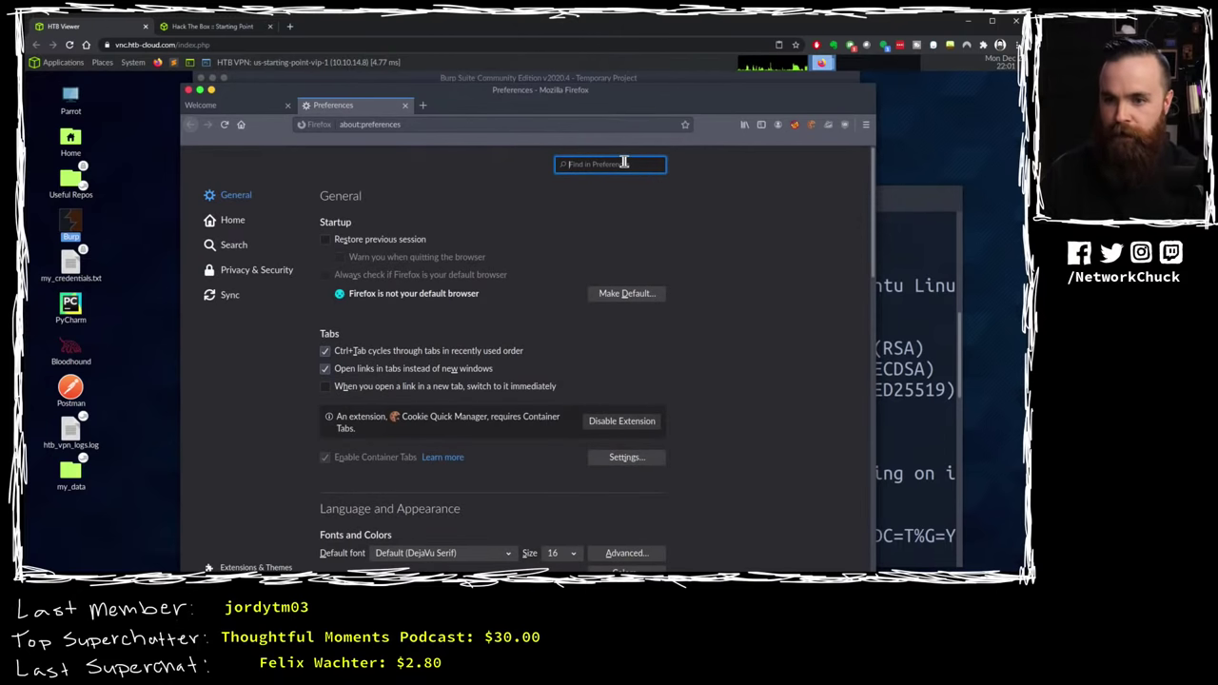
text(proxy)
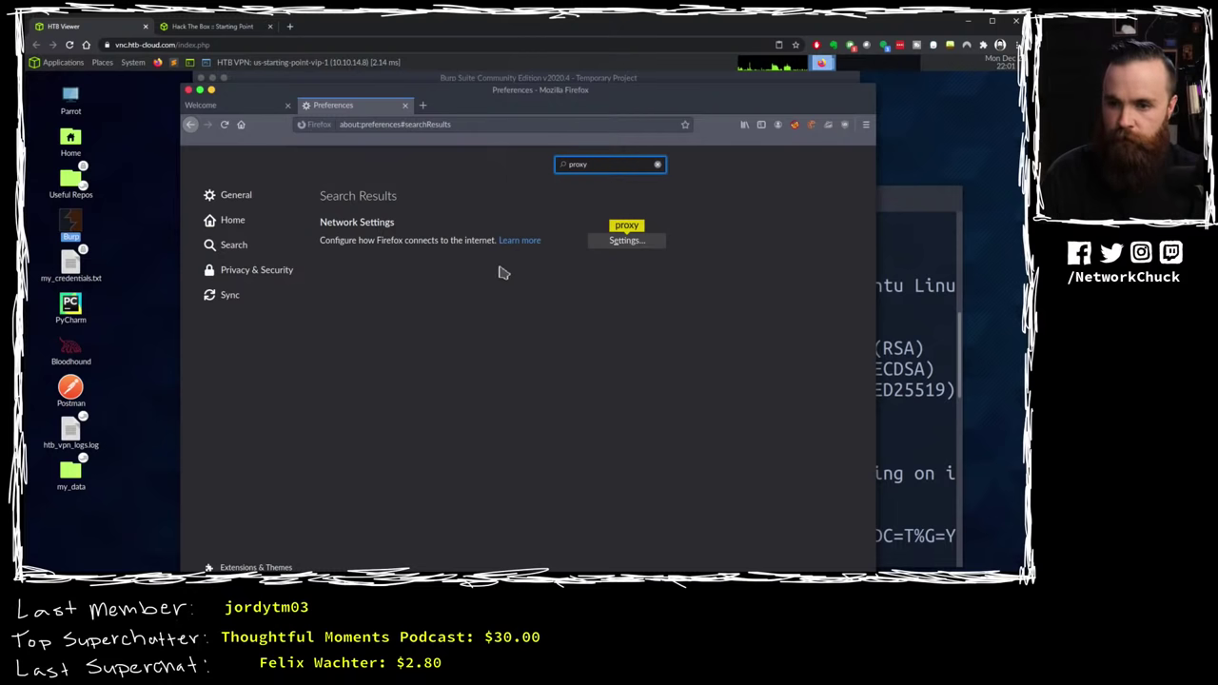
click(623, 243)
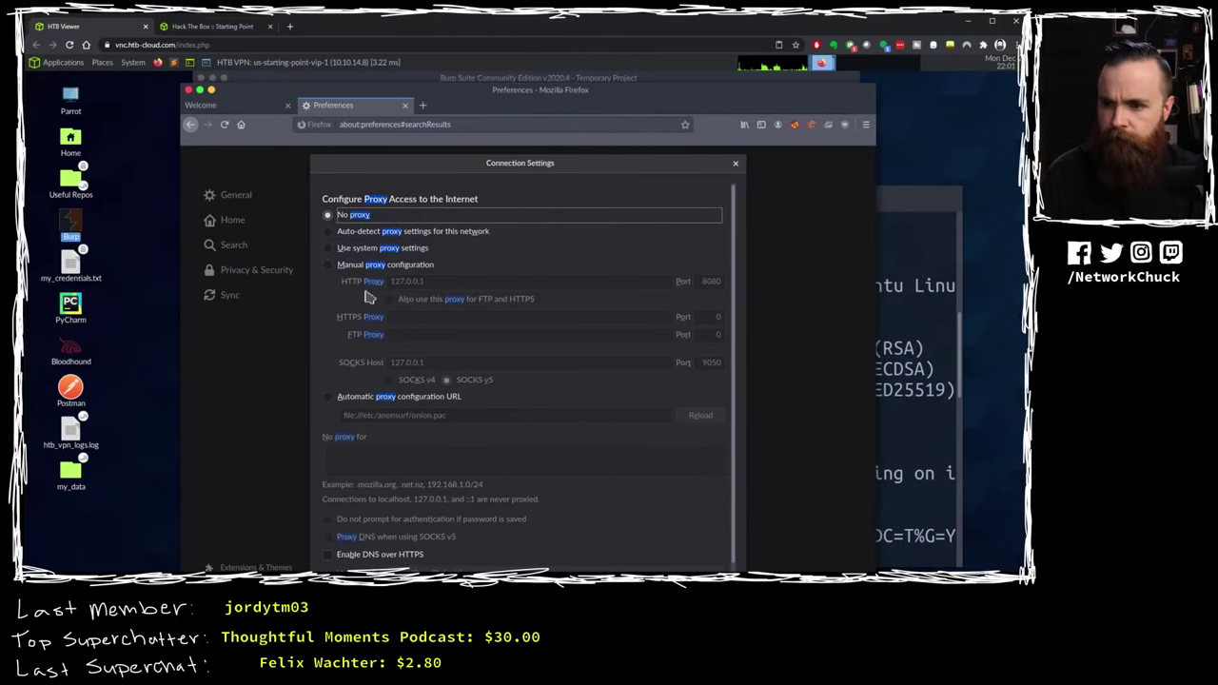
click(328, 266)
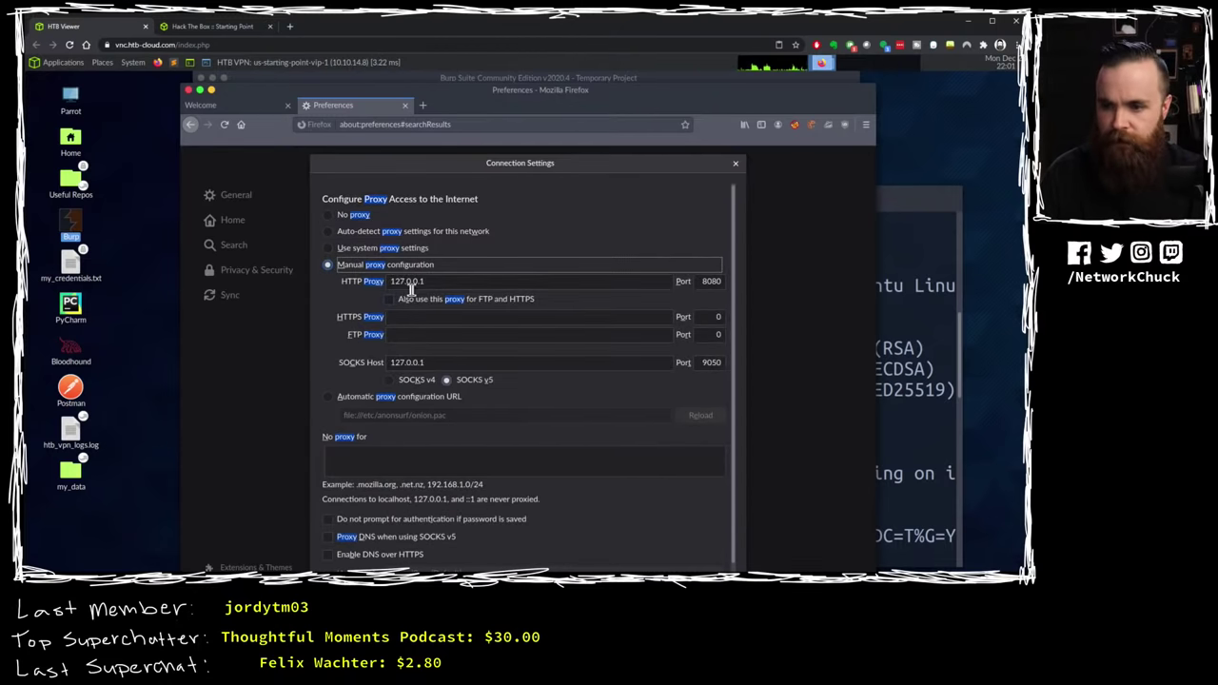
drag(443, 283, 382, 292)
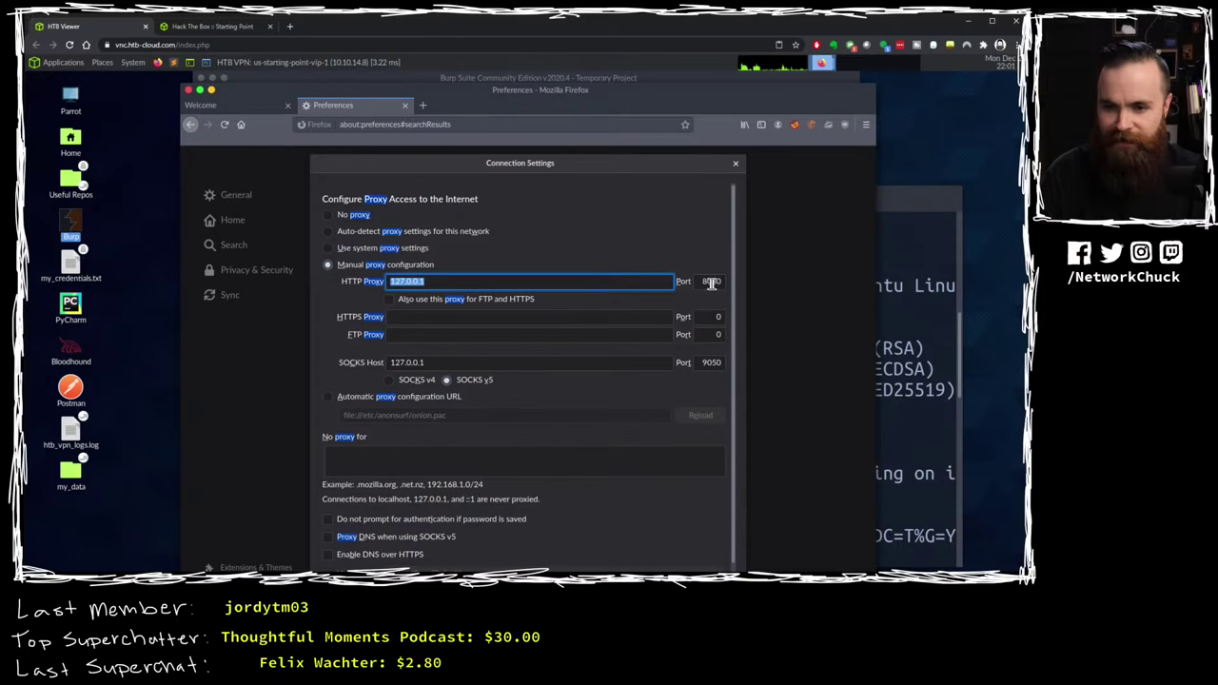
key(Escape)
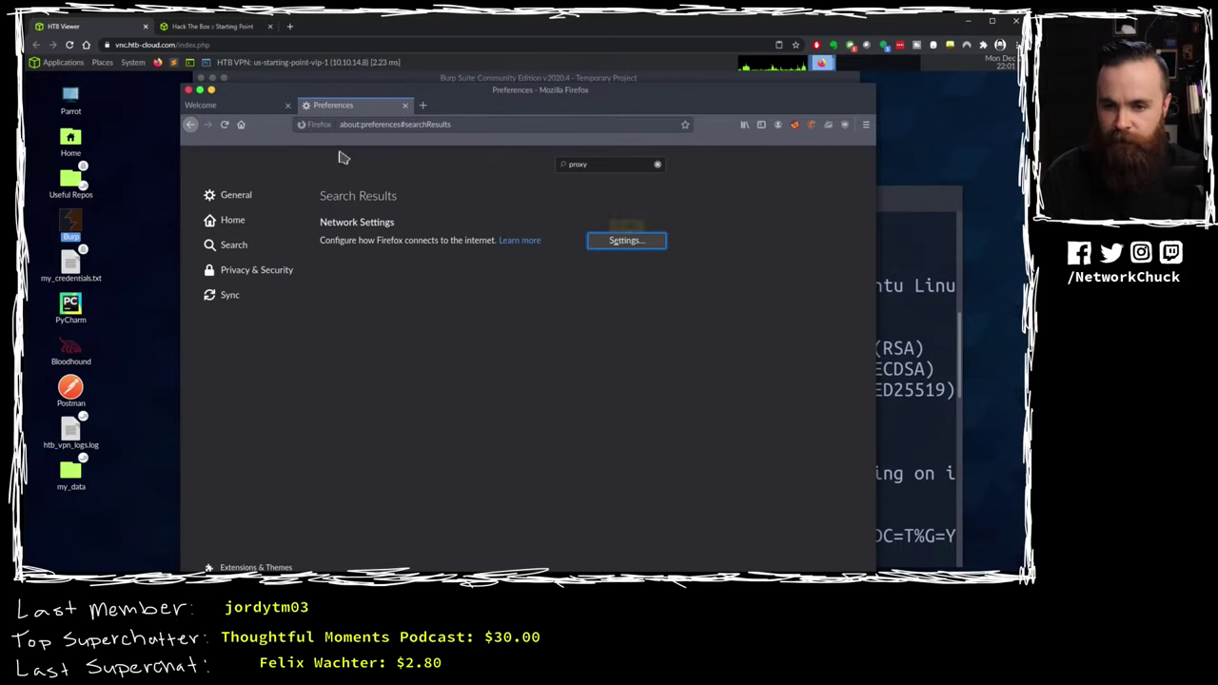
click(406, 105)
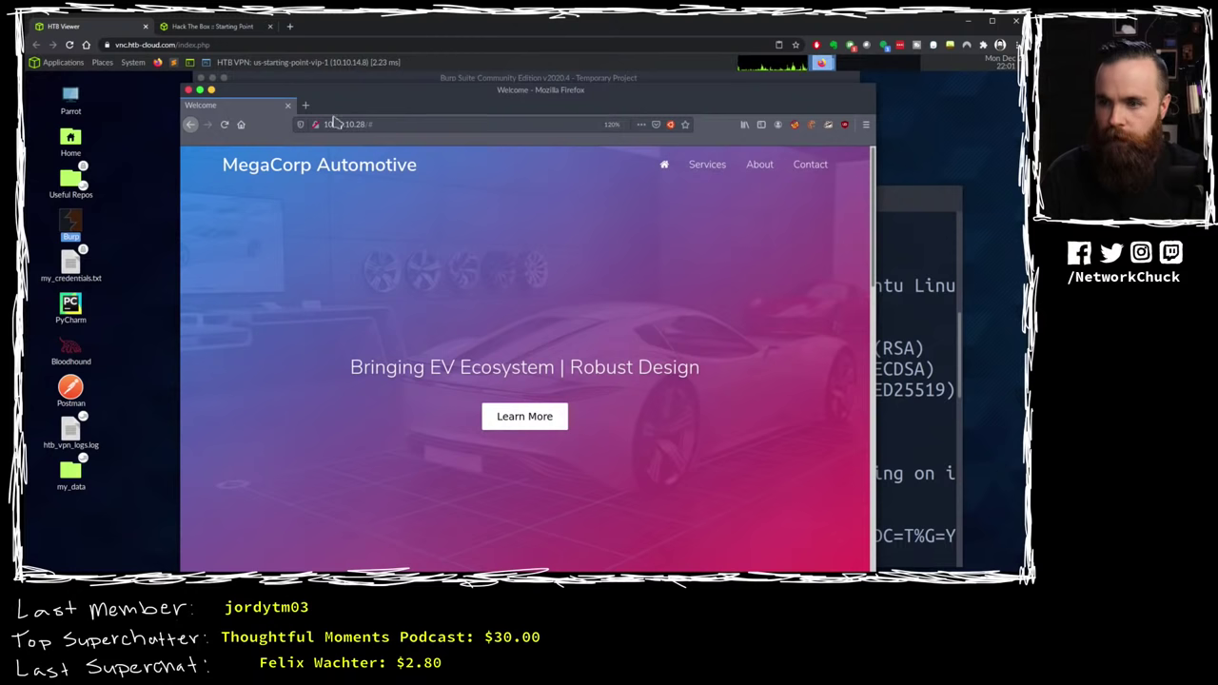
click(226, 124)
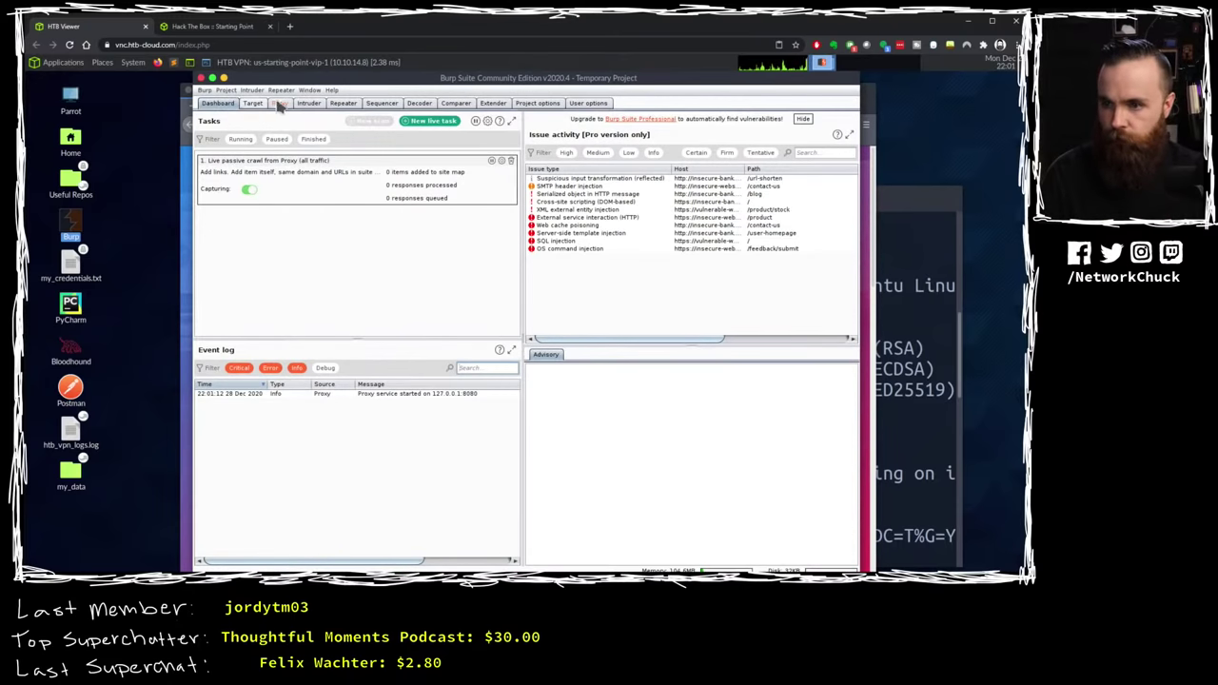
Step: In Burp's Proxy tab, forward the intercepted GET / to reach the font request
click(279, 104)
click(236, 149)
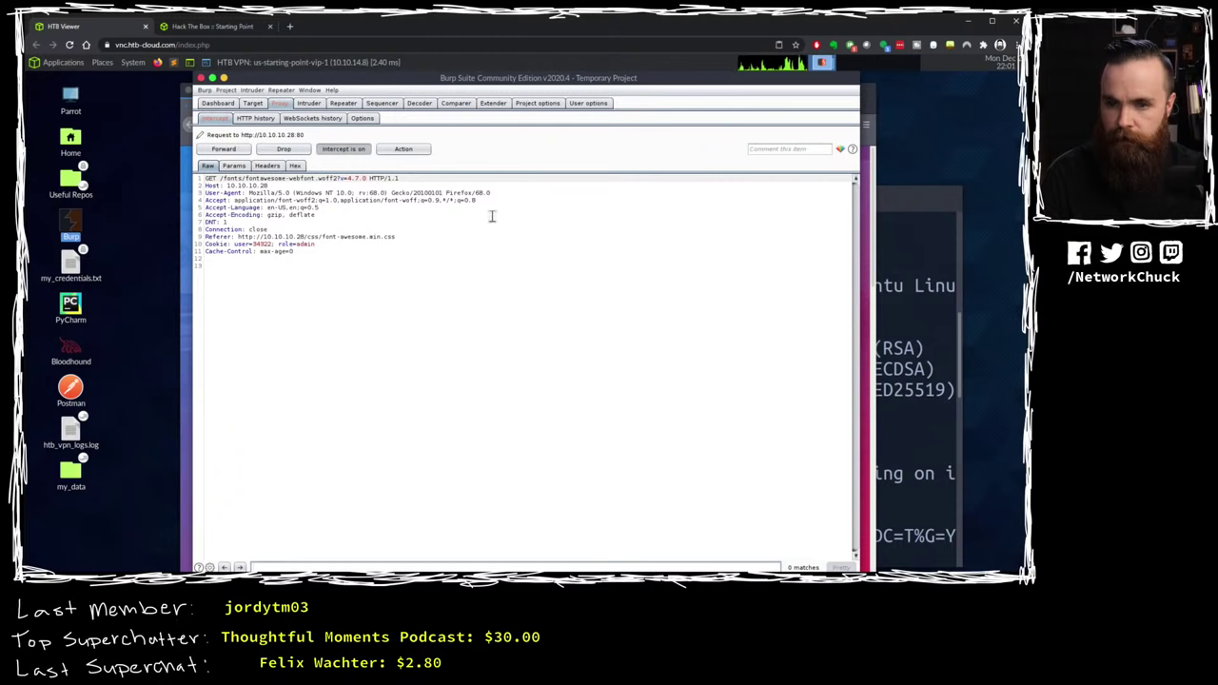
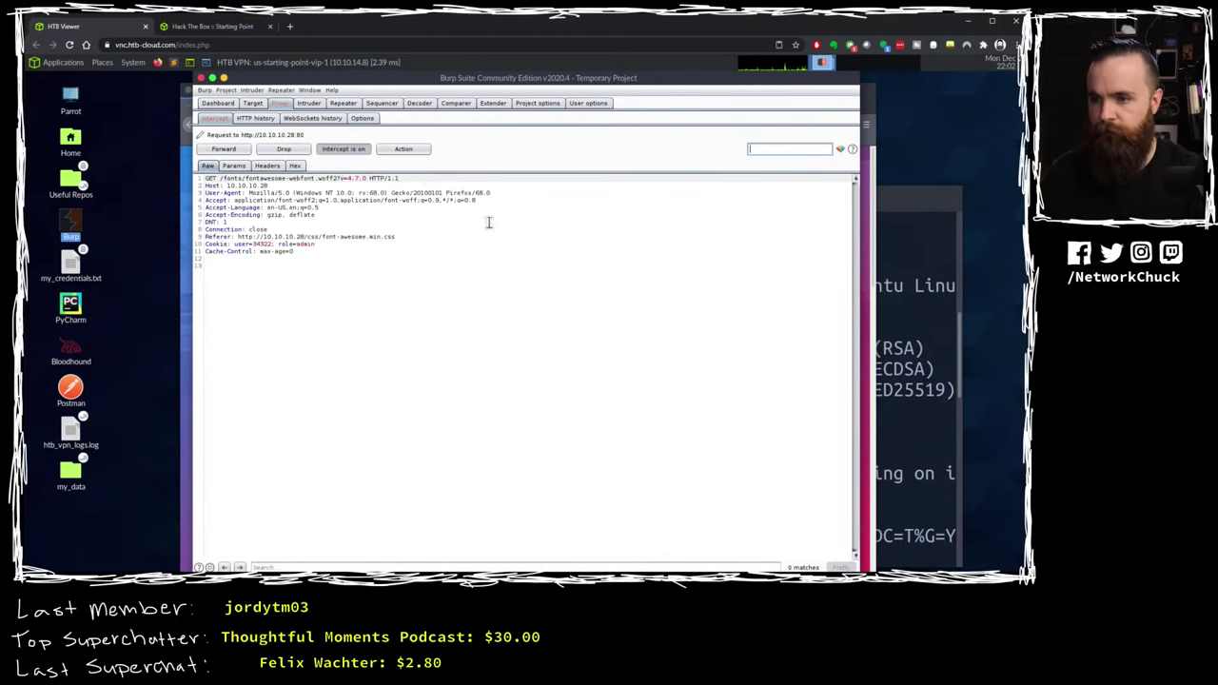
Step: Open the Target site map and look through the Window menu's arrangement options
click(252, 102)
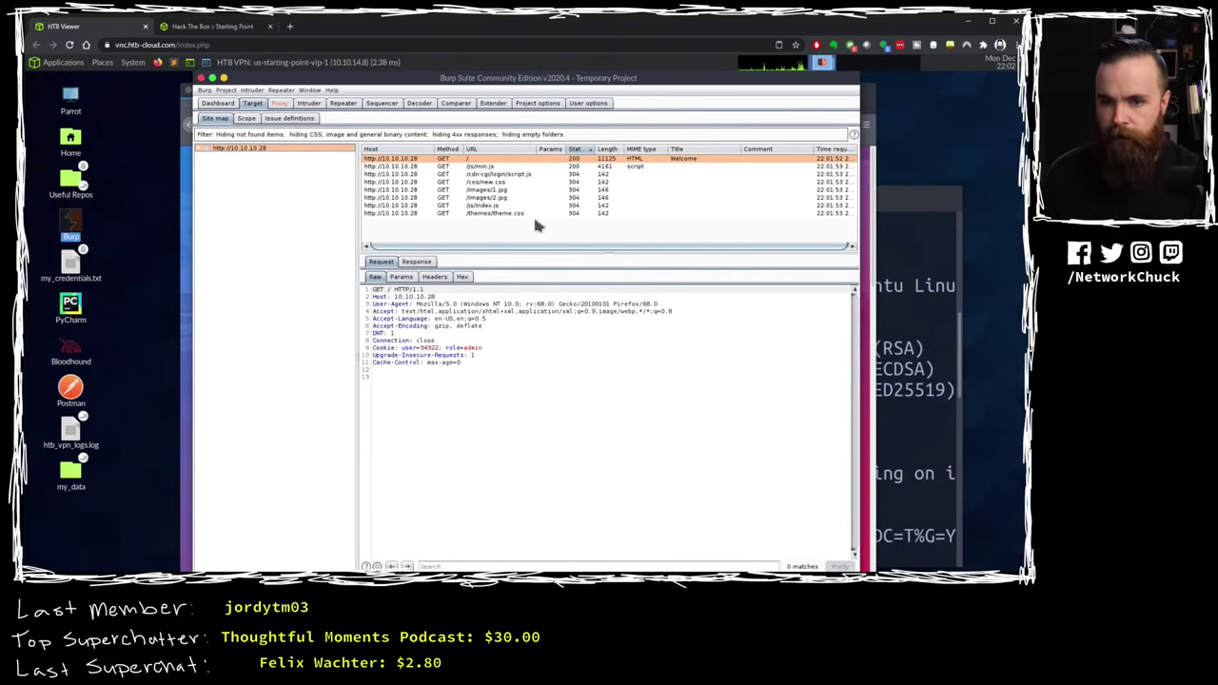
click(312, 91)
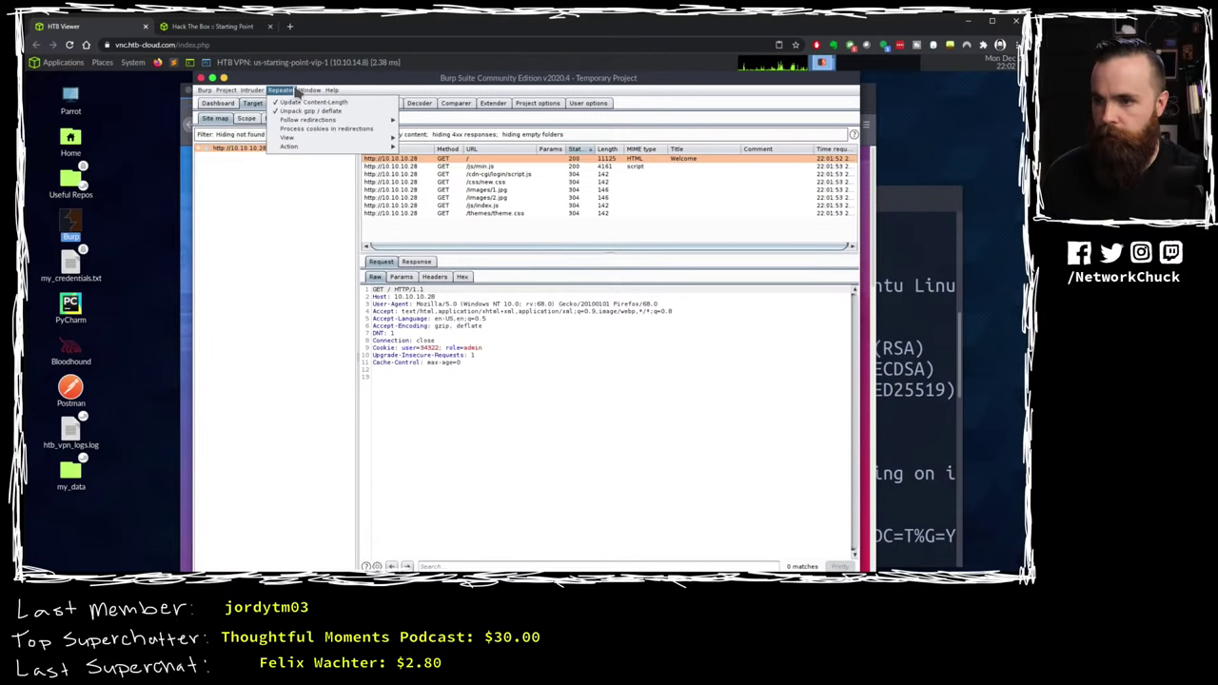
mouse_move(260, 92)
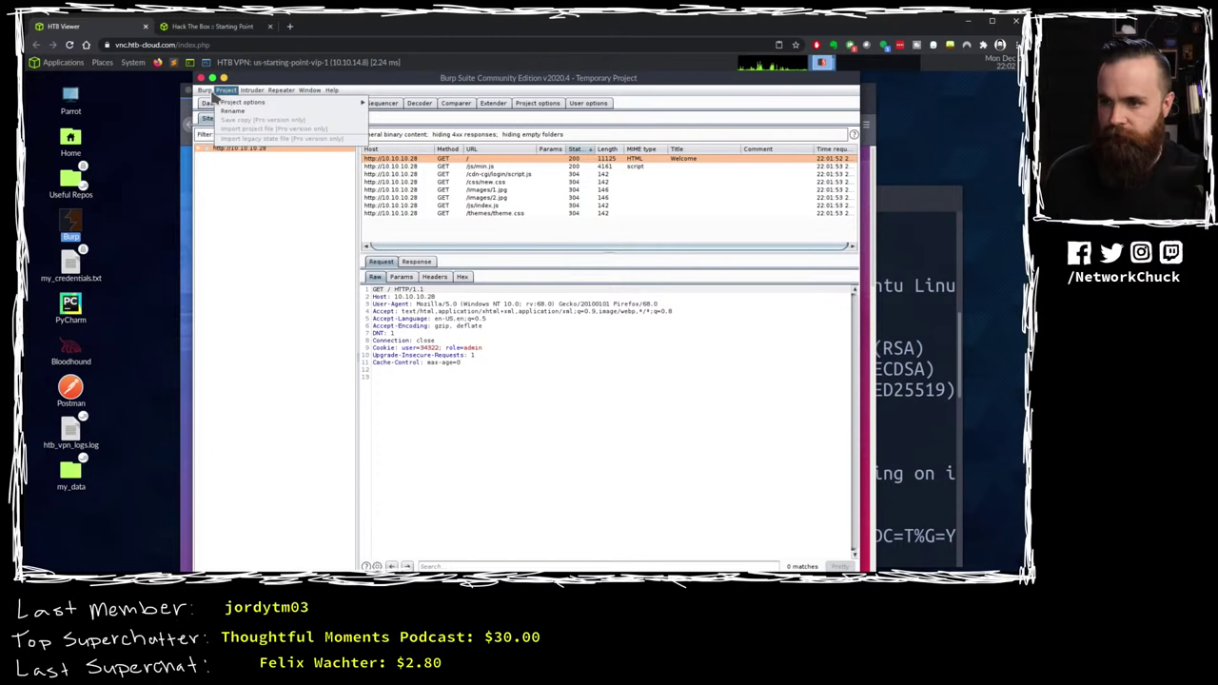
mouse_move(206, 92)
Step: Step through the Target sections to Issue definitions, then switch to the Dashboard
click(121, 134)
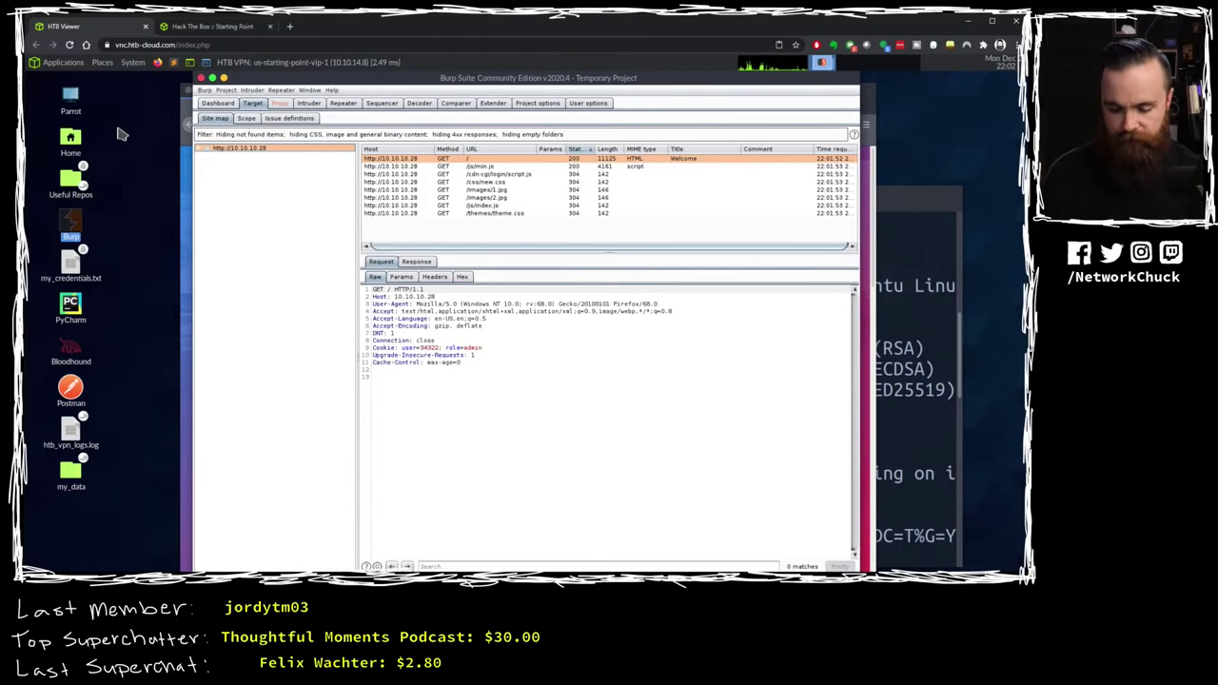
key(Right)
key(Right)
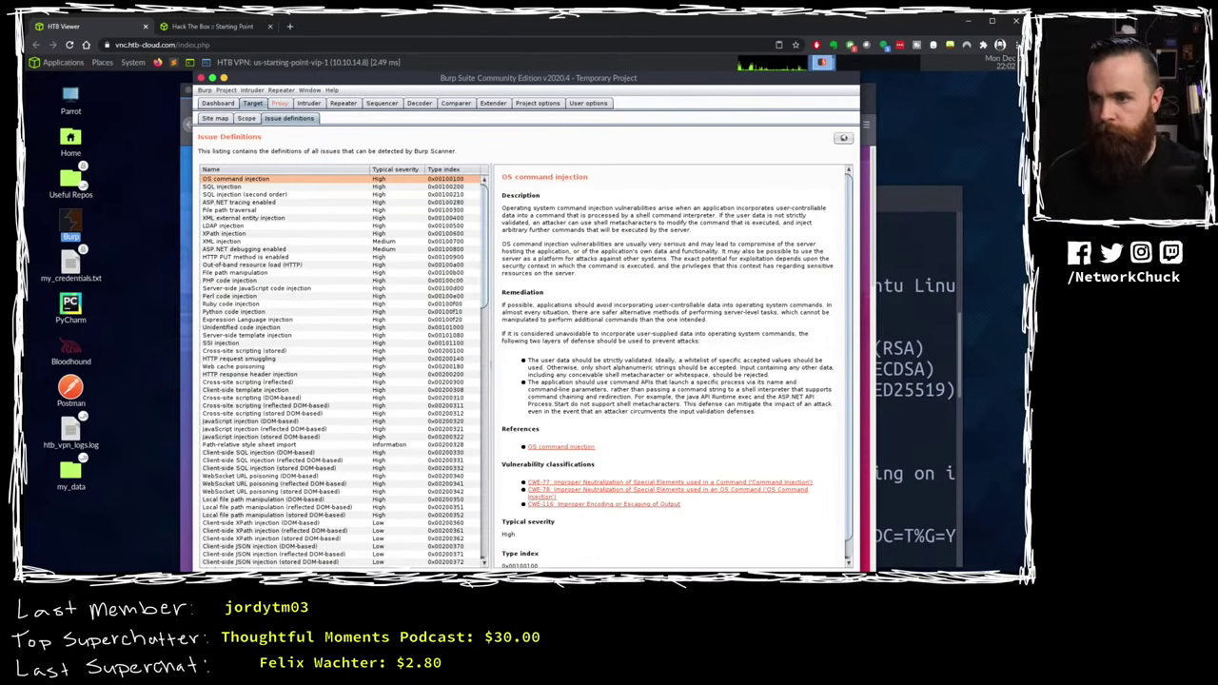
click(218, 103)
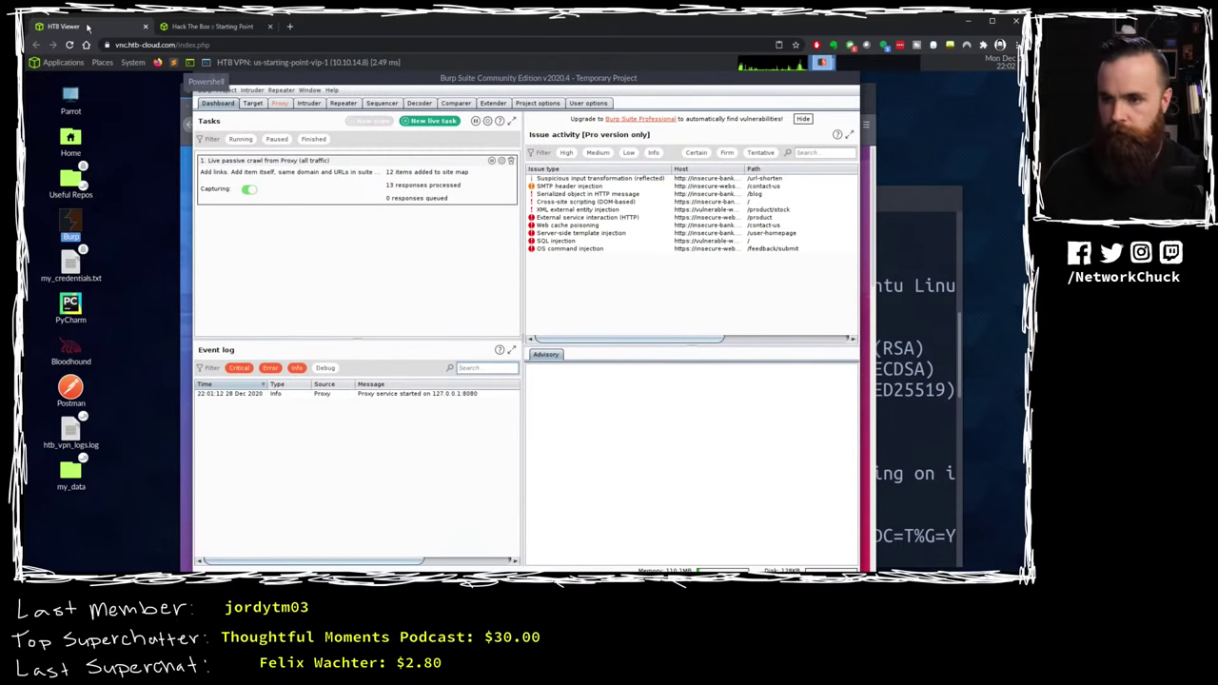
click(1000, 136)
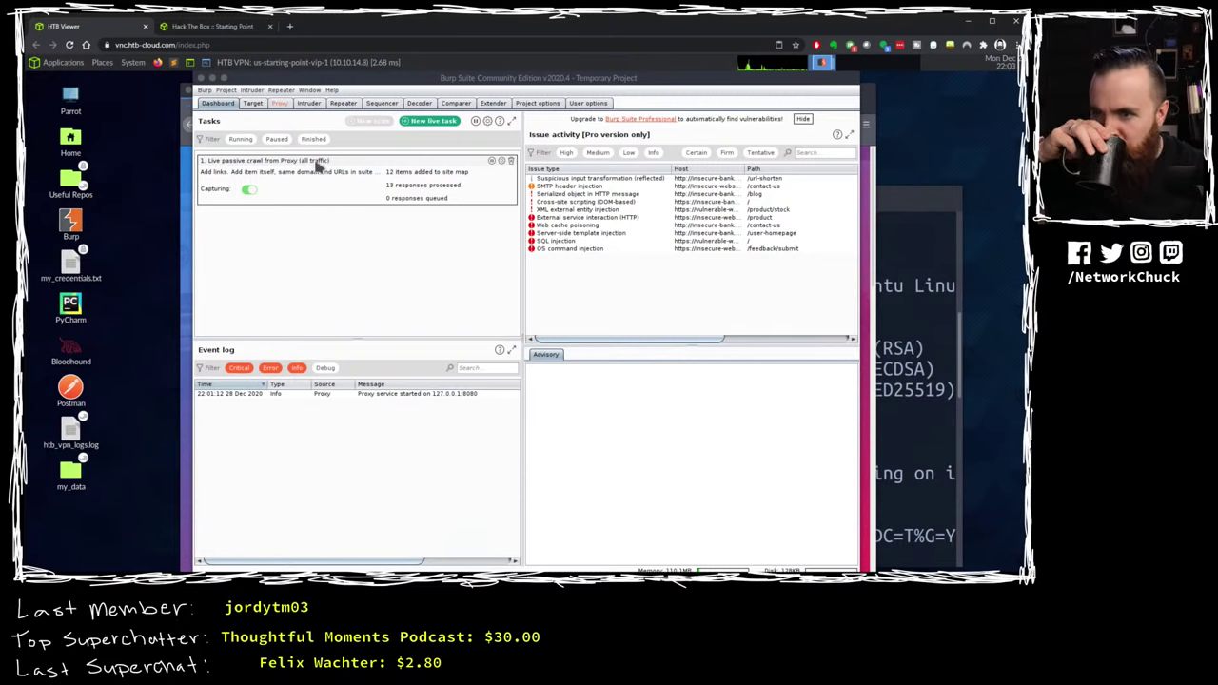
click(208, 91)
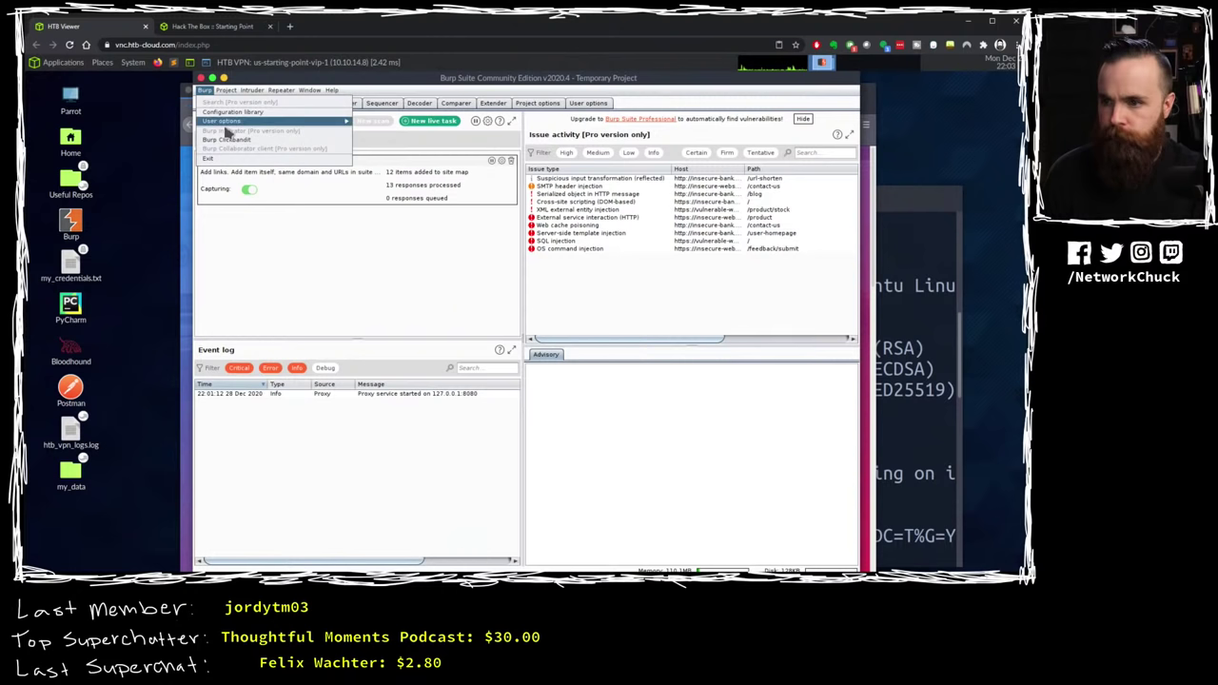
mouse_move(226, 122)
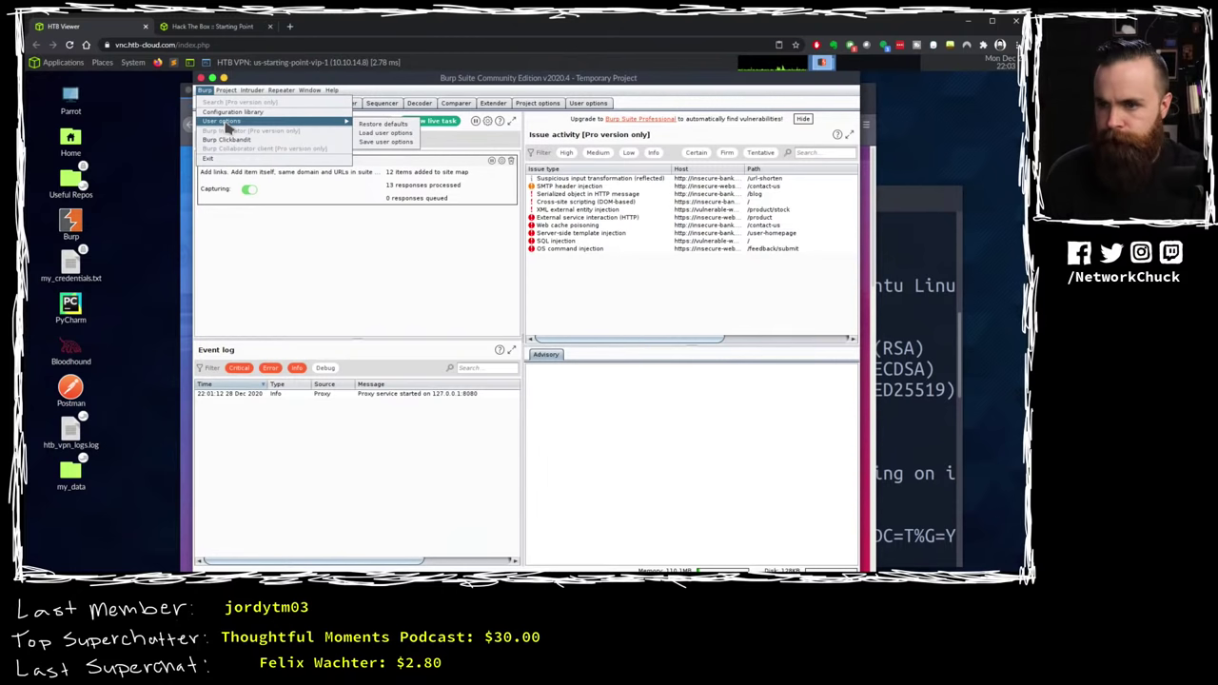
mouse_move(255, 91)
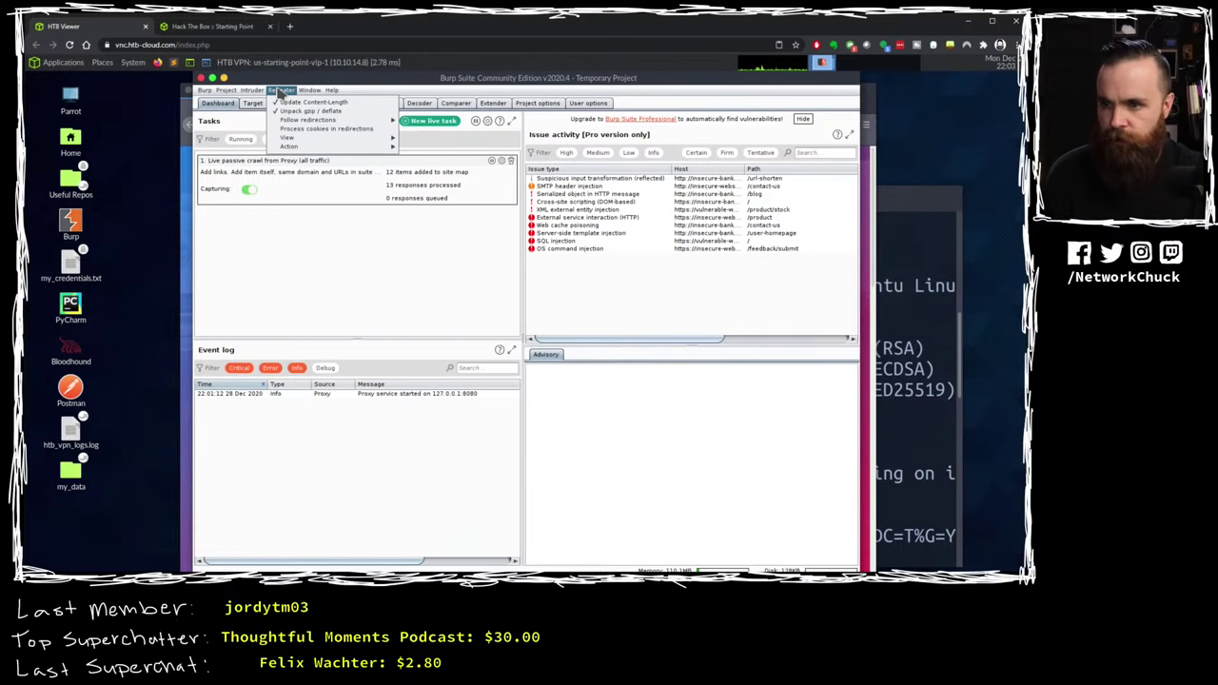
mouse_move(299, 141)
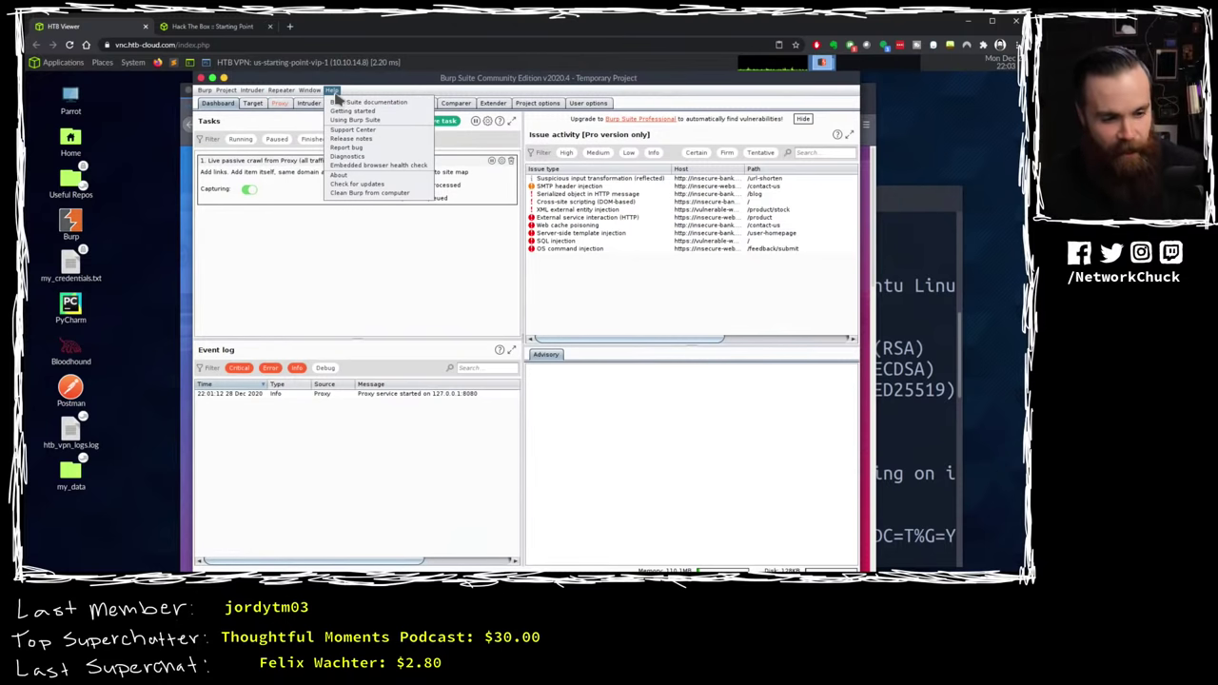
click(418, 300)
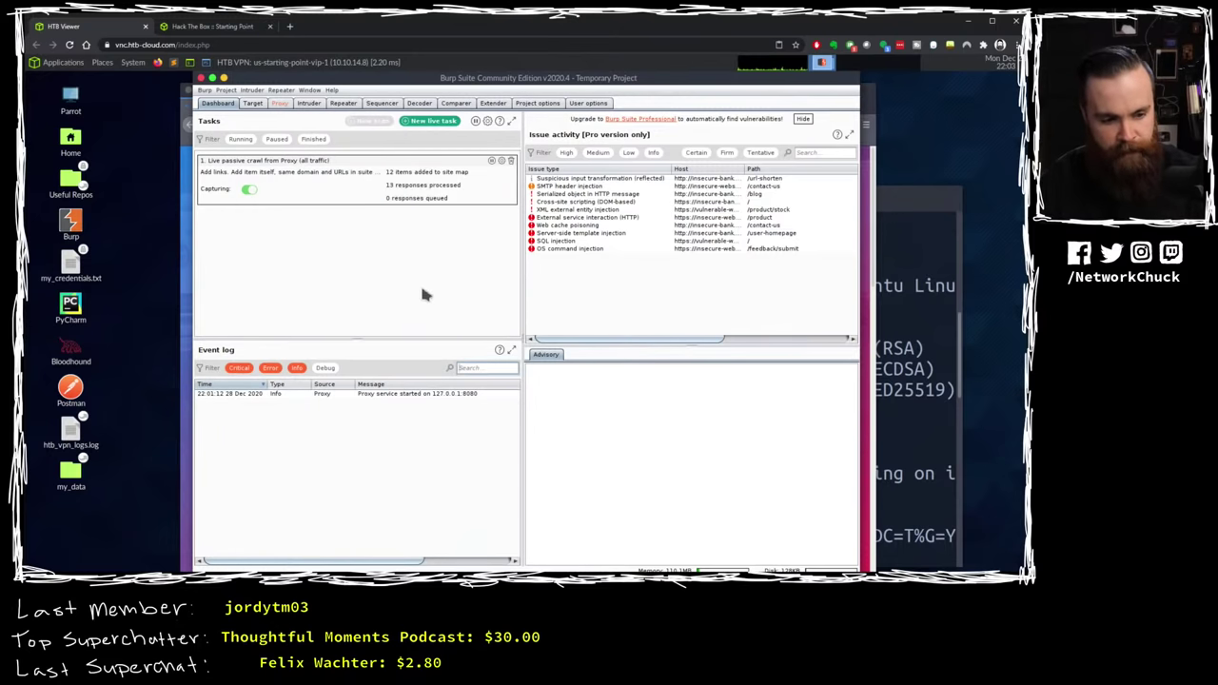
Step: Open Target > Site map and expand the 10.10.10.28 host and its cdn-cgi folder
click(252, 103)
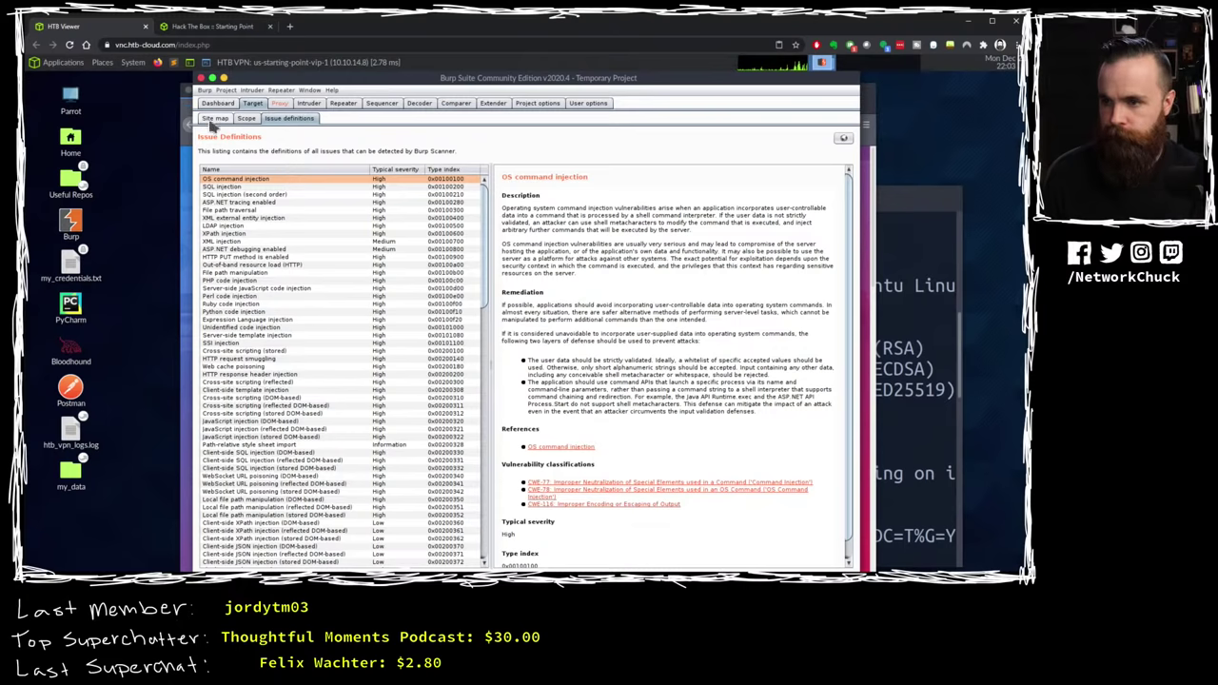
click(216, 118)
click(199, 149)
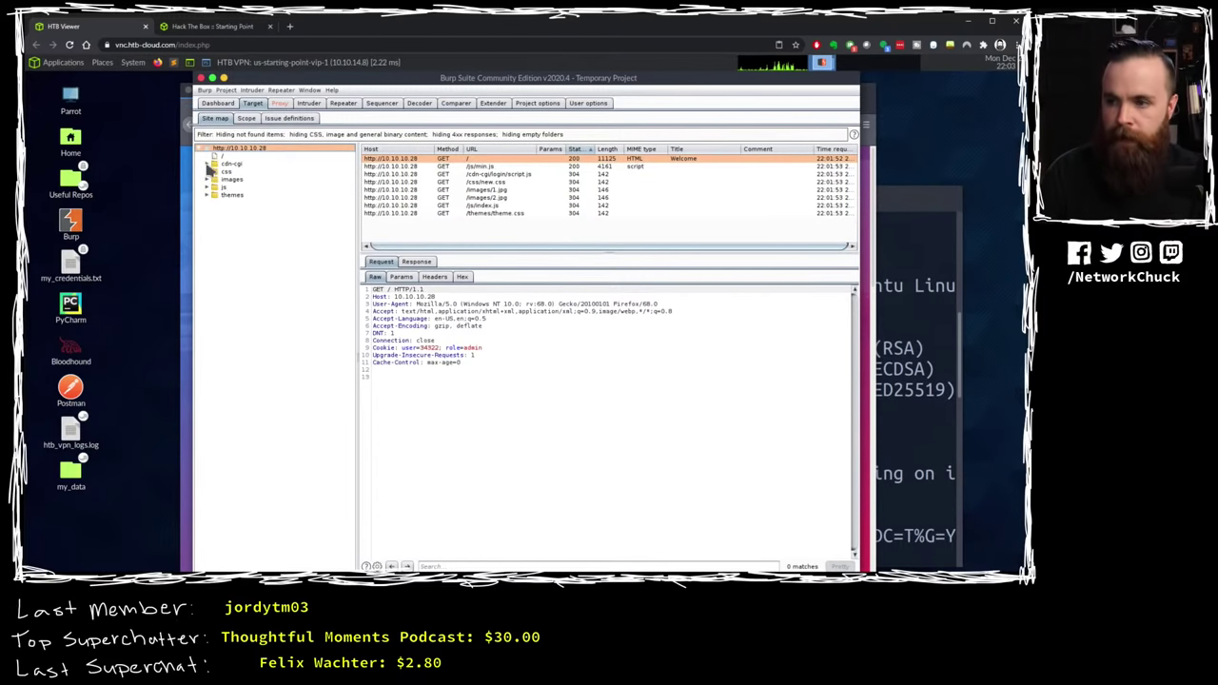
click(208, 164)
Step: Expand css and images, viewing the new.css, 1.jpg and 2.jpg requests, ending on 1.jpg
click(208, 188)
click(207, 203)
click(240, 195)
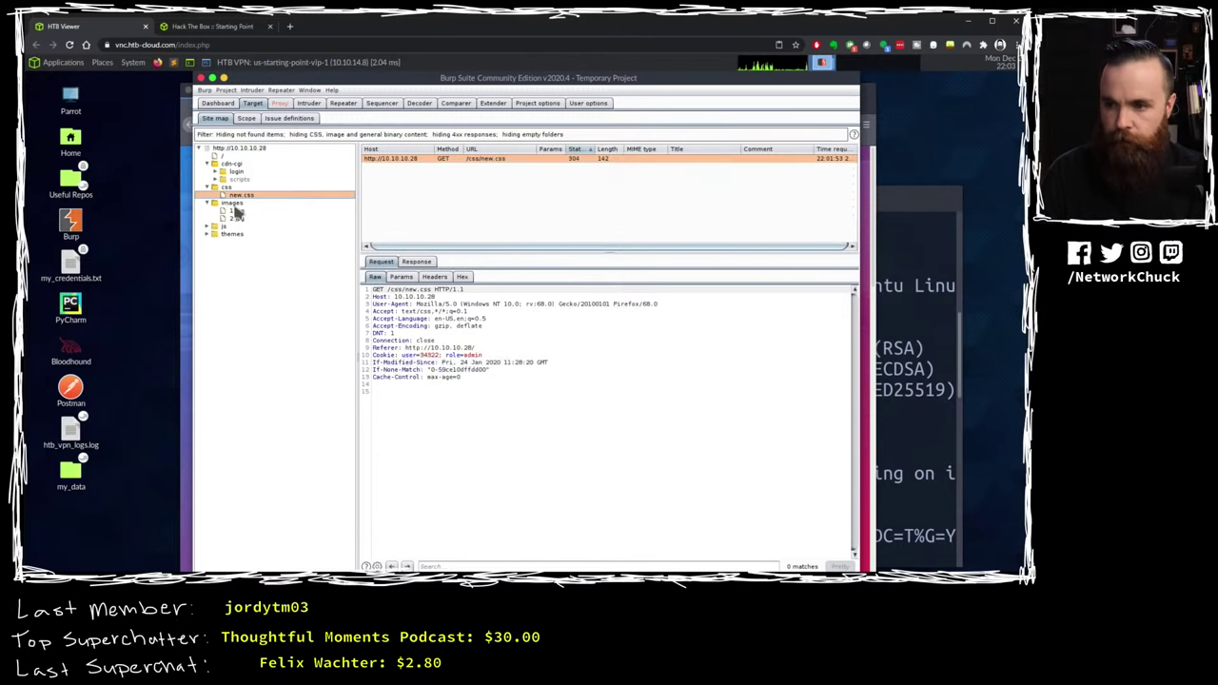
click(236, 210)
click(236, 218)
click(236, 211)
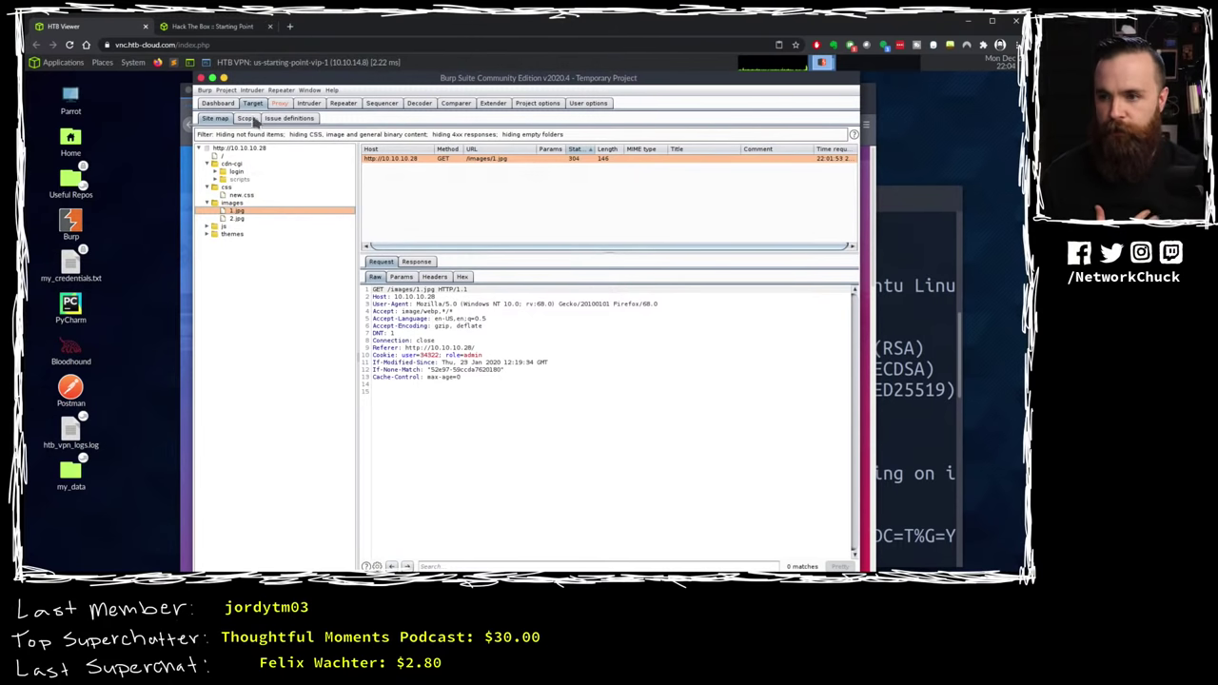
click(190, 169)
scroll(473, 321, down, 10)
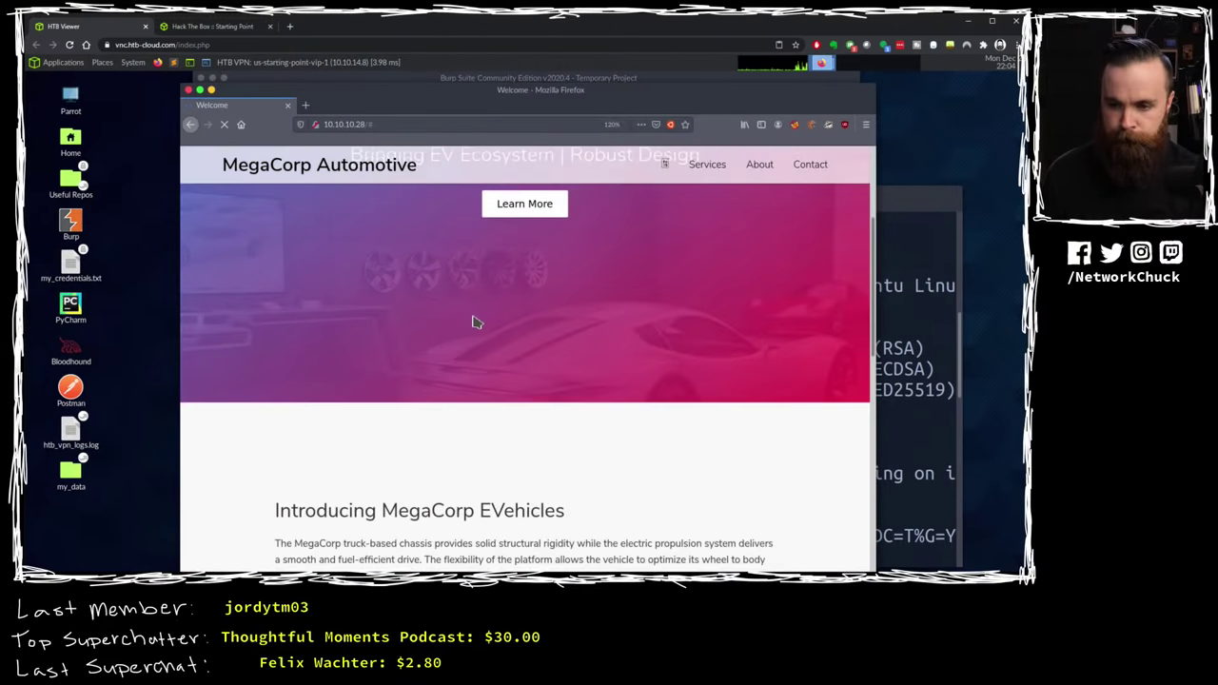
scroll(494, 338, down, 3)
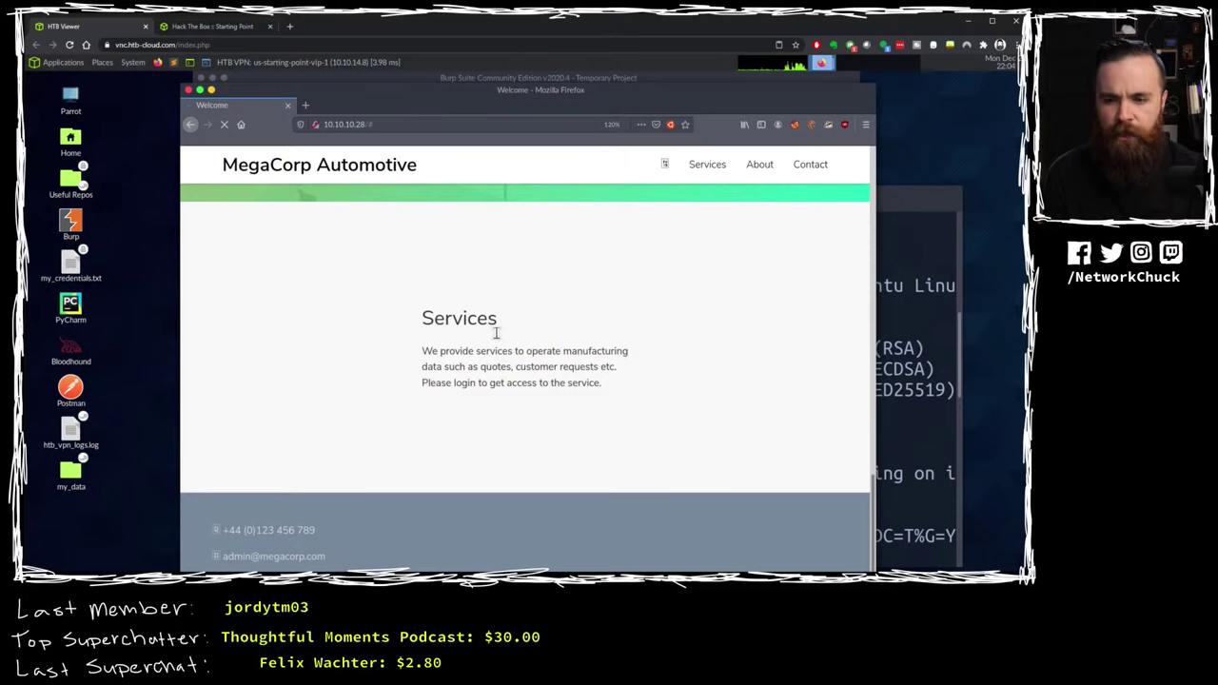
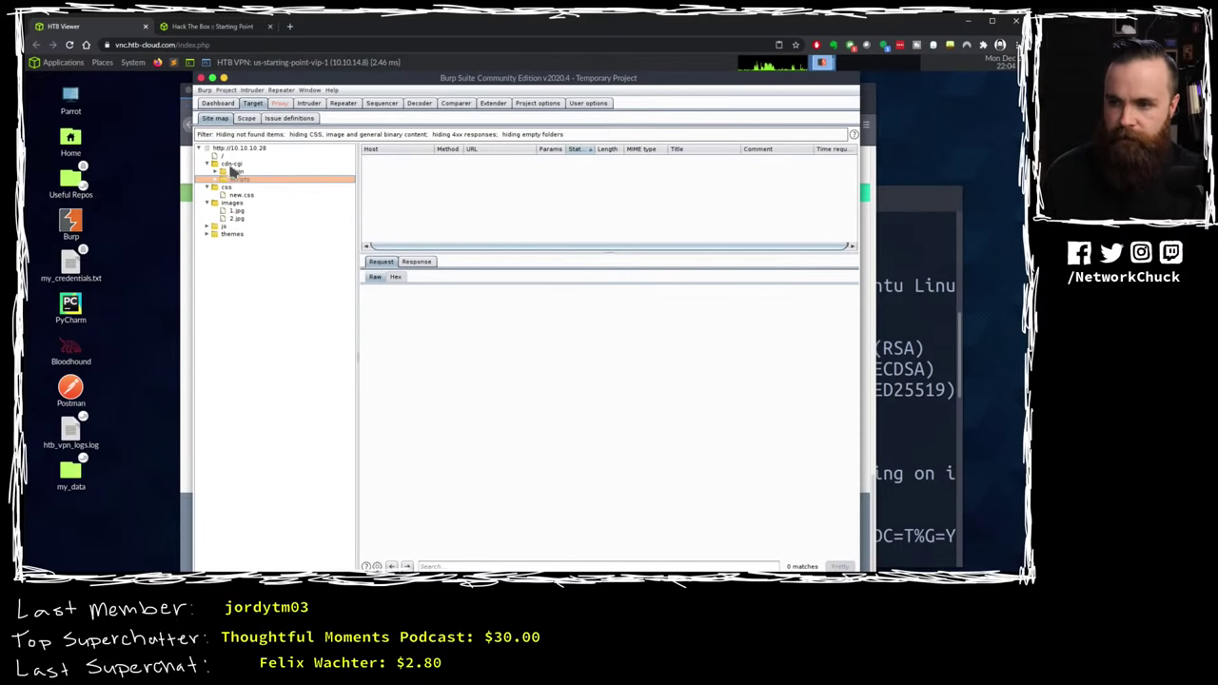
Step: Select and expand the cdn-cgi/login folder in the 10.10.10.28 site map to reveal script.js
click(231, 171)
click(216, 172)
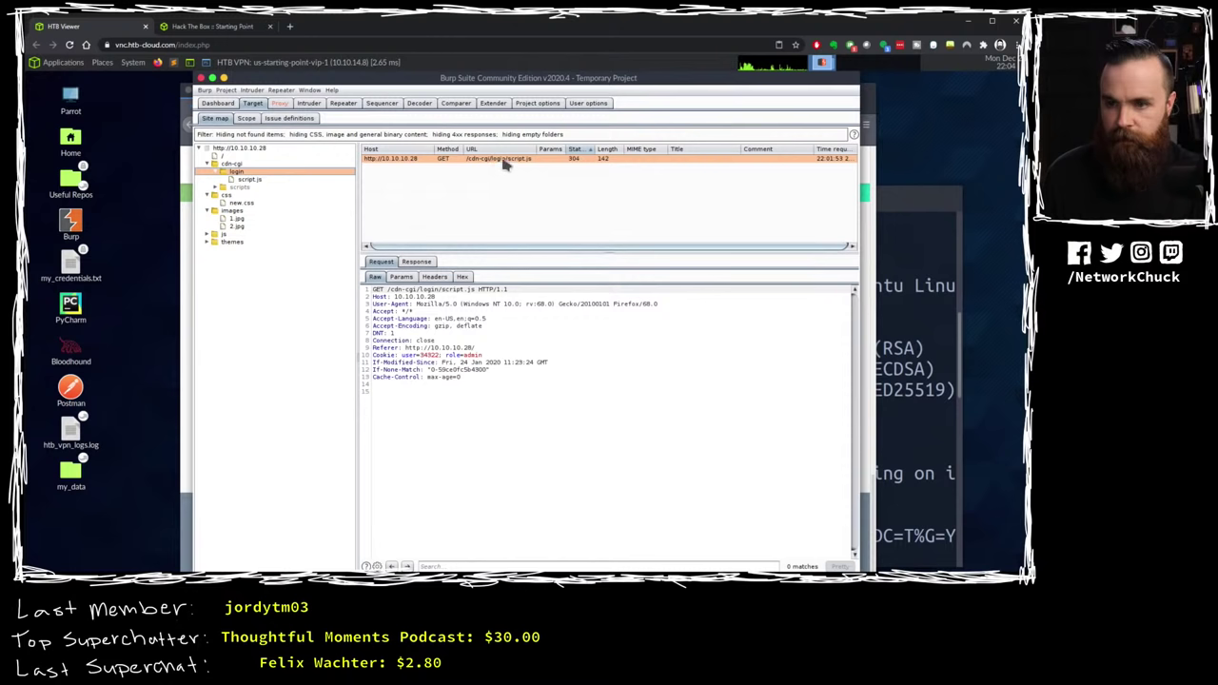
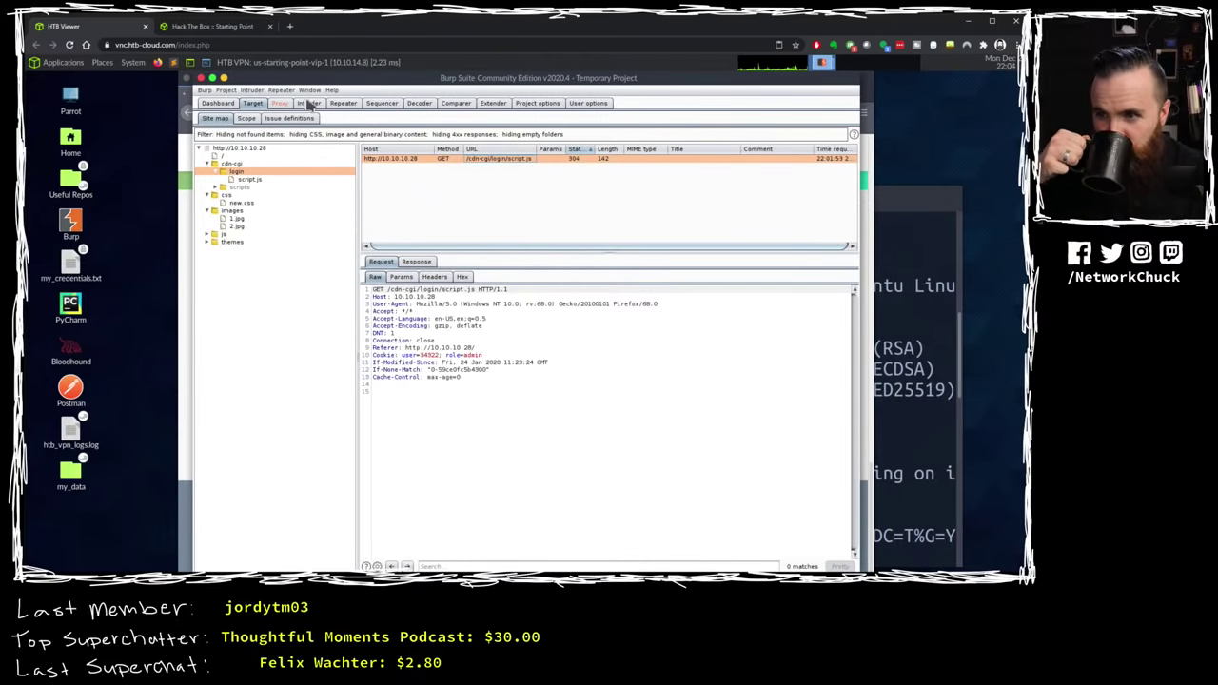
Step: In Proxy > Intercept, forward the two held requests so the 10.10.10.28 login page loads
click(279, 102)
click(224, 149)
click(224, 150)
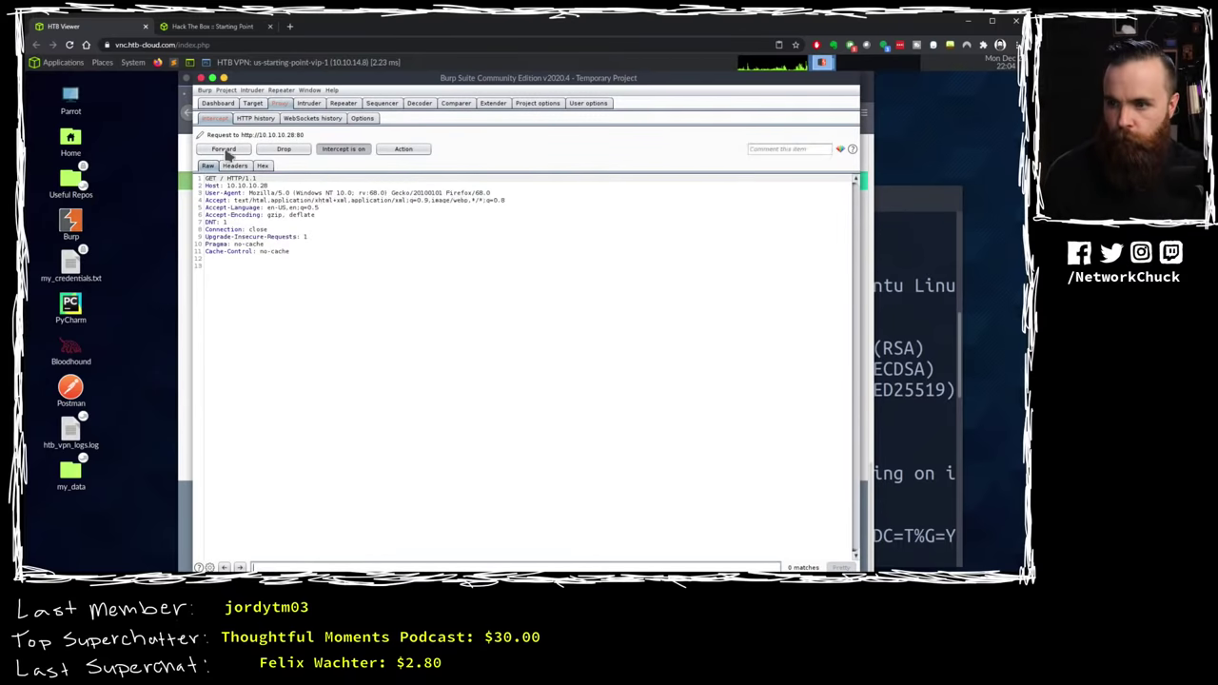
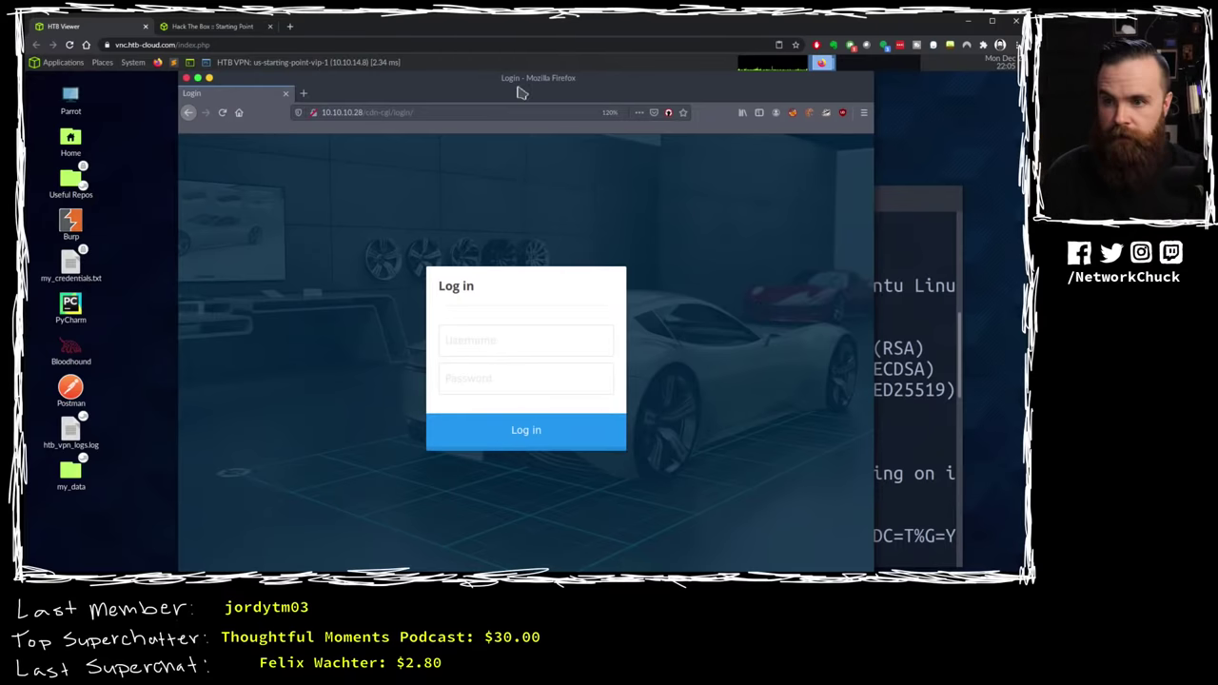
Step: Check the Starting Point page to compare the Archetype IP with Oopsie's 10.10.10.28
drag(533, 77, 536, 78)
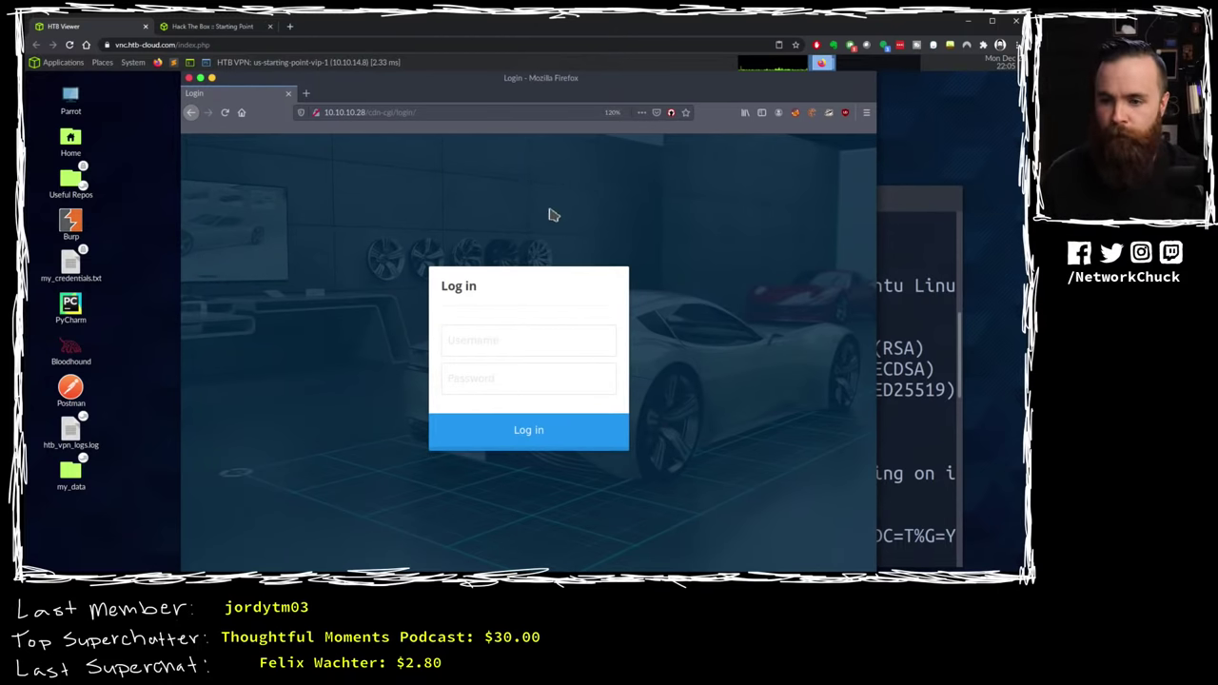
click(519, 348)
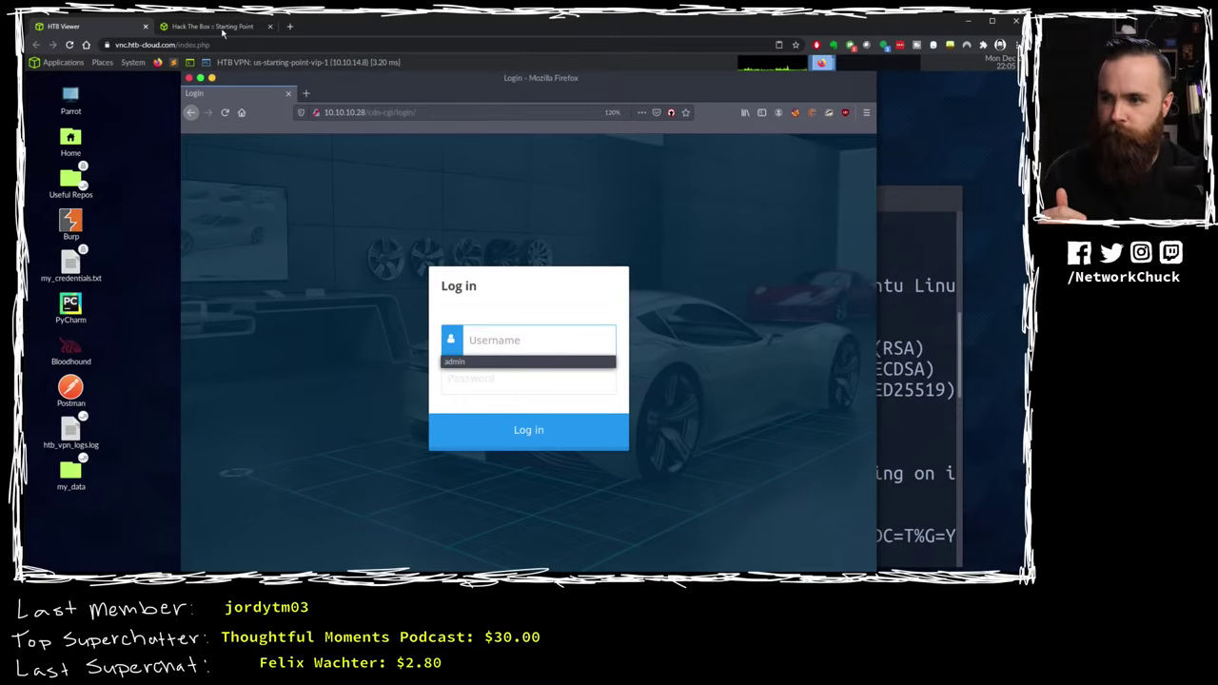
click(212, 26)
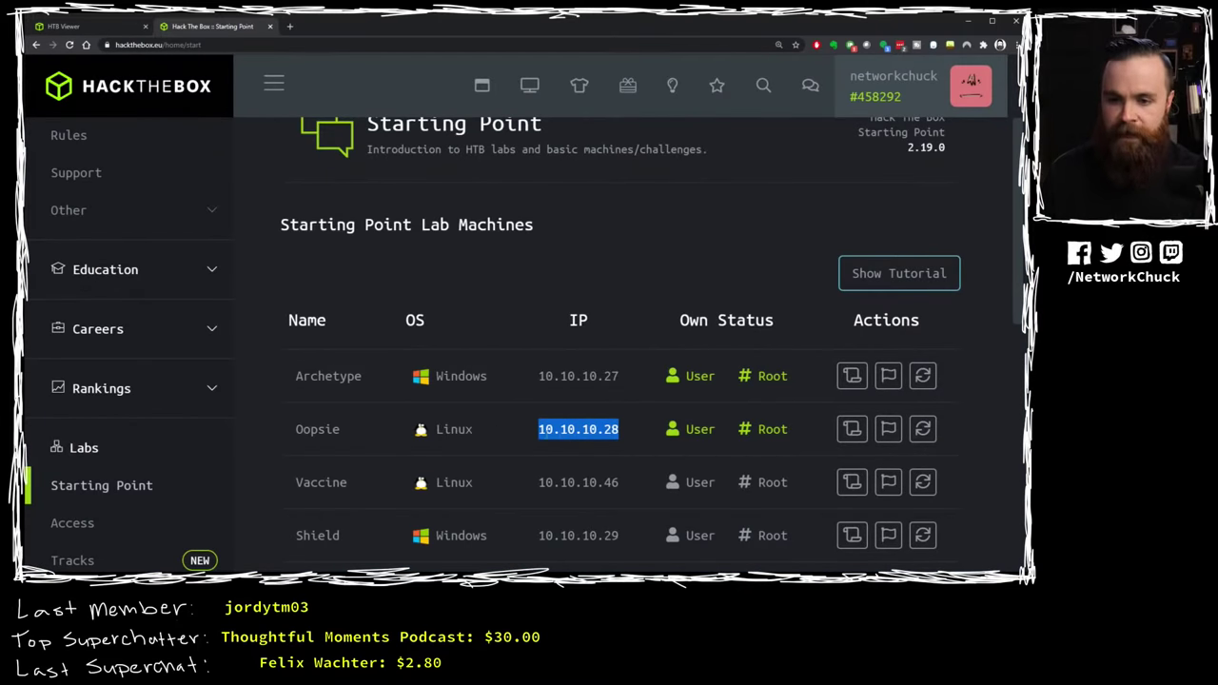
drag(538, 377, 624, 378)
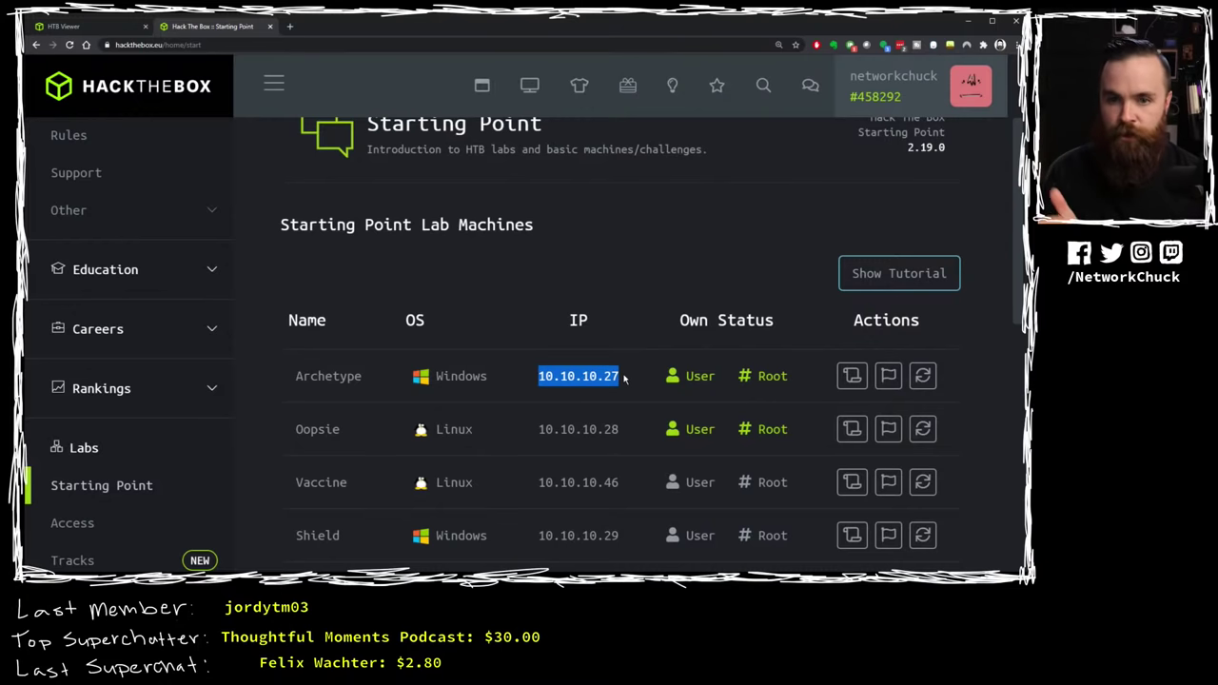
drag(537, 429, 641, 430)
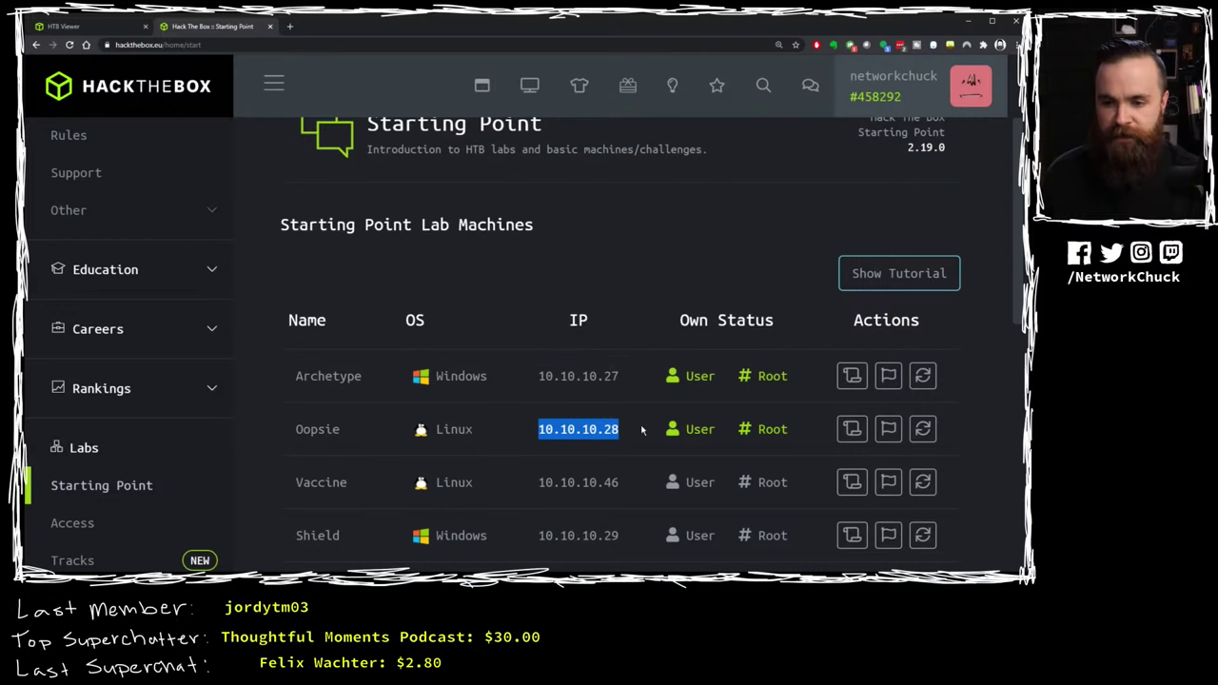
drag(544, 376, 611, 376)
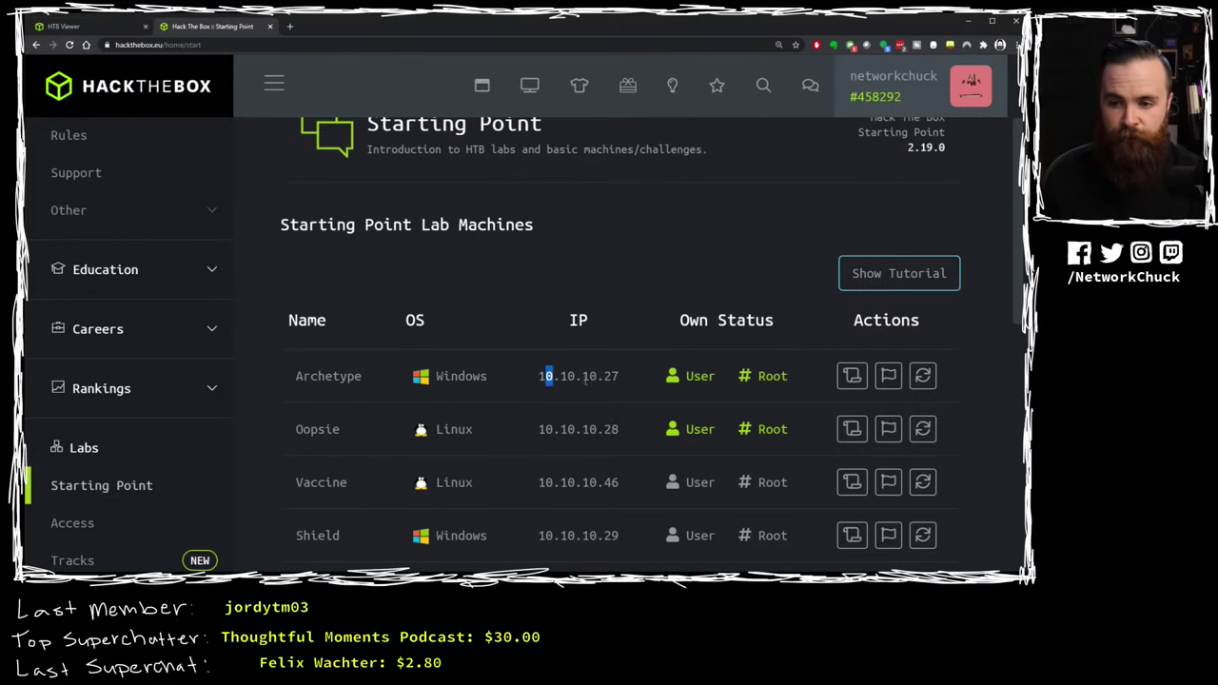
drag(535, 429, 611, 438)
click(609, 440)
Step: On the Oopsie login page, enter admin in the Username field
click(79, 30)
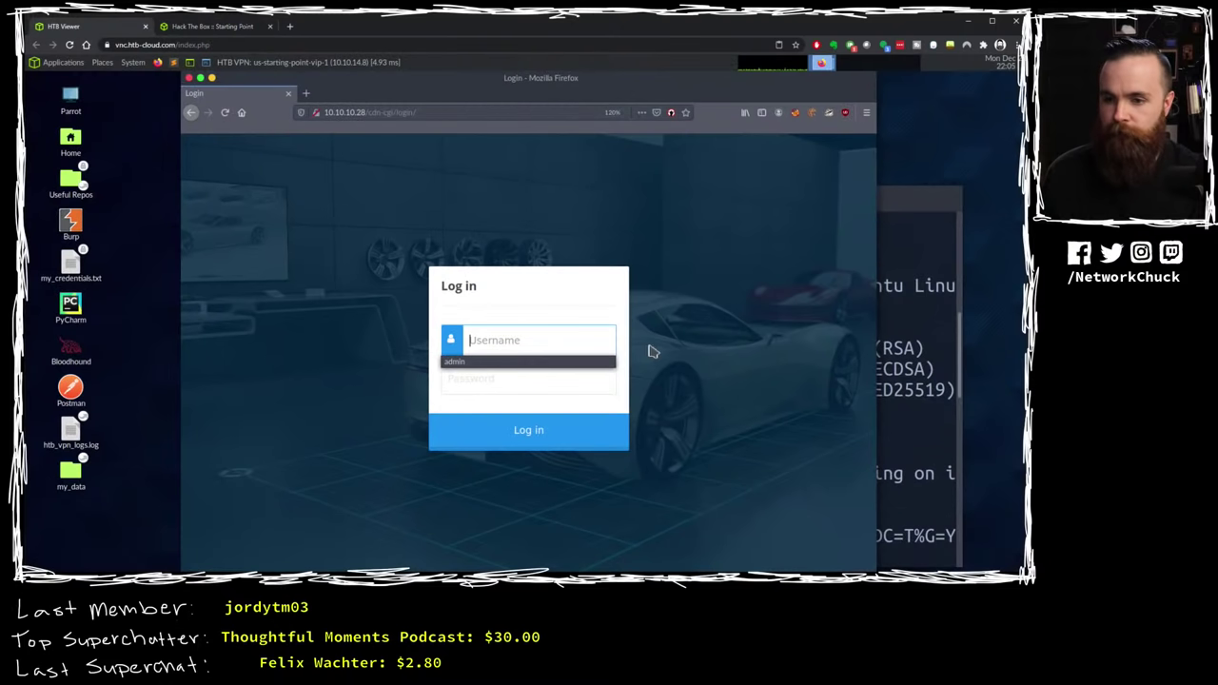
click(524, 378)
click(525, 340)
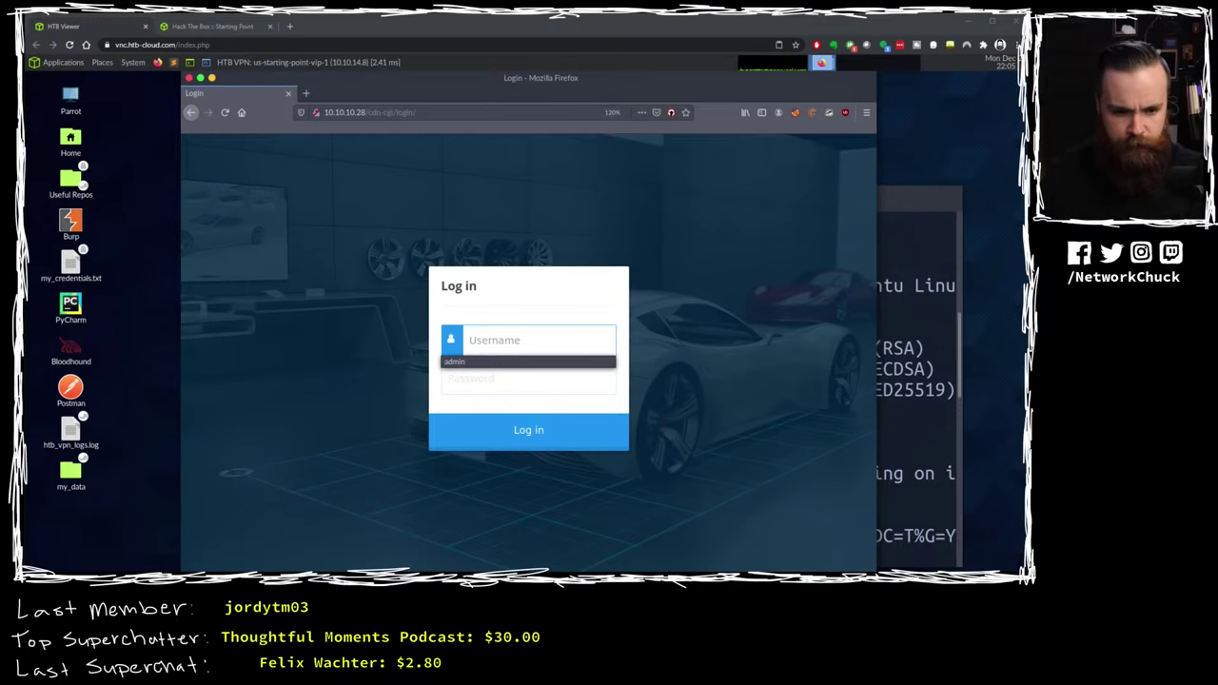
click(532, 344)
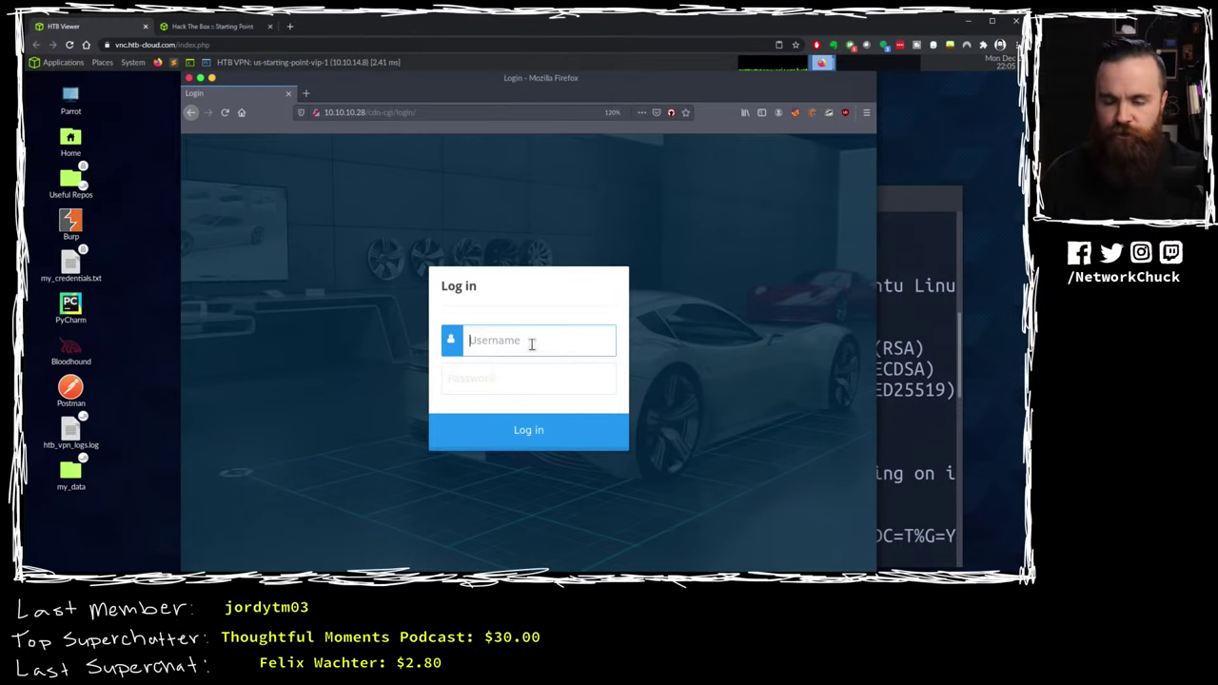
text(admin)
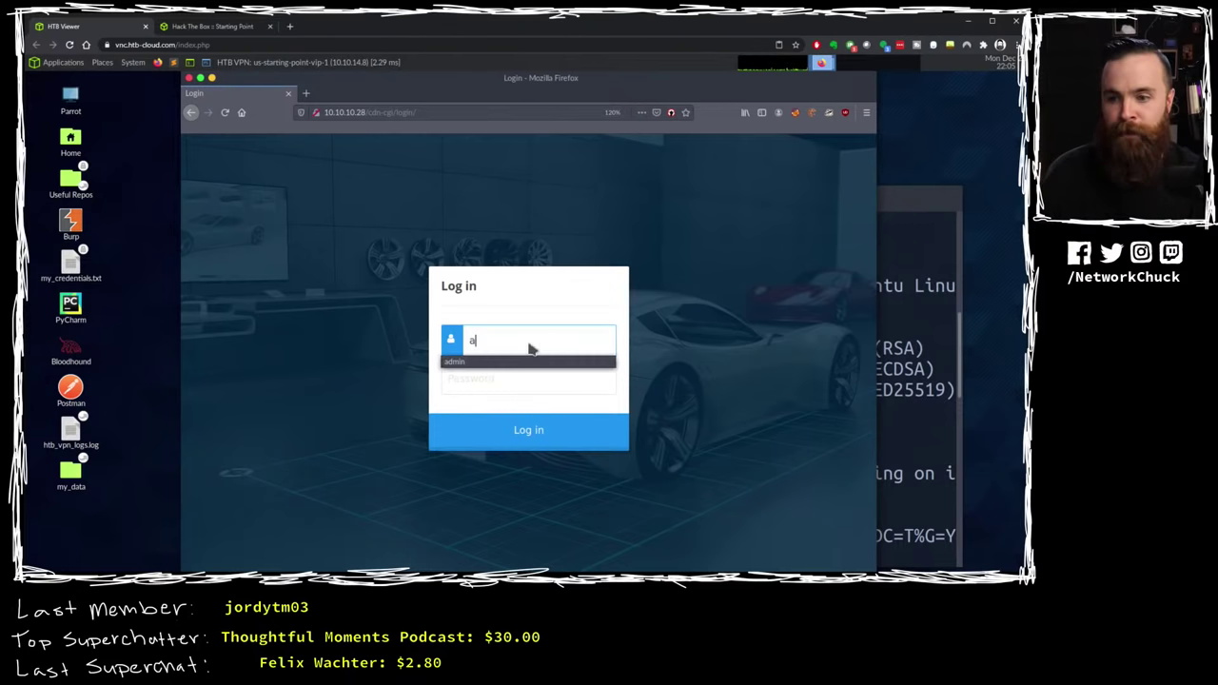
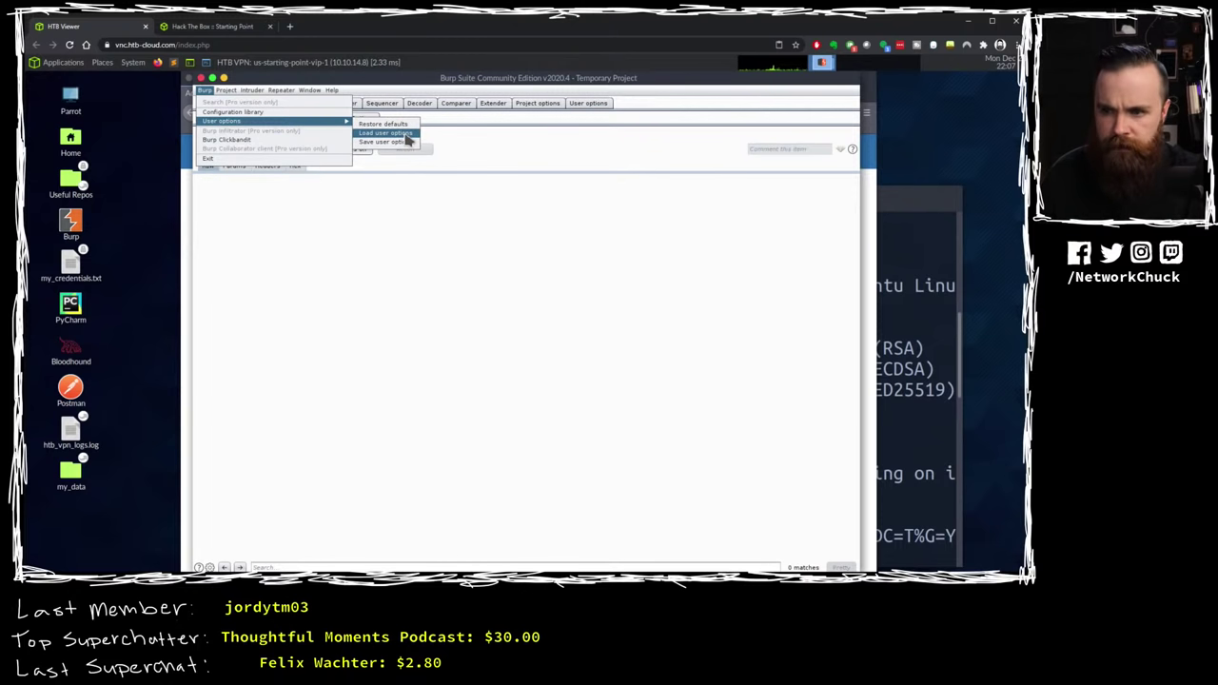
Step: Open Load user options and then Save user options from Burp > User options, cancelling both
click(407, 139)
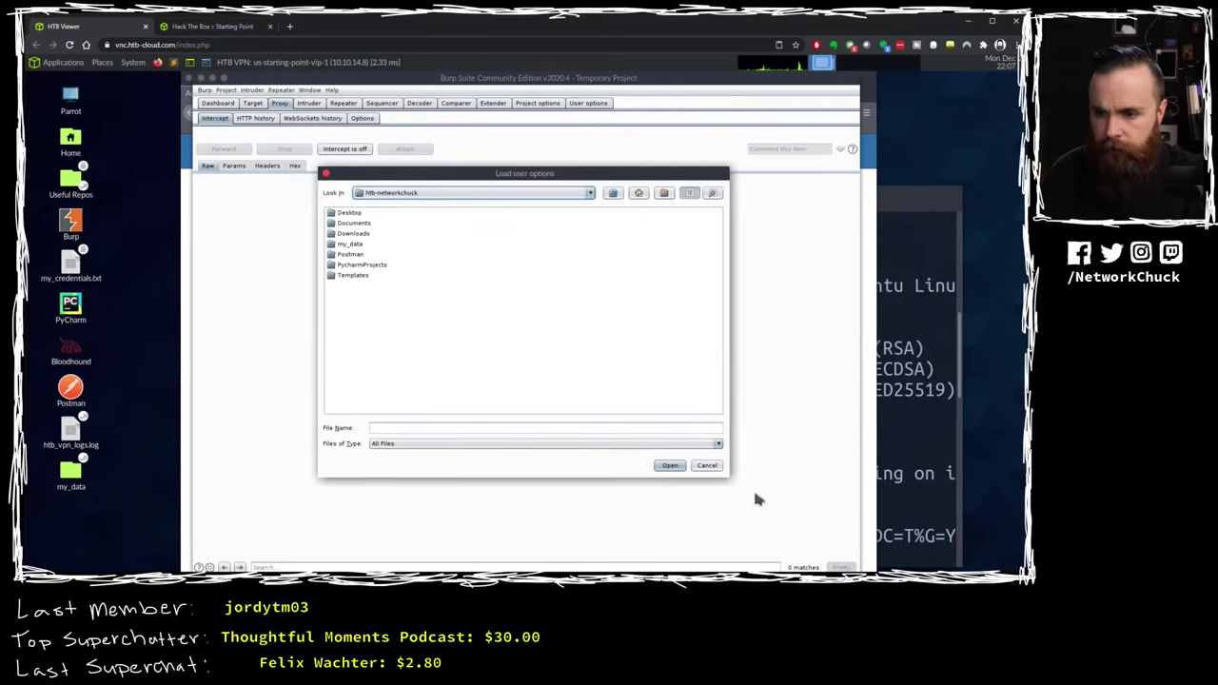
click(706, 465)
click(205, 91)
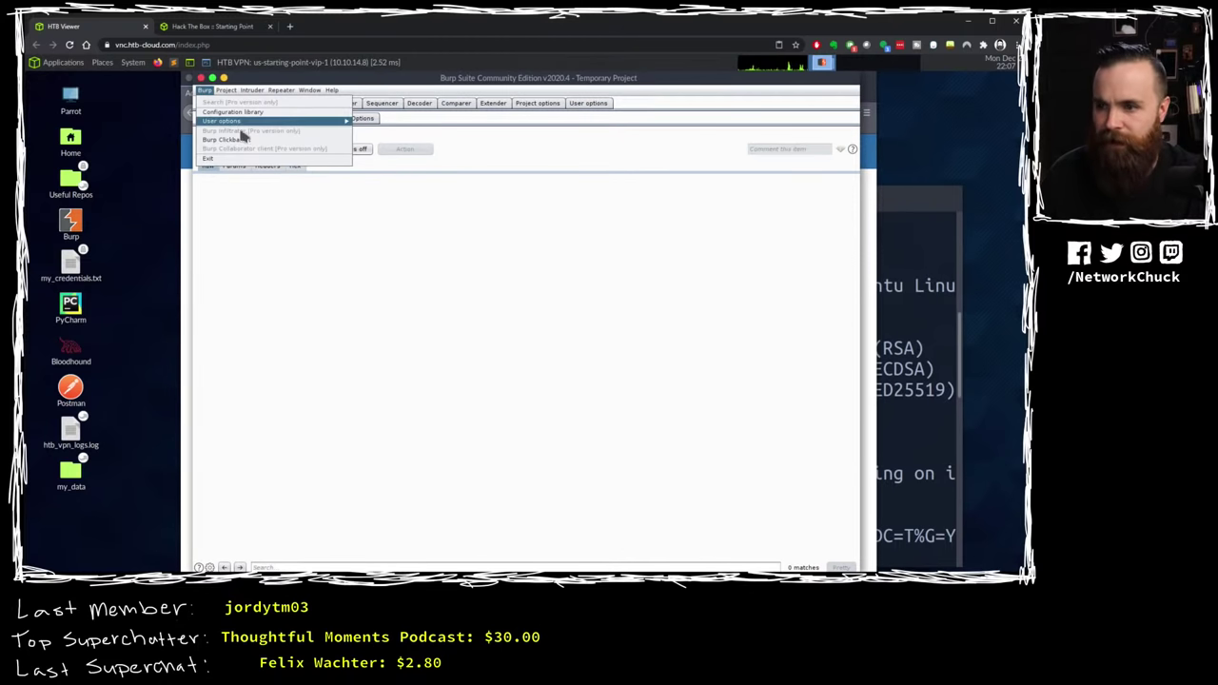
mouse_move(246, 122)
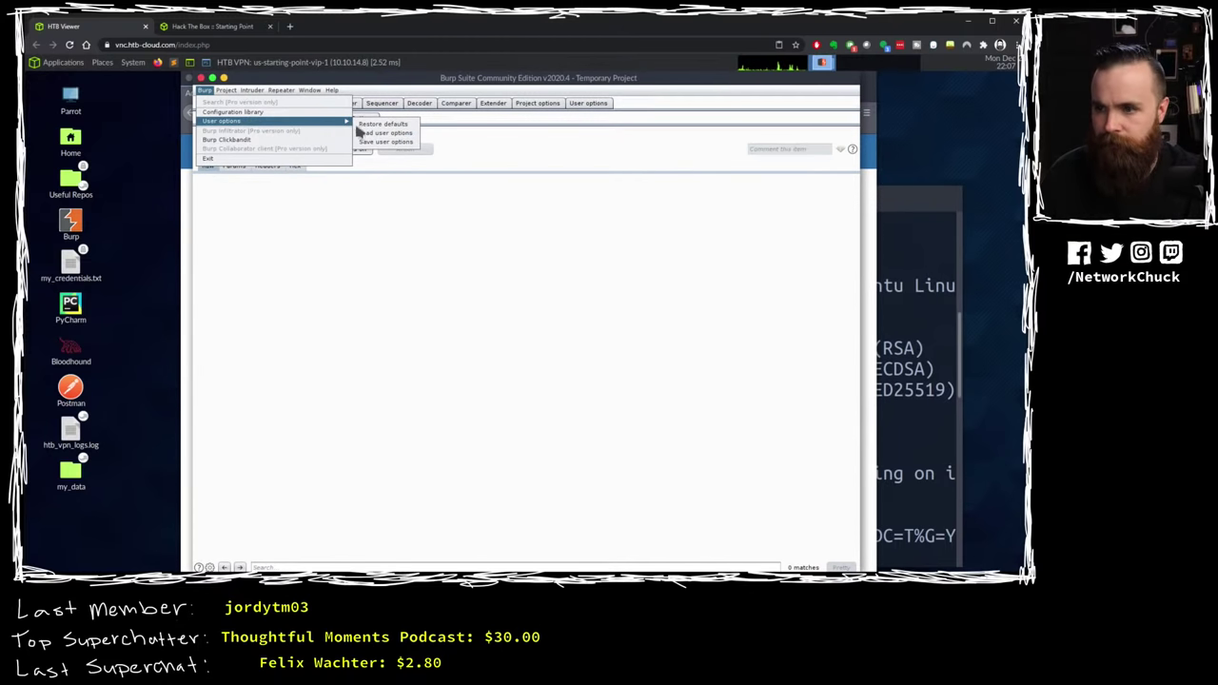
click(404, 142)
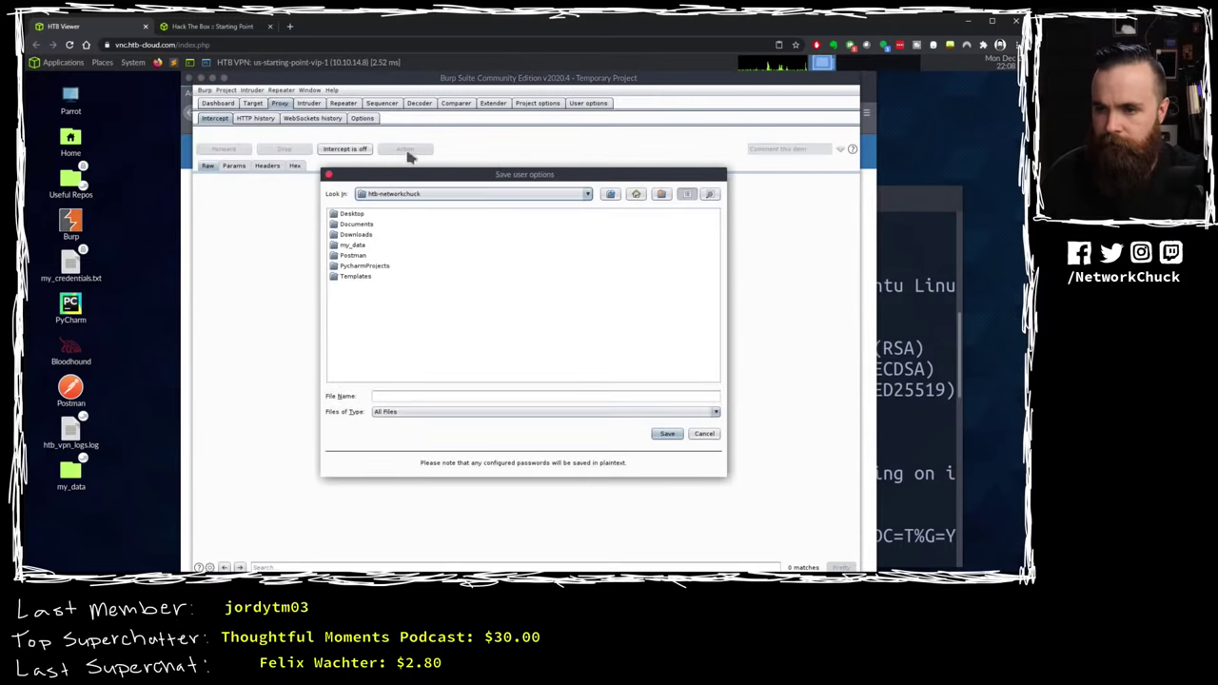
click(706, 436)
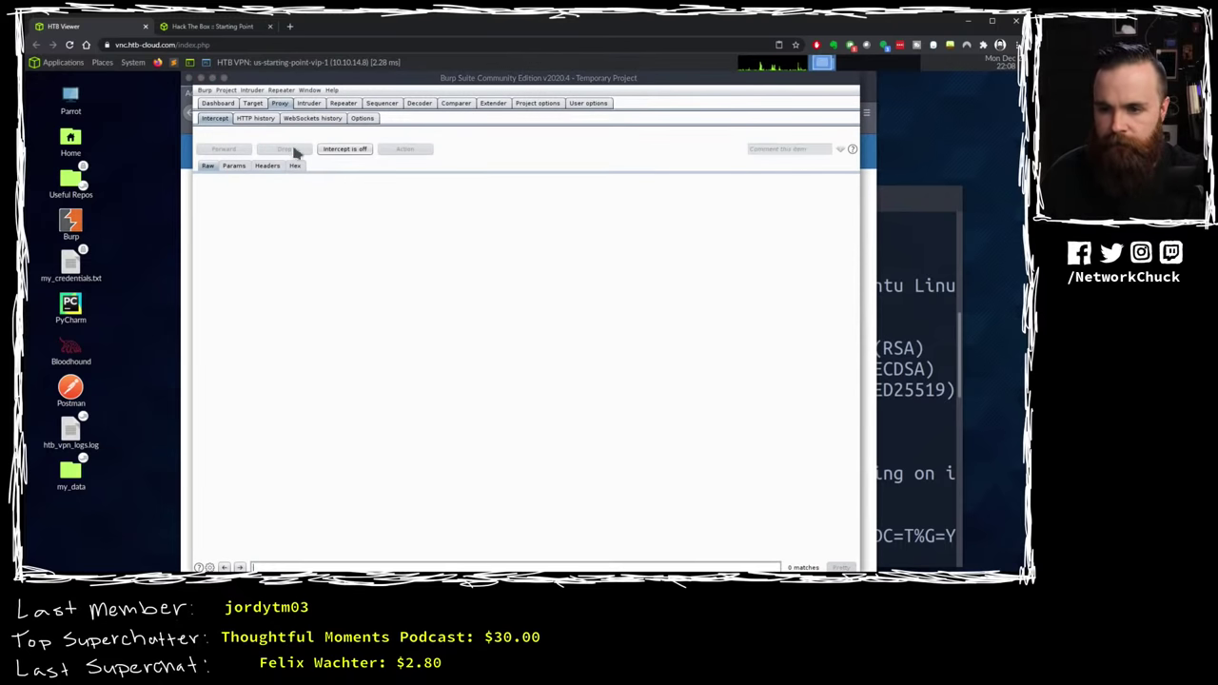
click(205, 90)
click(429, 377)
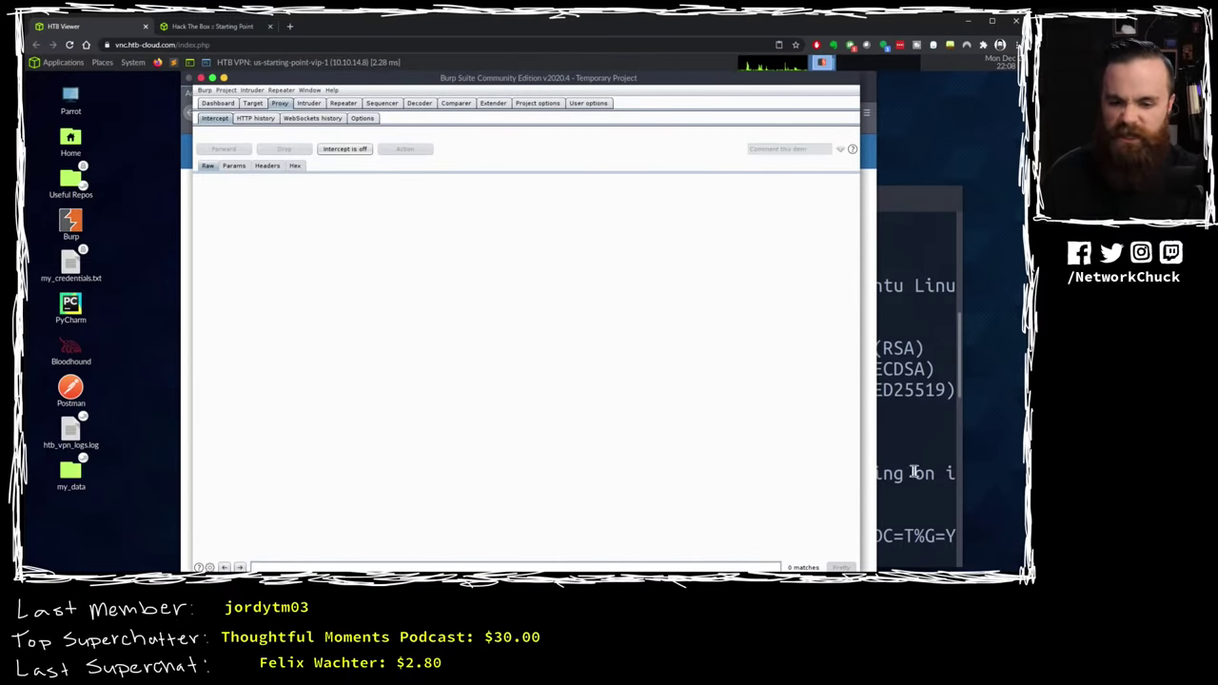